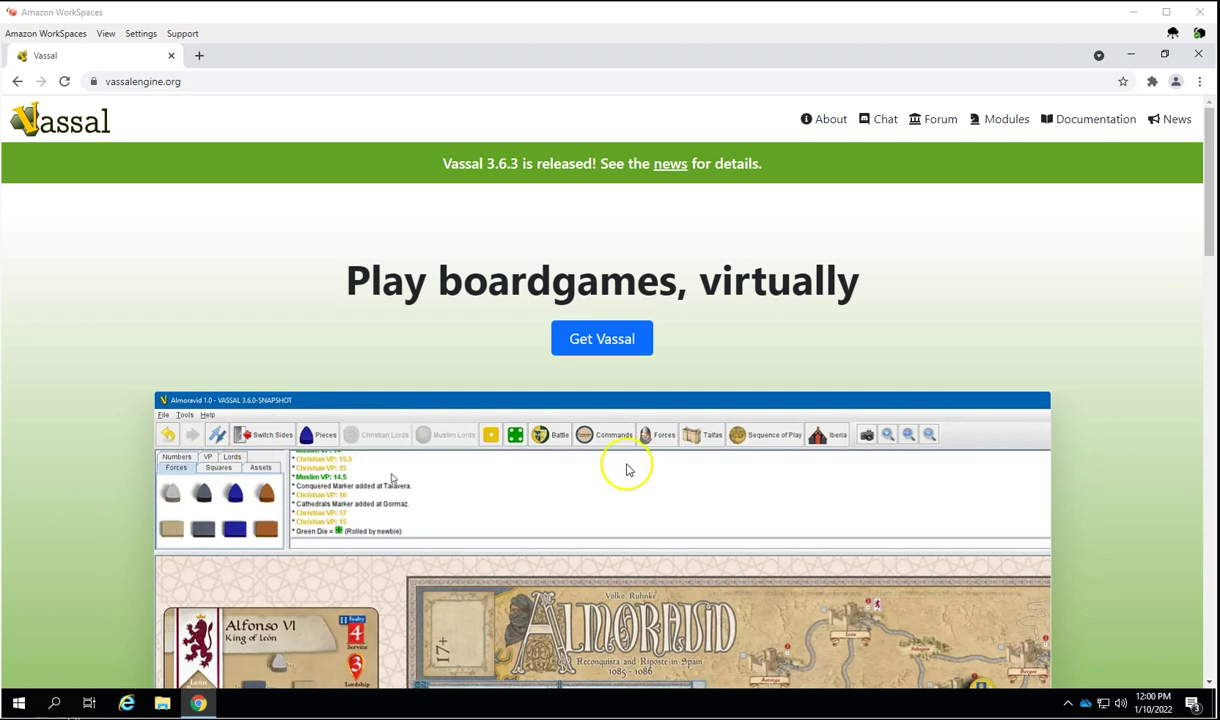
Step: Download the Windows 64-bit installer VASSAL-3.6.3-windows-x86_64.exe from the Vassal 3.6.3 release page
left_click(604, 339)
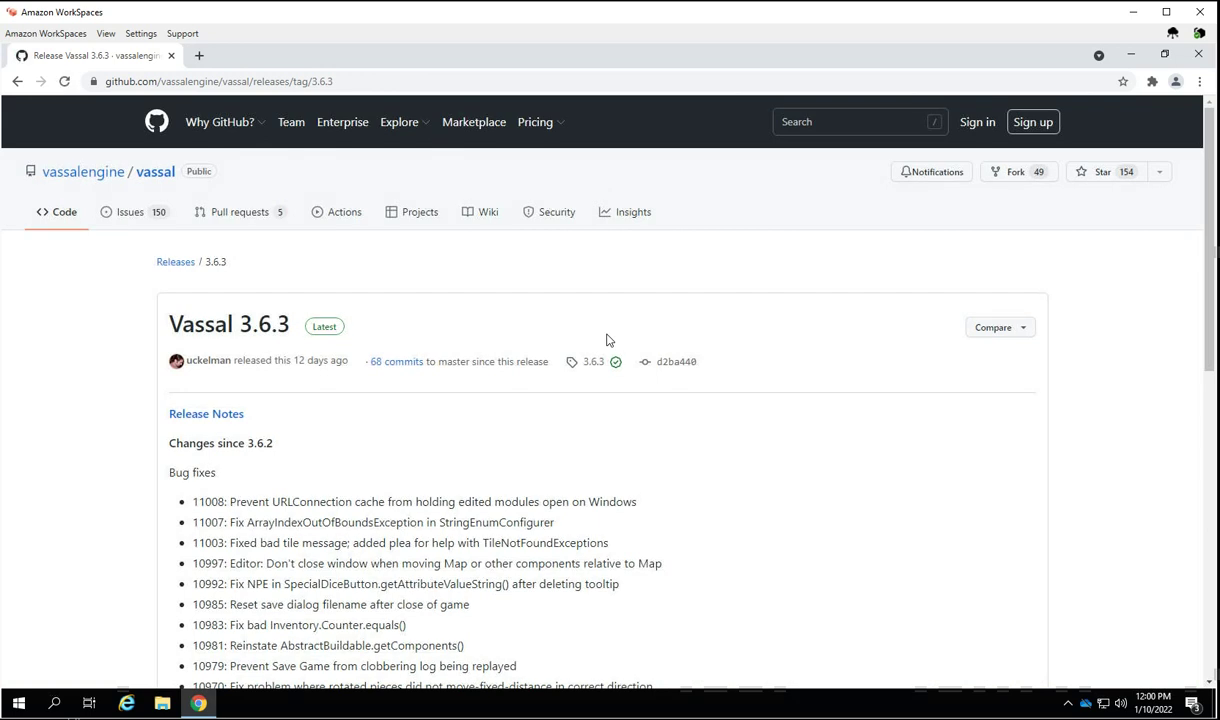
scroll(607, 340, "down", 3)
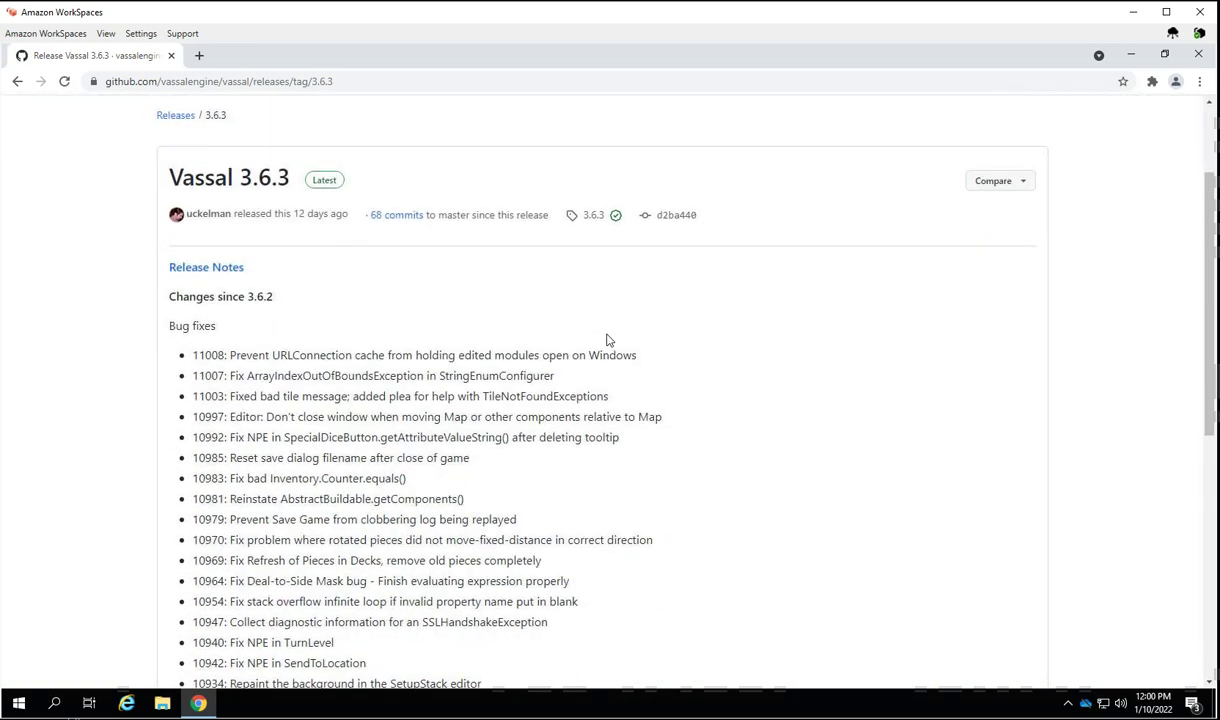
scroll(607, 340, "down", 1)
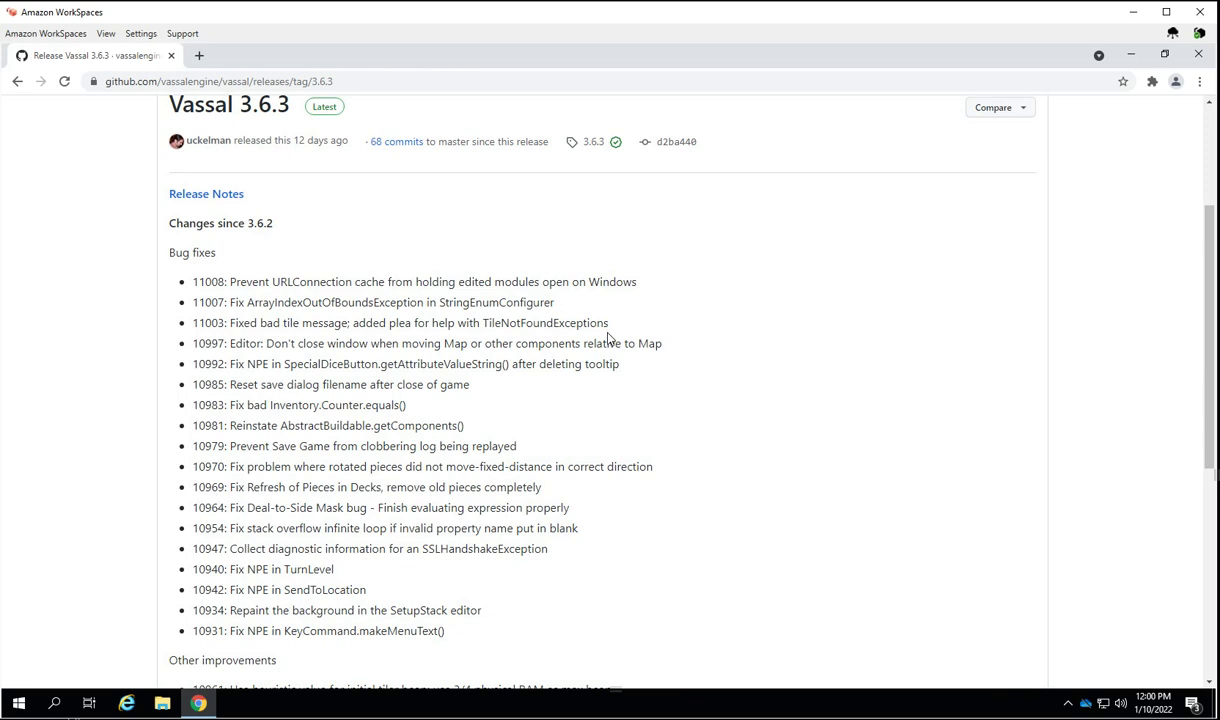
scroll(607, 338, "down", 9)
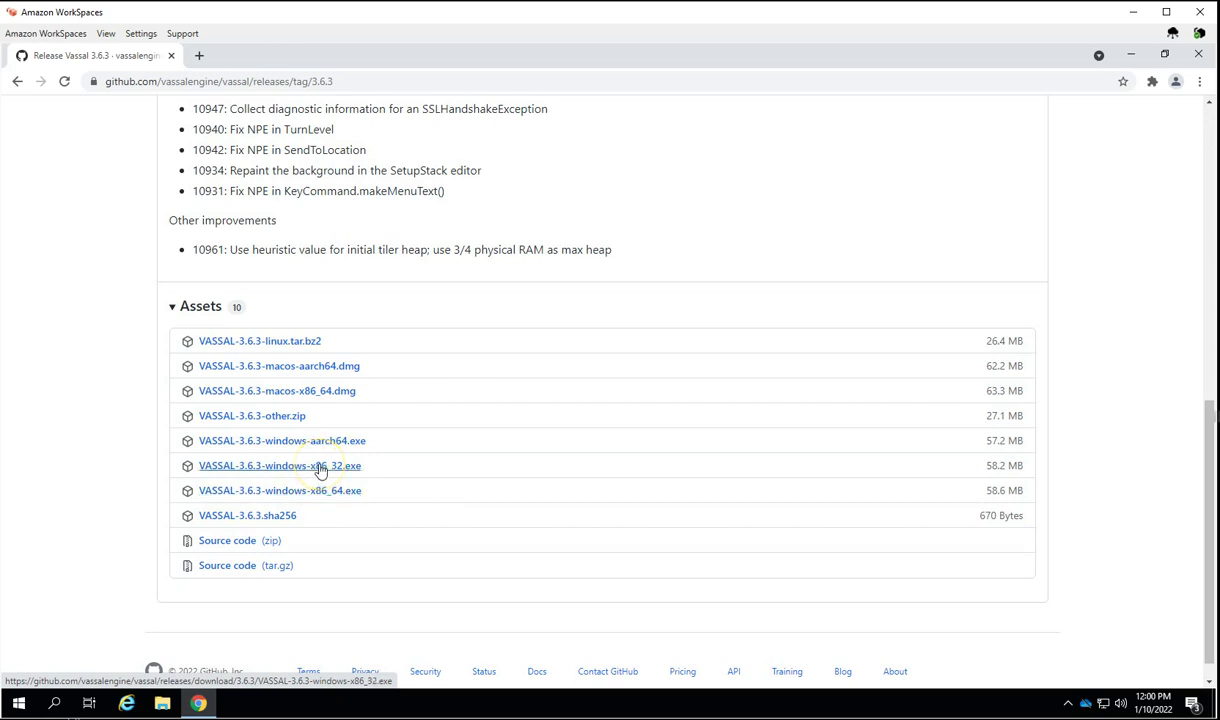
left_click(317, 494)
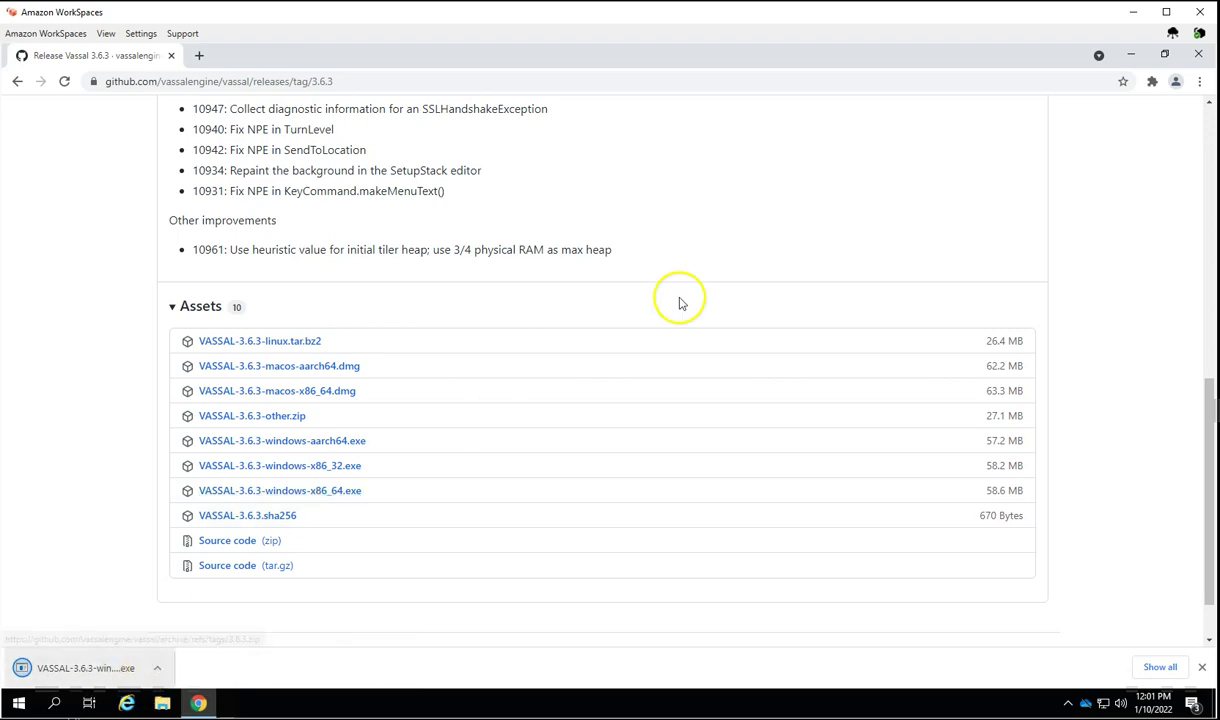
Step: Create a new folder named Modules on the desktop
left_click(1132, 56)
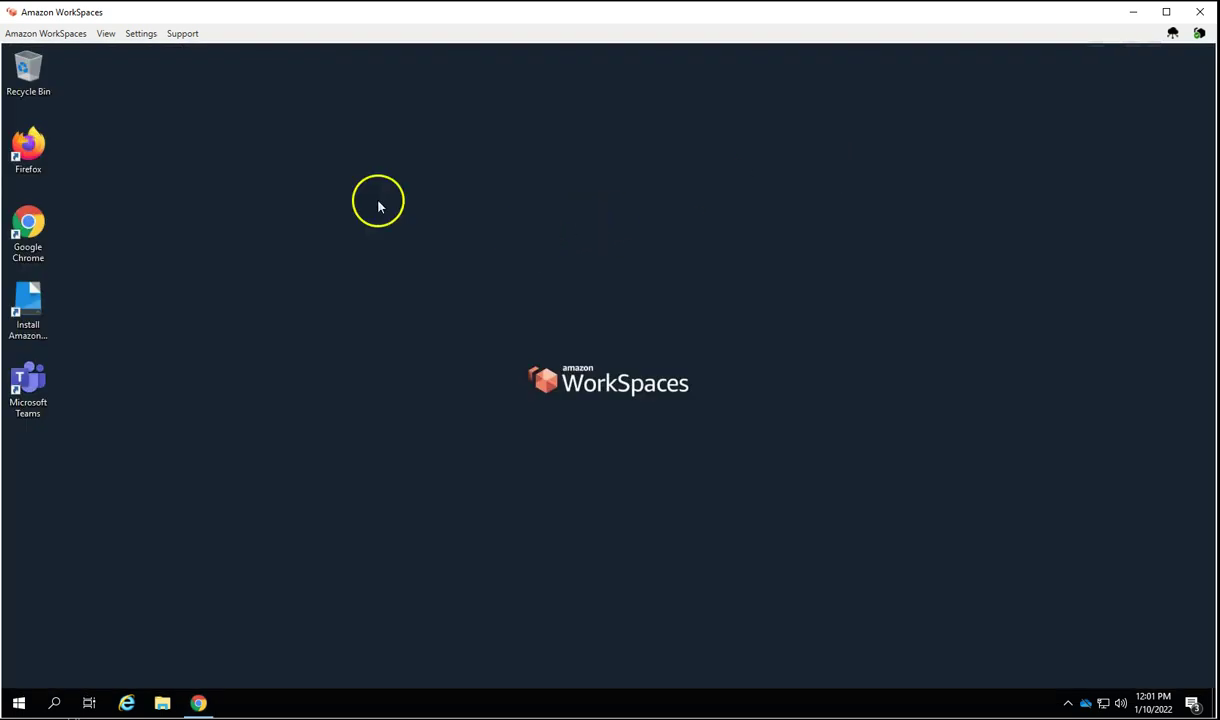
right_click(38, 437)
mouse_move(71, 535)
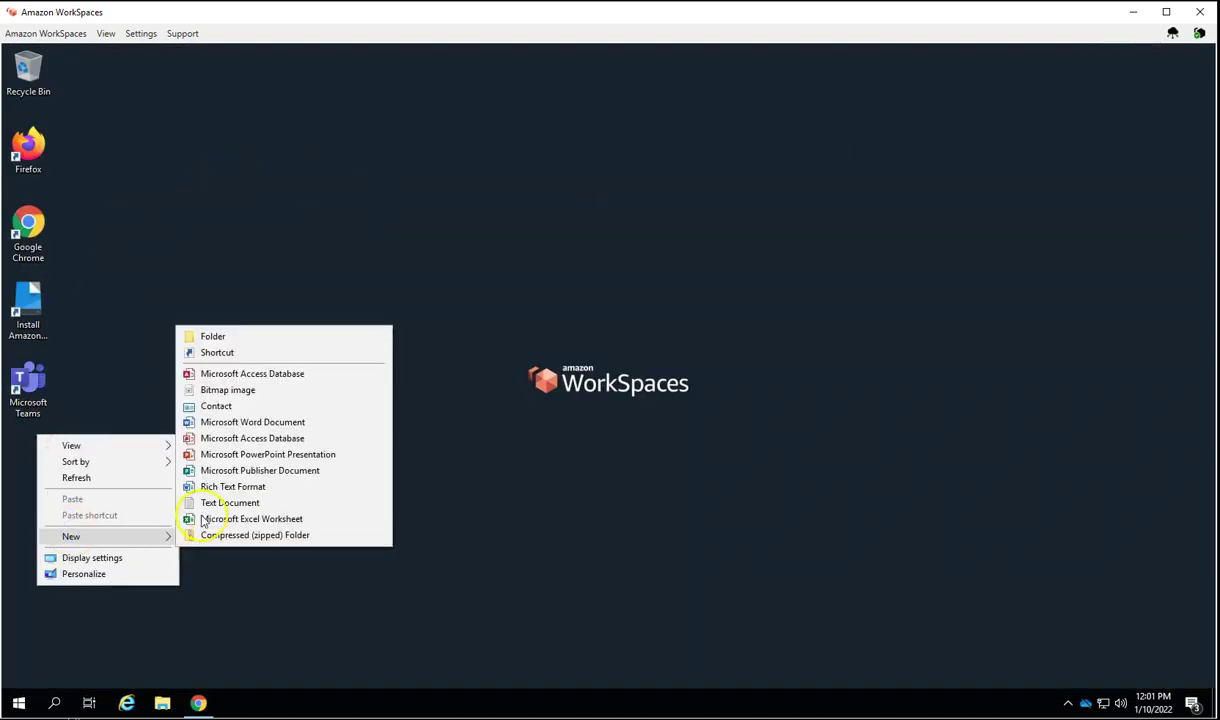
left_click(272, 340)
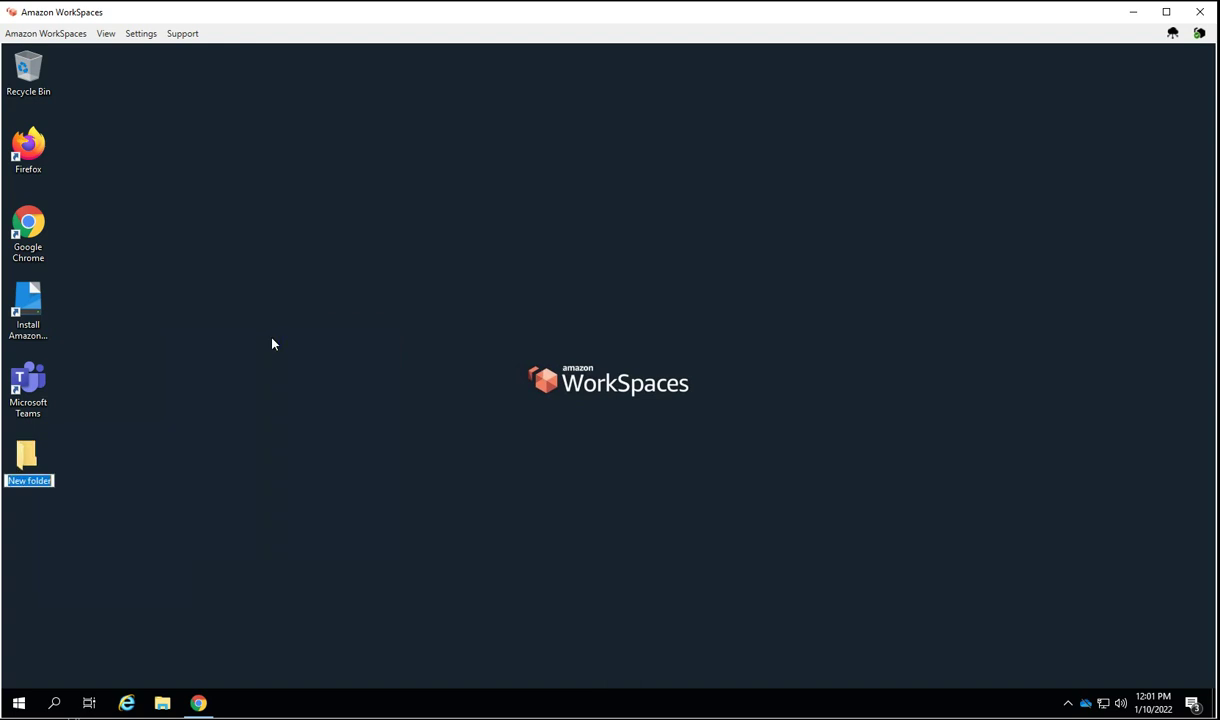
type("Modules")
key("Return")
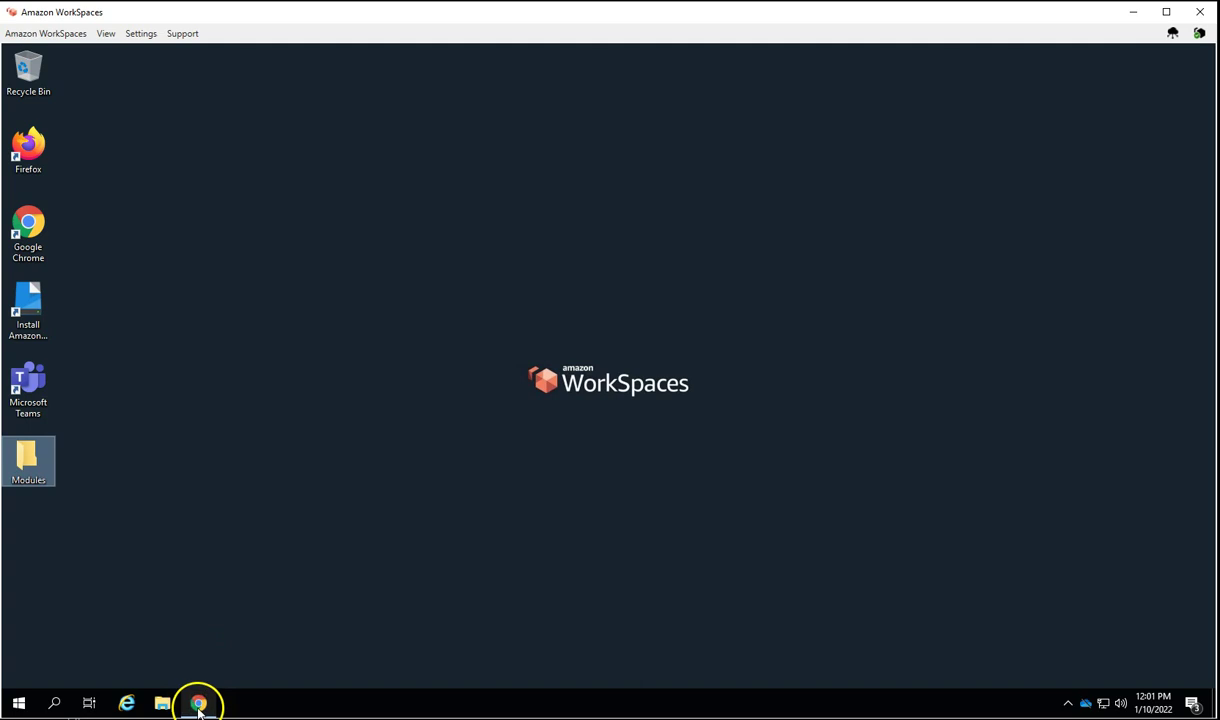
Step: Return to Chrome, launch the downloaded VASSAL installer, and allow it to make changes to the device
mouse_move(199, 700)
left_click(198, 643)
scroll(447, 450, "up", 5)
scroll(447, 450, "up", 2)
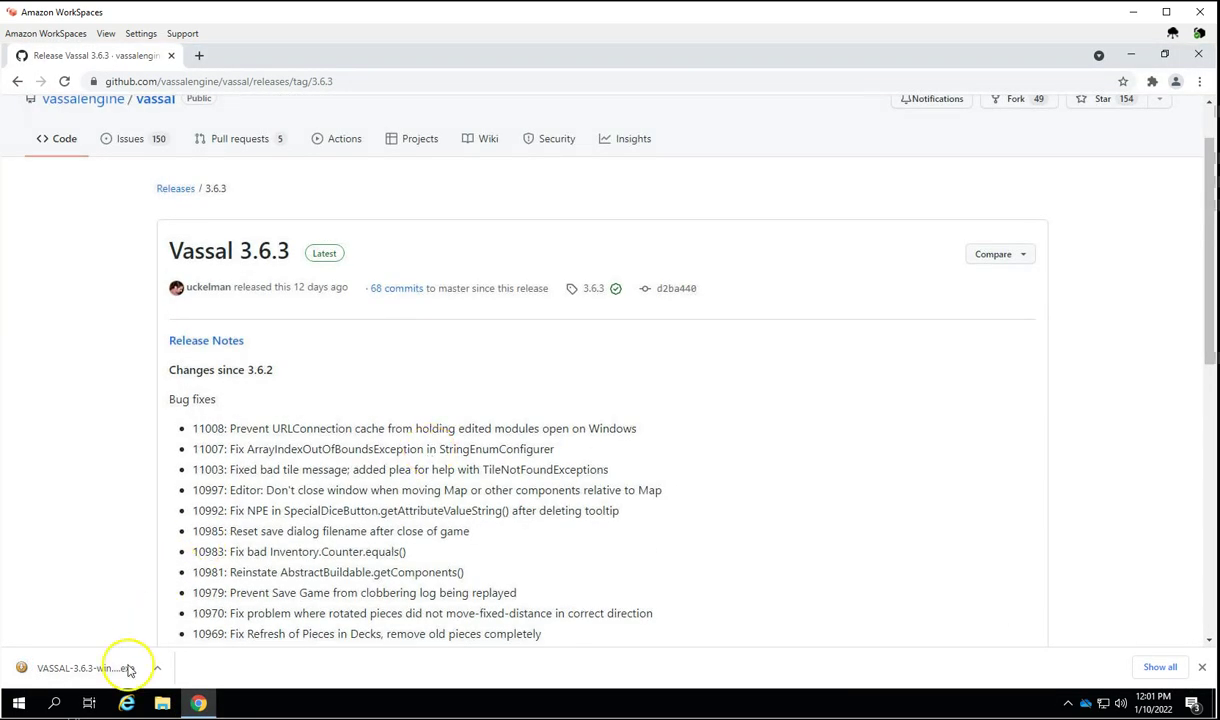
left_click(157, 672)
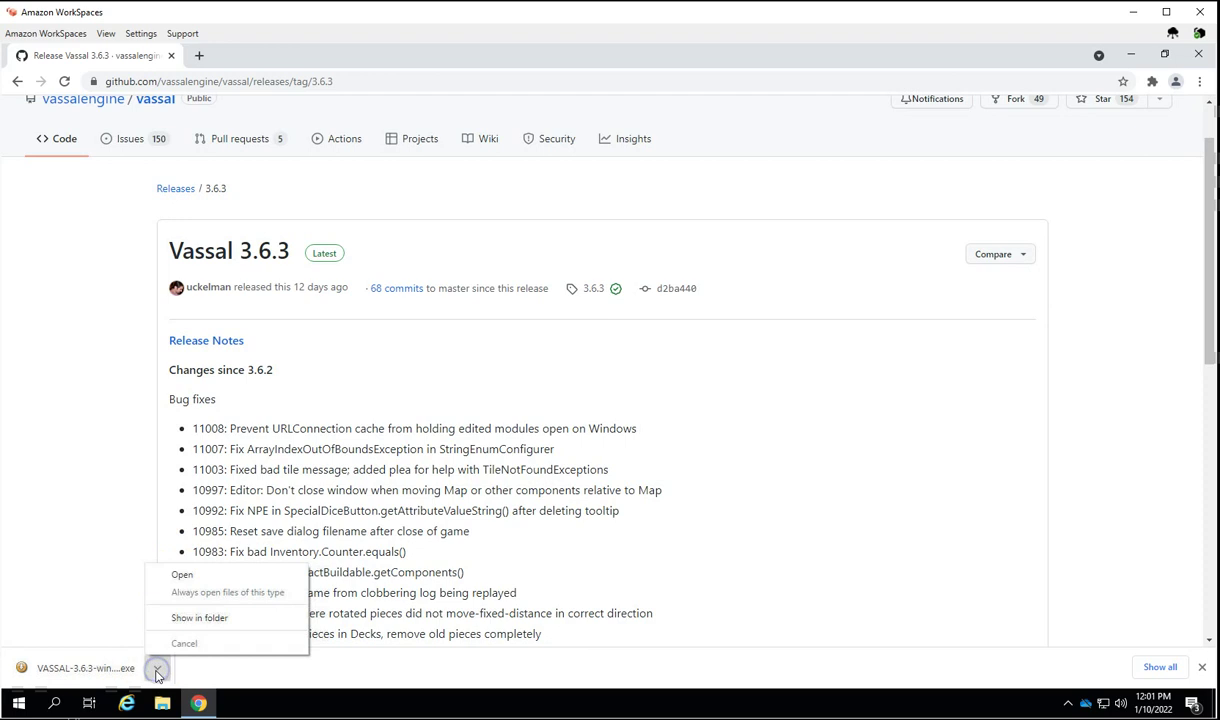
left_click(180, 573)
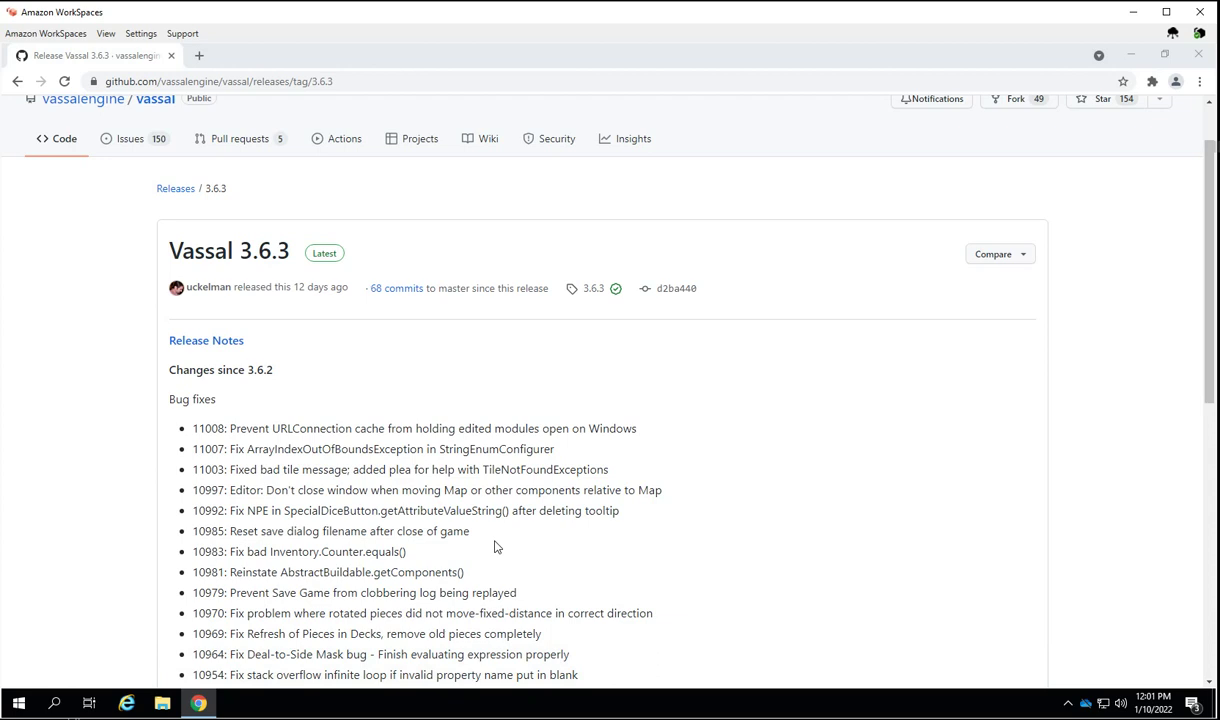
scroll(494, 546, "up", 2)
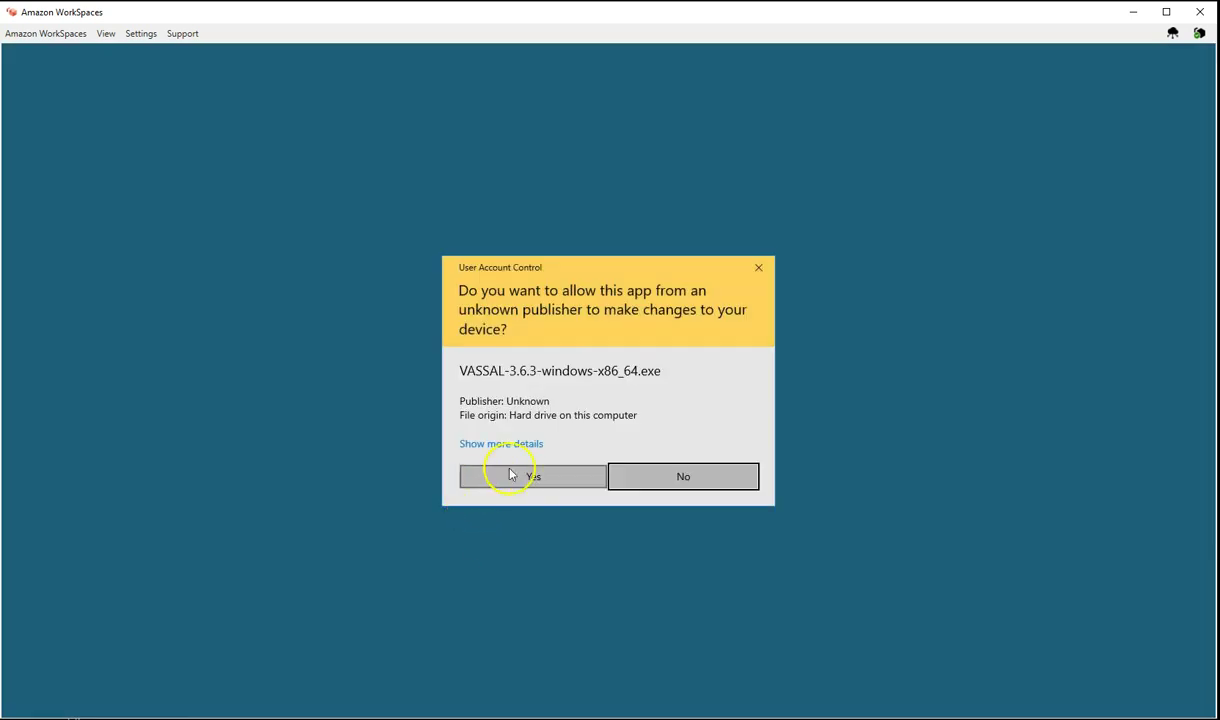
left_click(510, 474)
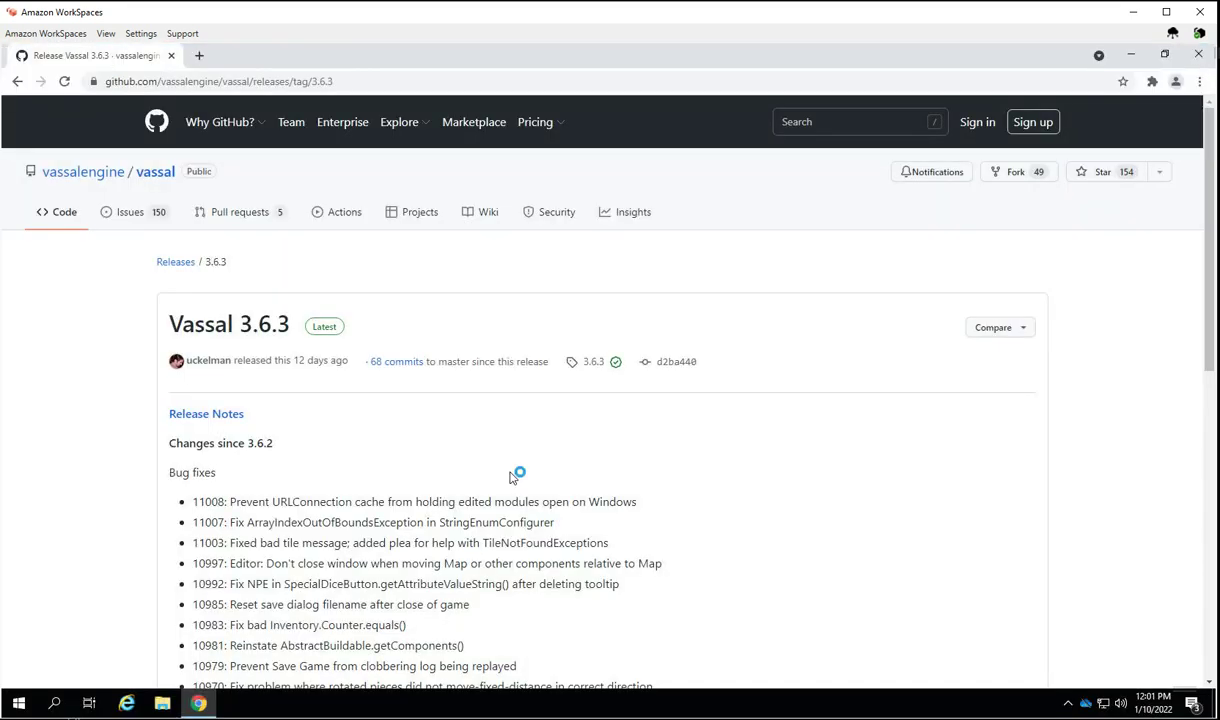
Step: Install VASSAL with the Standard setup type and finish the setup wizard
left_click(690, 490)
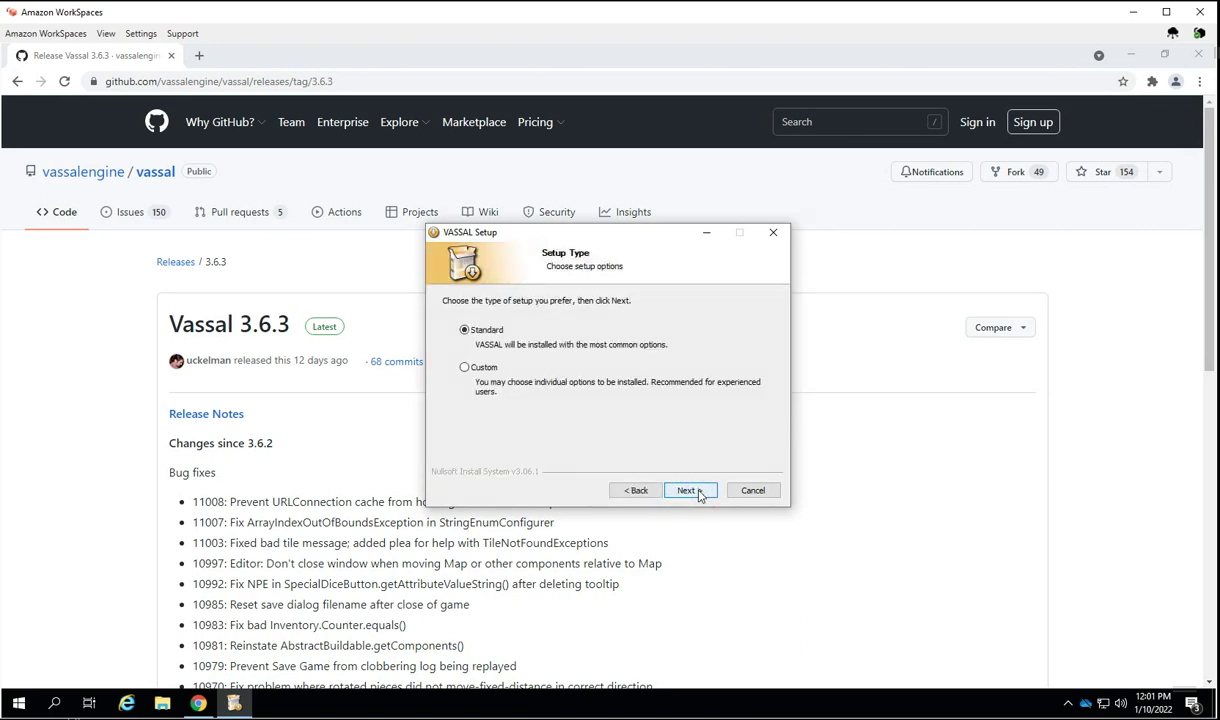
left_click(690, 490)
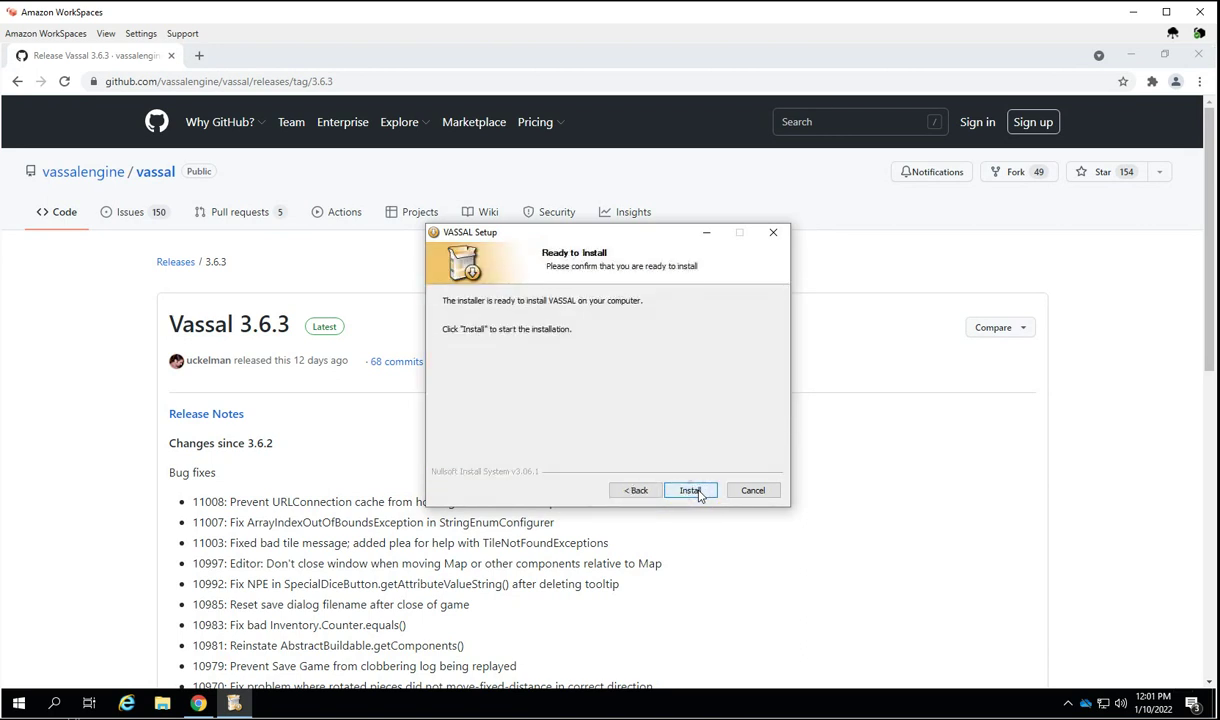
left_click(690, 490)
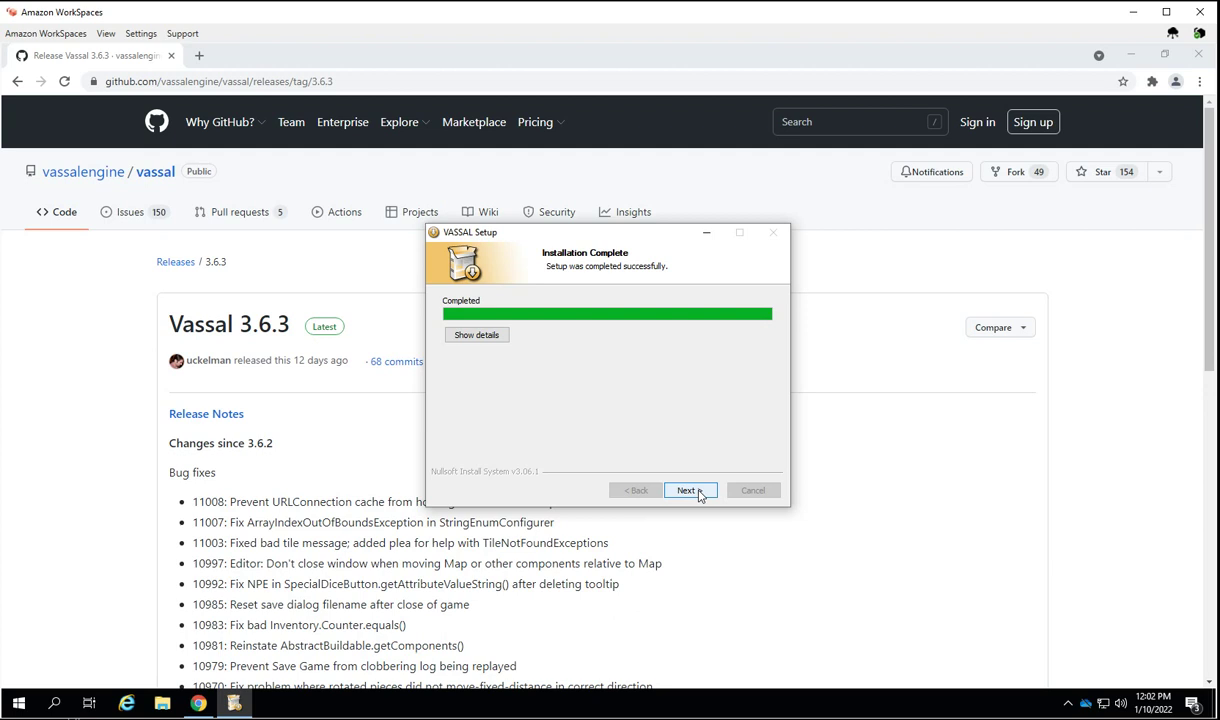
left_click(697, 490)
left_click(697, 490)
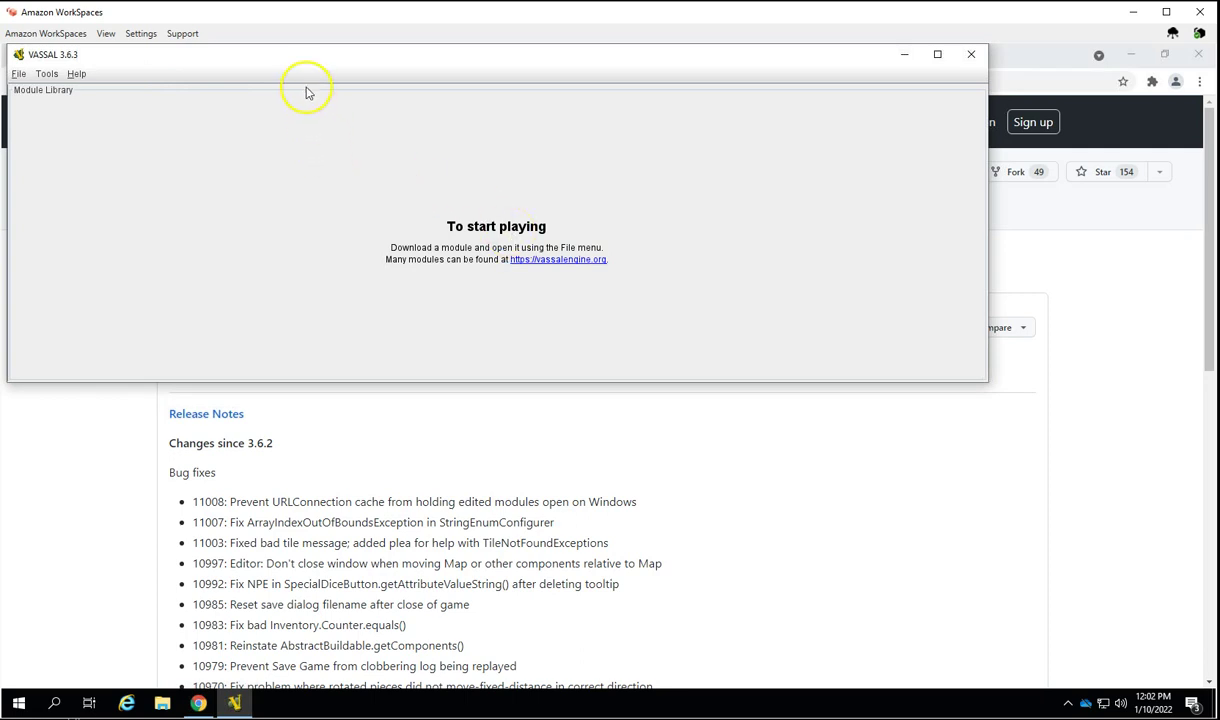
Step: Show the server status beside the module library, refresh its current list, and enlarge the VASSAL window
left_click_drag(280, 52, 358, 56)
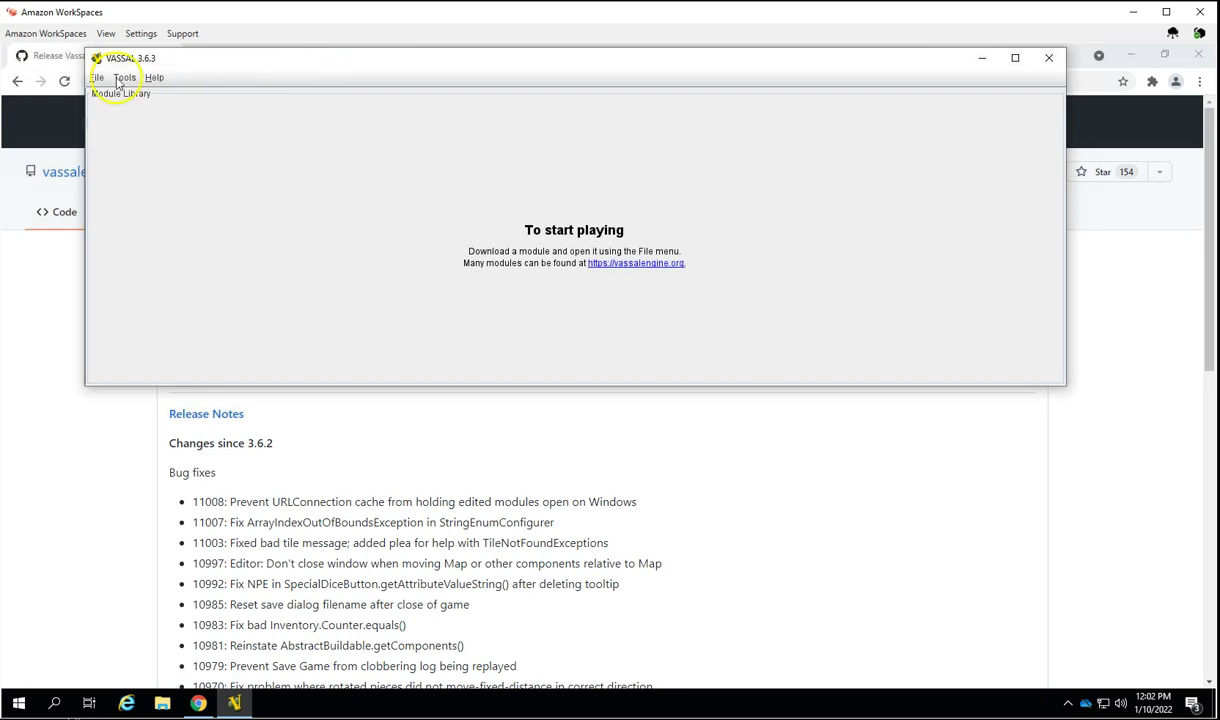
left_click(122, 78)
left_click(127, 97)
left_click_drag(977, 265, 920, 268)
left_click_drag(1066, 385, 1151, 548)
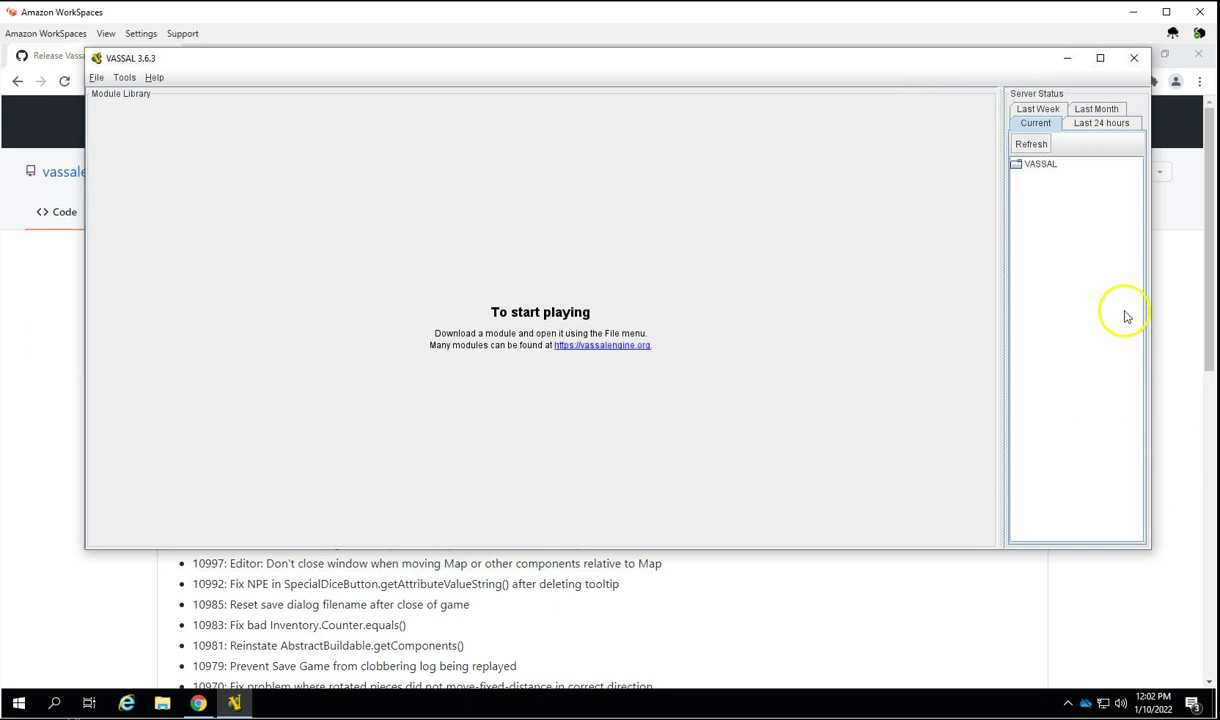
left_click(1031, 143)
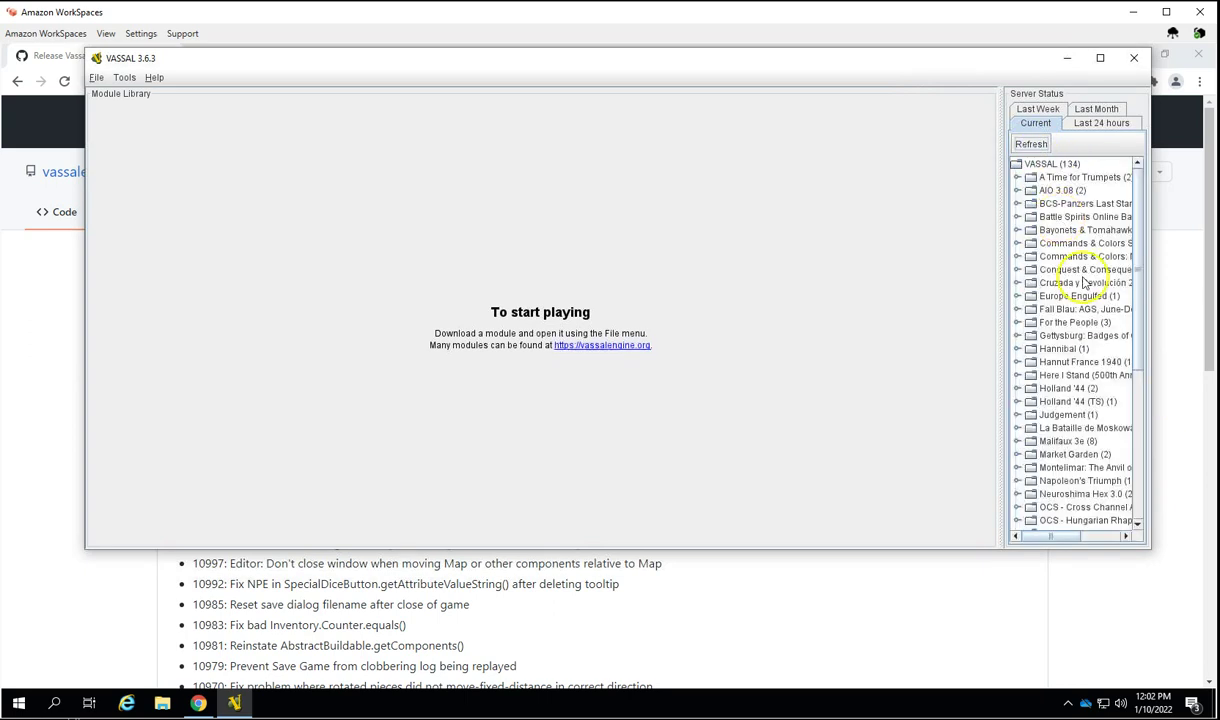
left_click_drag(1148, 548, 1167, 597)
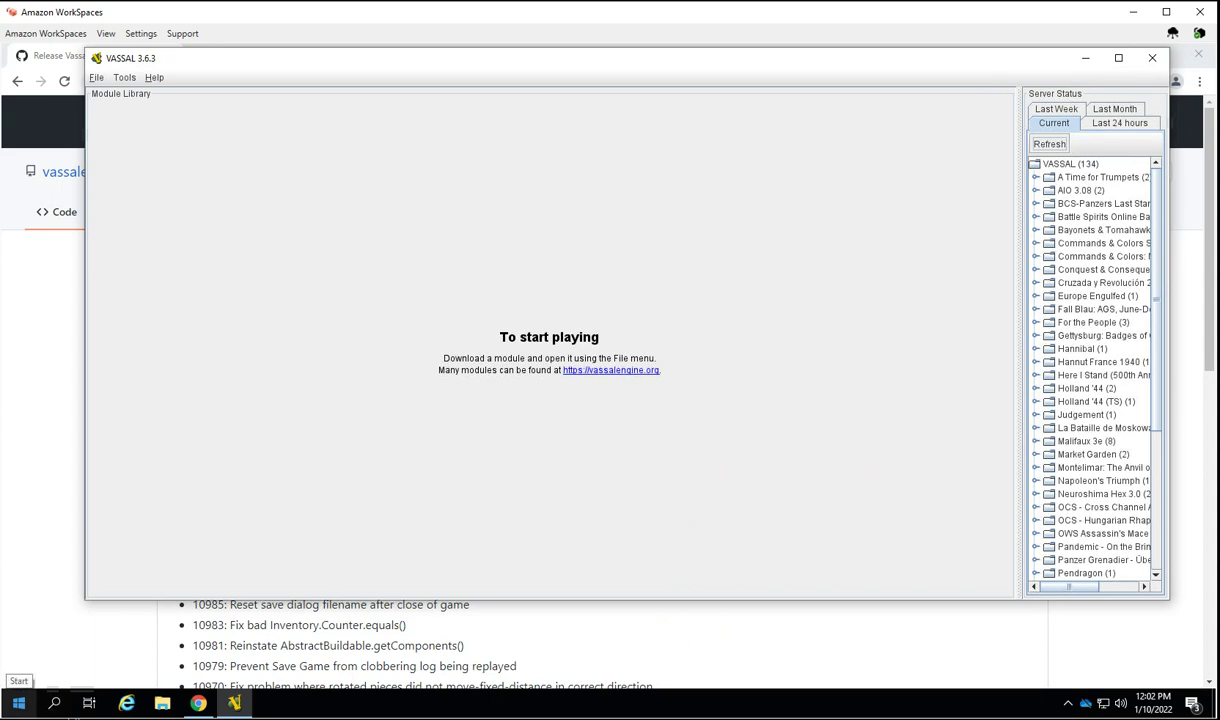
Step: Switch to Chrome, go back to the Vassal home page, and open its library of modules
left_click(20, 125)
left_click(15, 80)
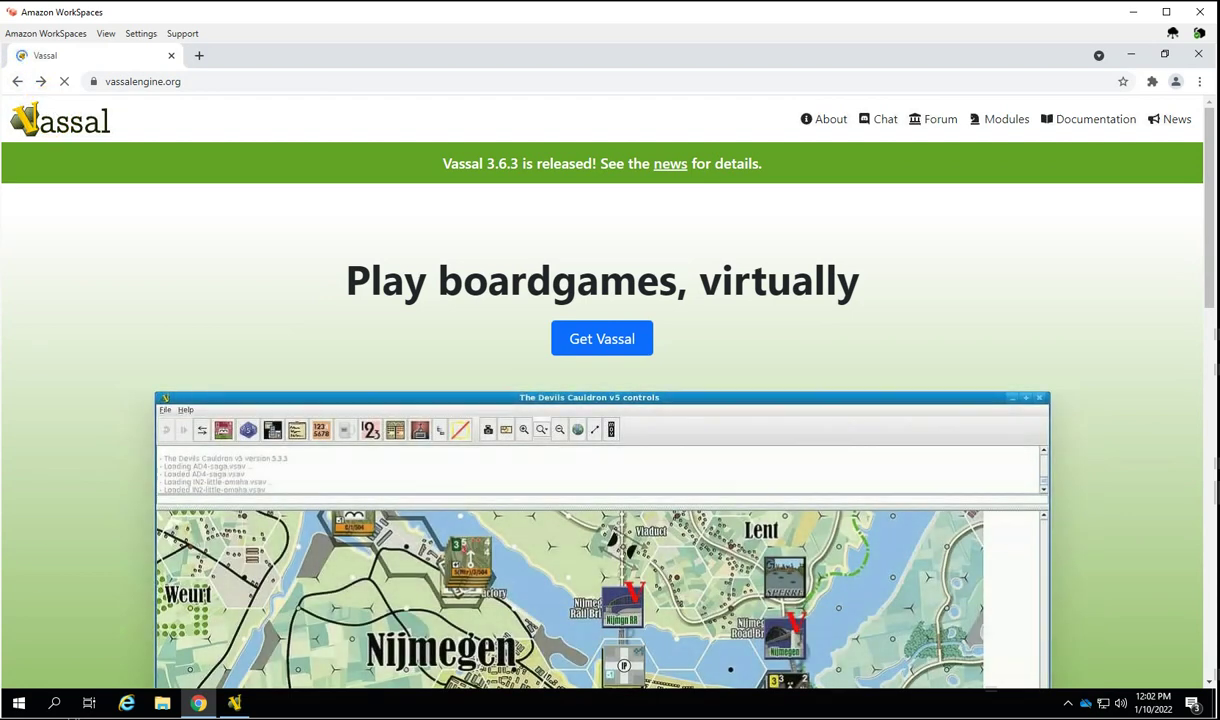
scroll(296, 348, "down", 5)
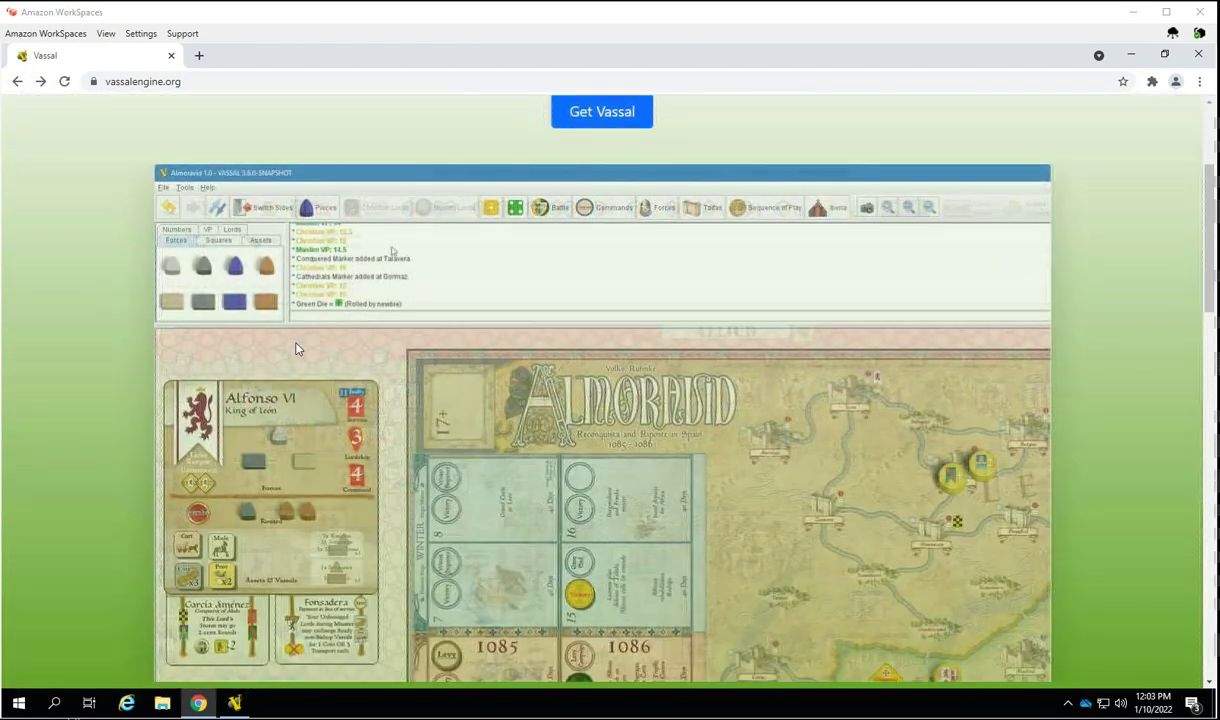
scroll(296, 348, "down", 2)
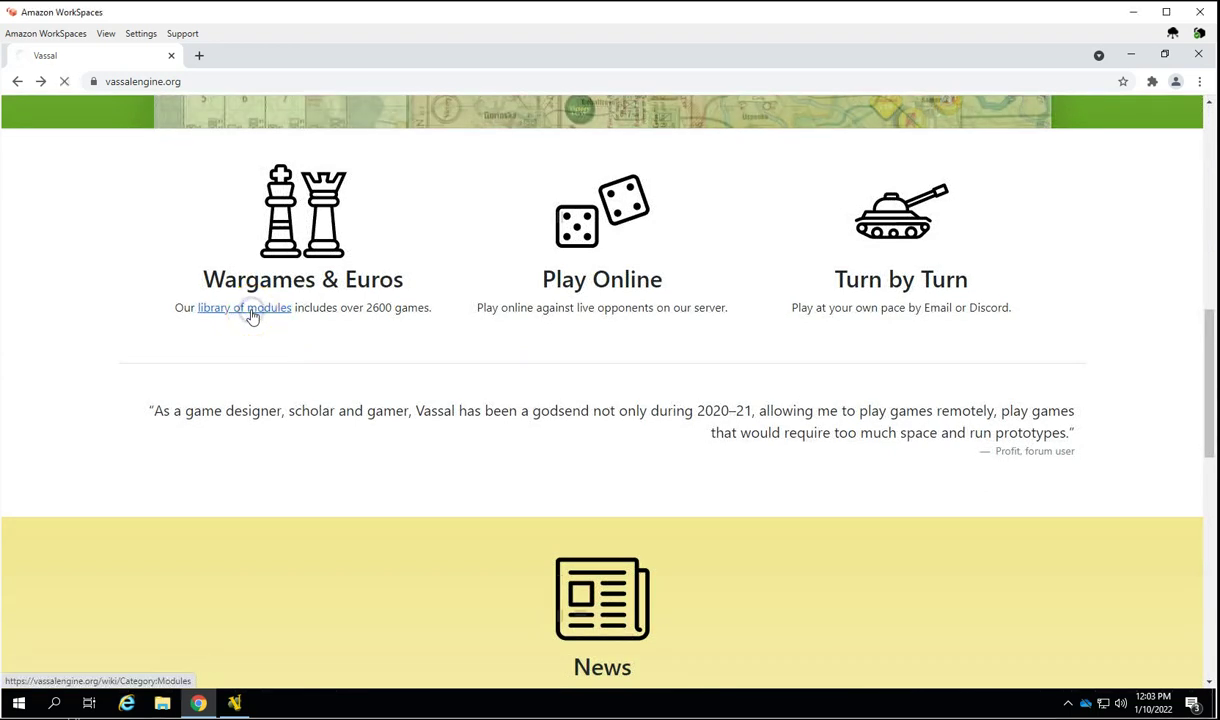
left_click(252, 313)
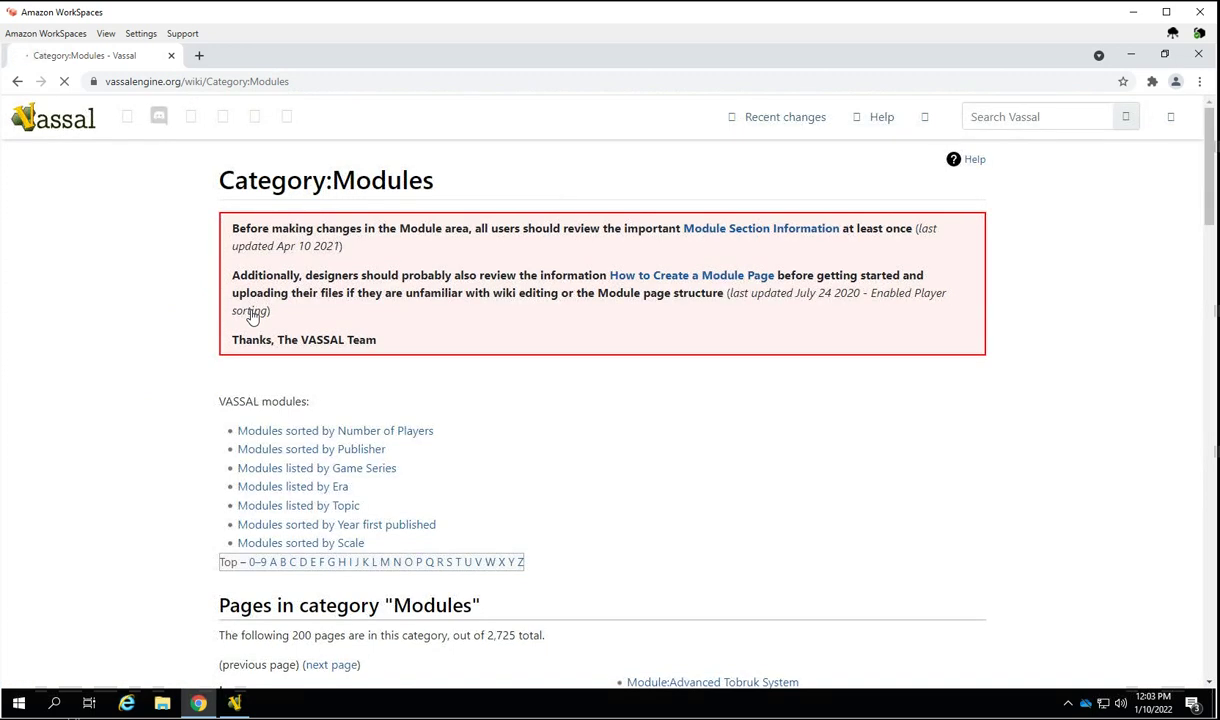
Step: Jump to the modules starting with C and open the Combat Commander: Europe module page
scroll(575, 392, "down", 2)
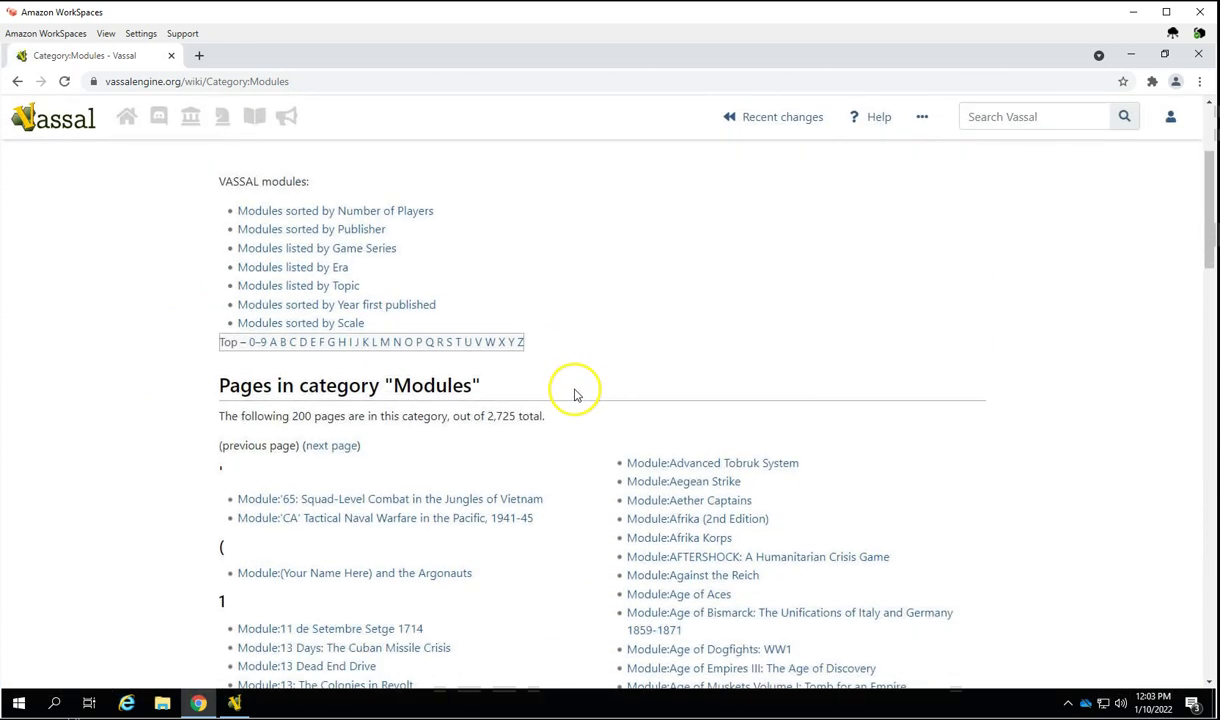
left_click(295, 343)
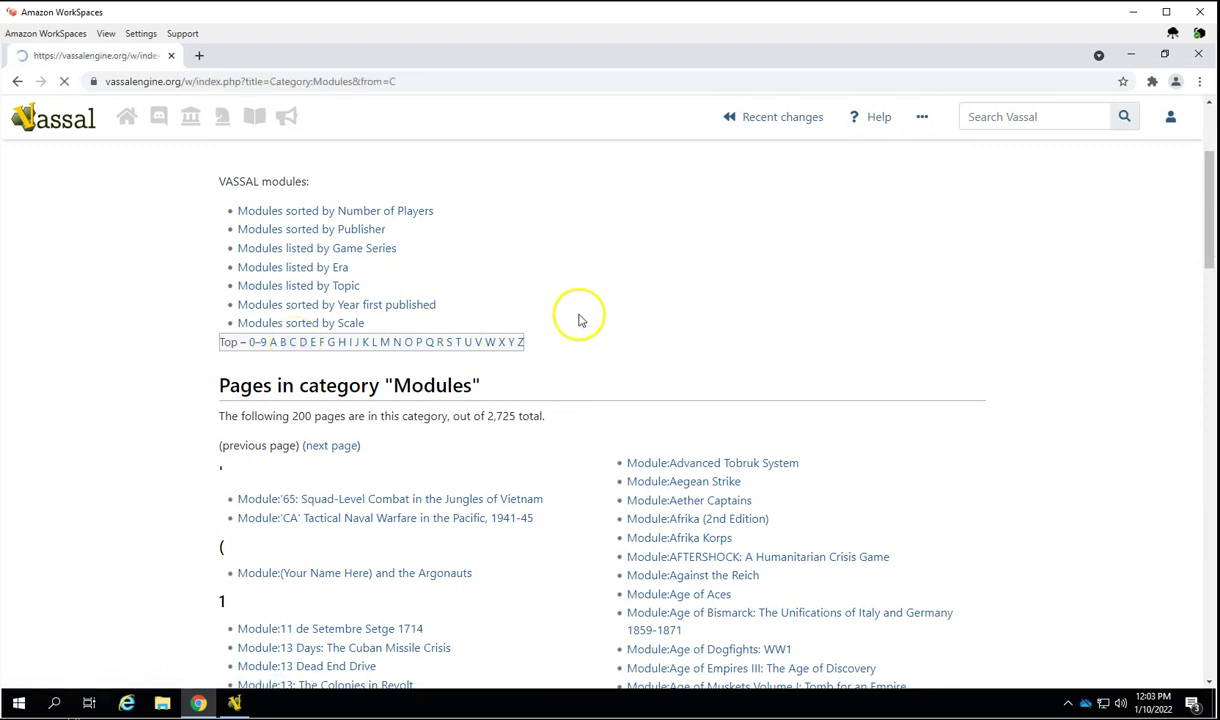
scroll(585, 318, "down", 4)
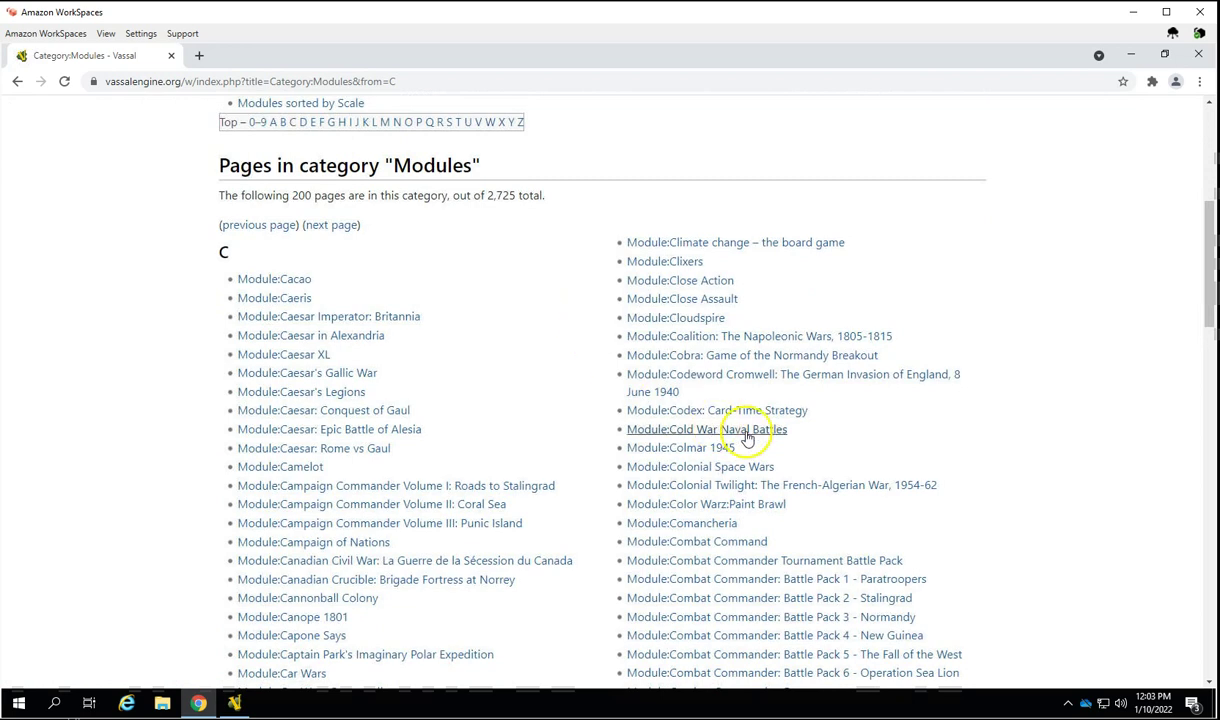
scroll(778, 435, "down", 1)
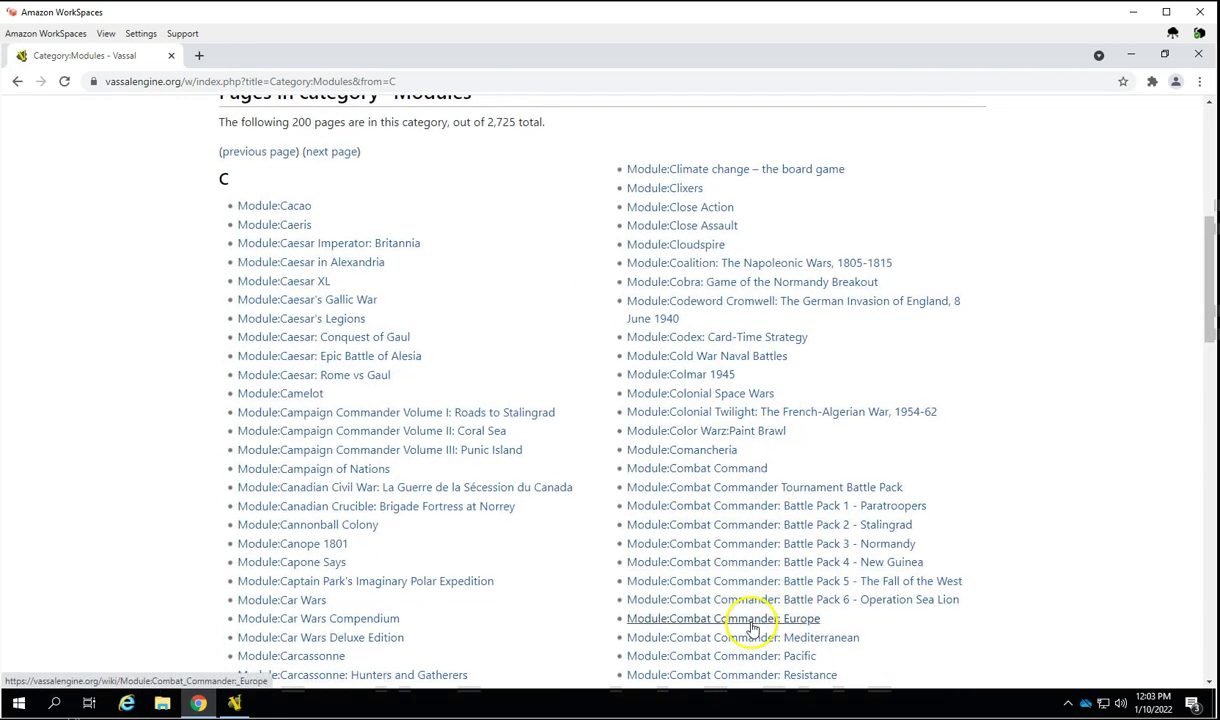
scroll(750, 620, "down", 1)
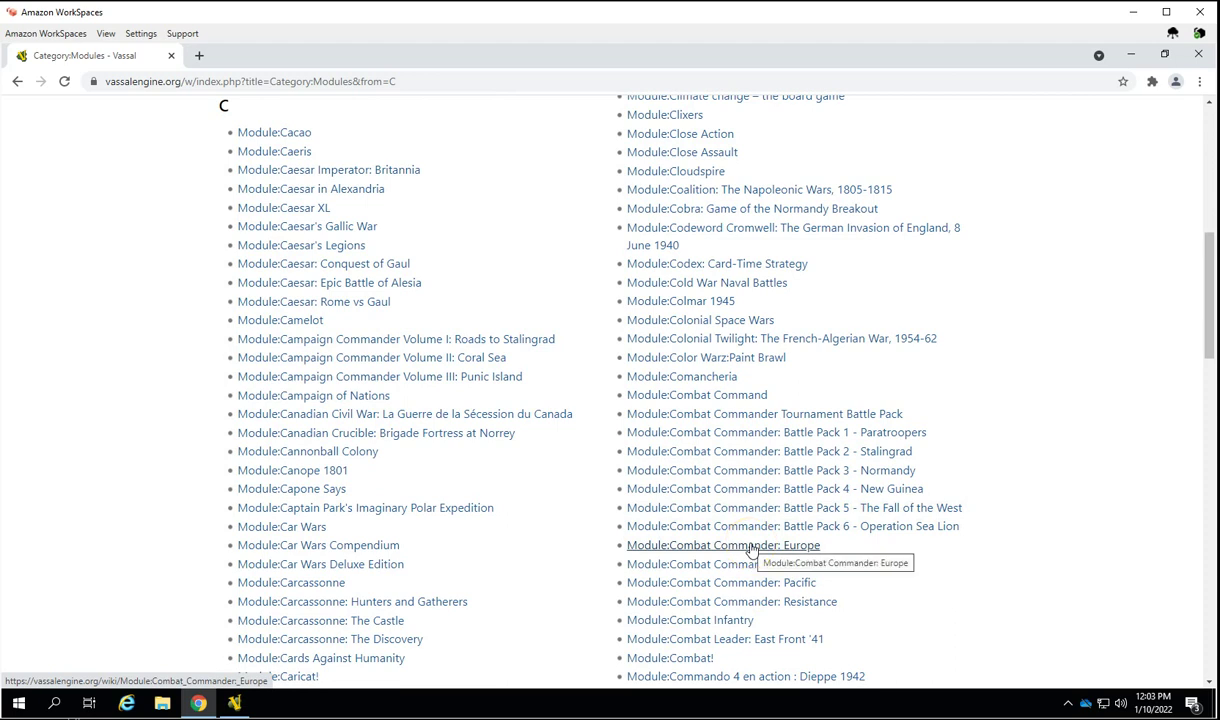
left_click(751, 548)
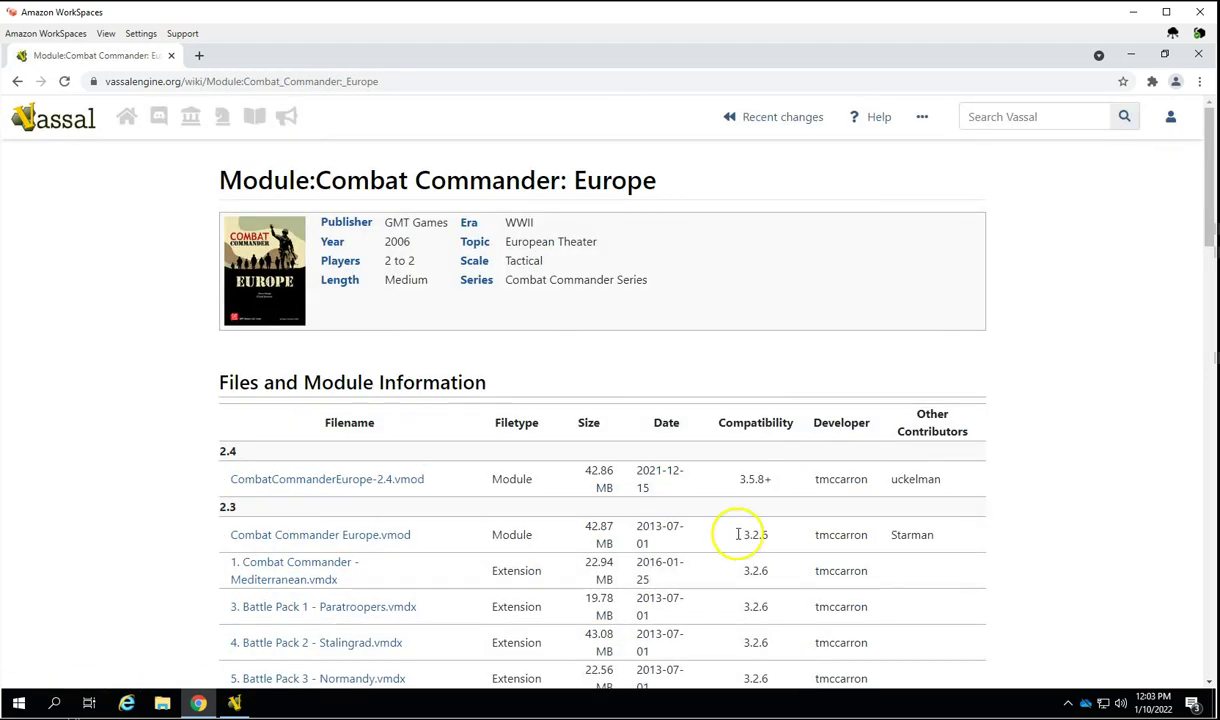
Step: Save the CombatCommanderEurope-2.4.vmod file from version 2.4 into the Modules folder on the Desktop
scroll(316, 505, "down", 2)
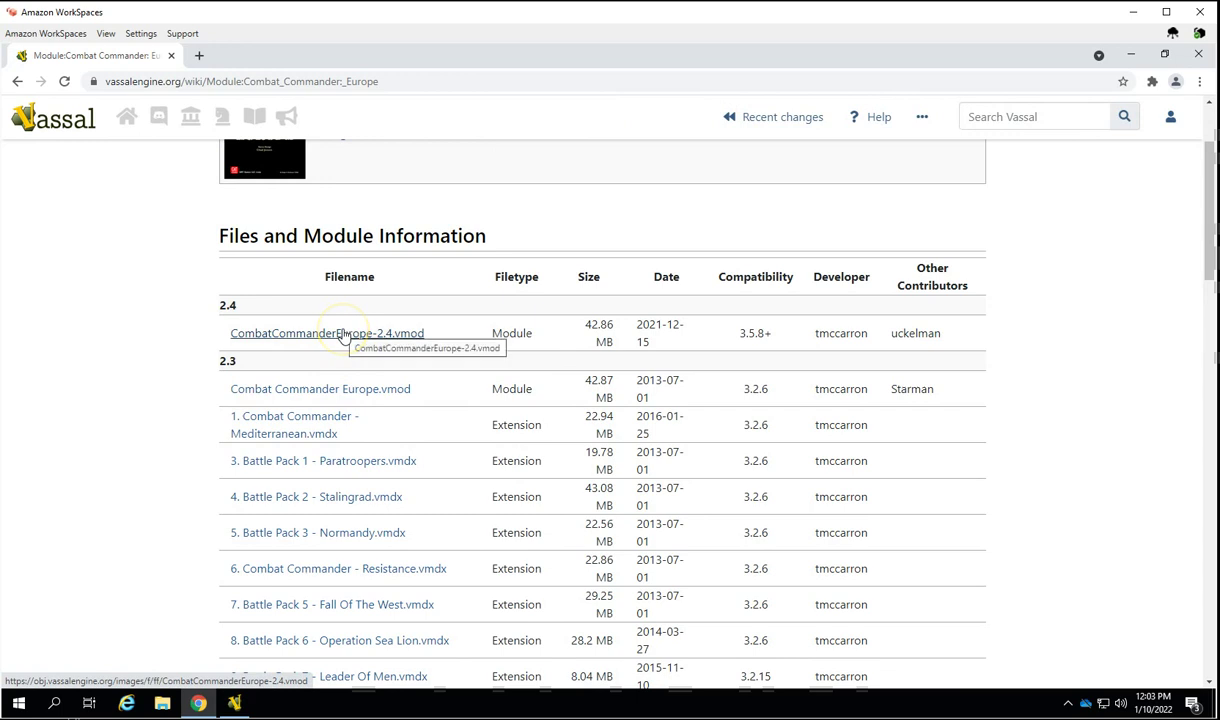
right_click(341, 334)
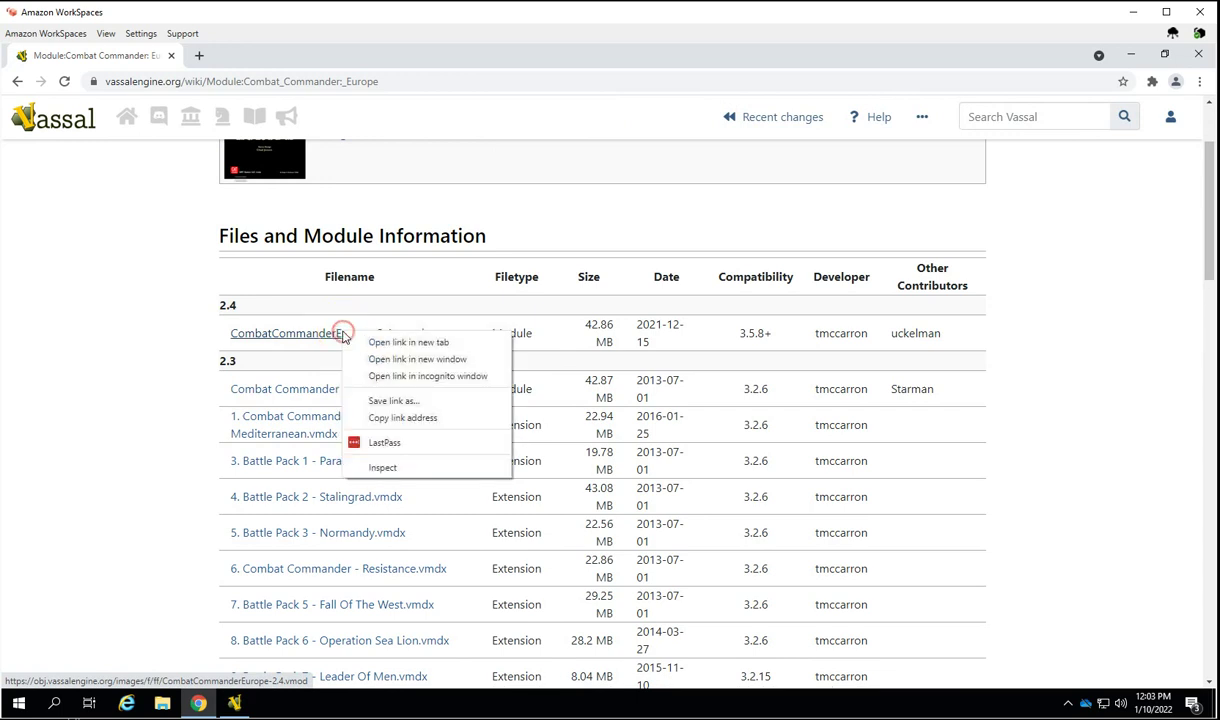
left_click(370, 401)
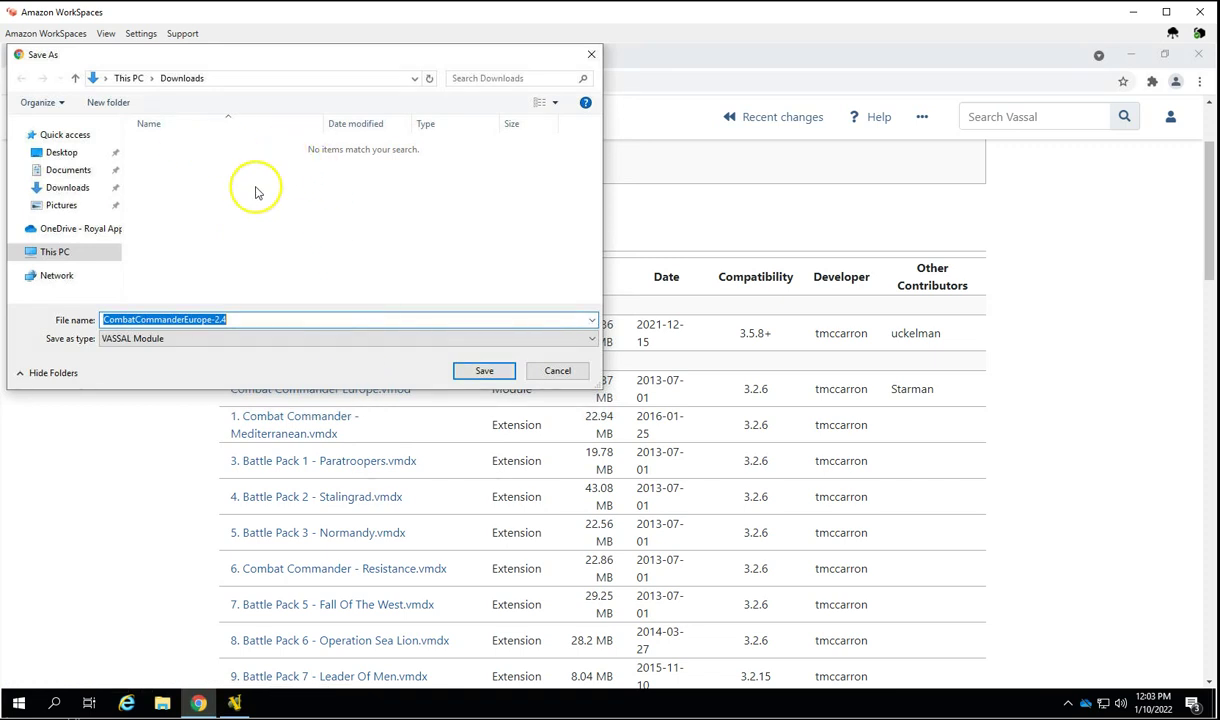
left_click(61, 155)
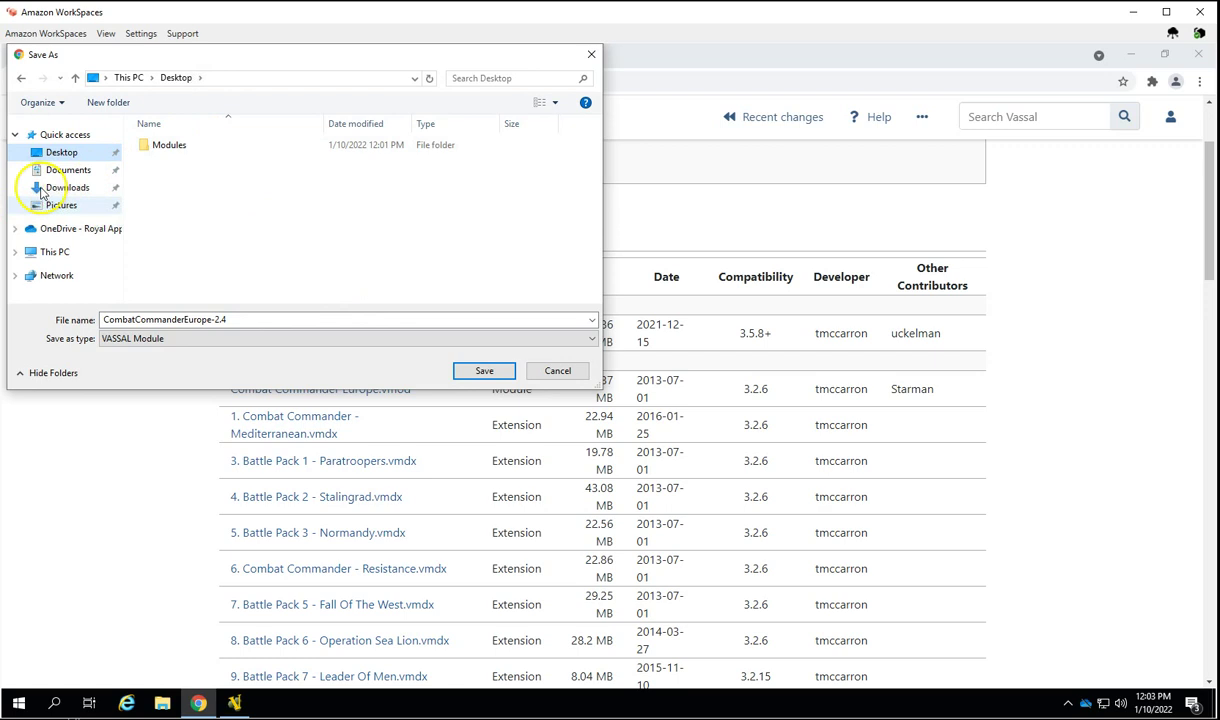
left_click(77, 154)
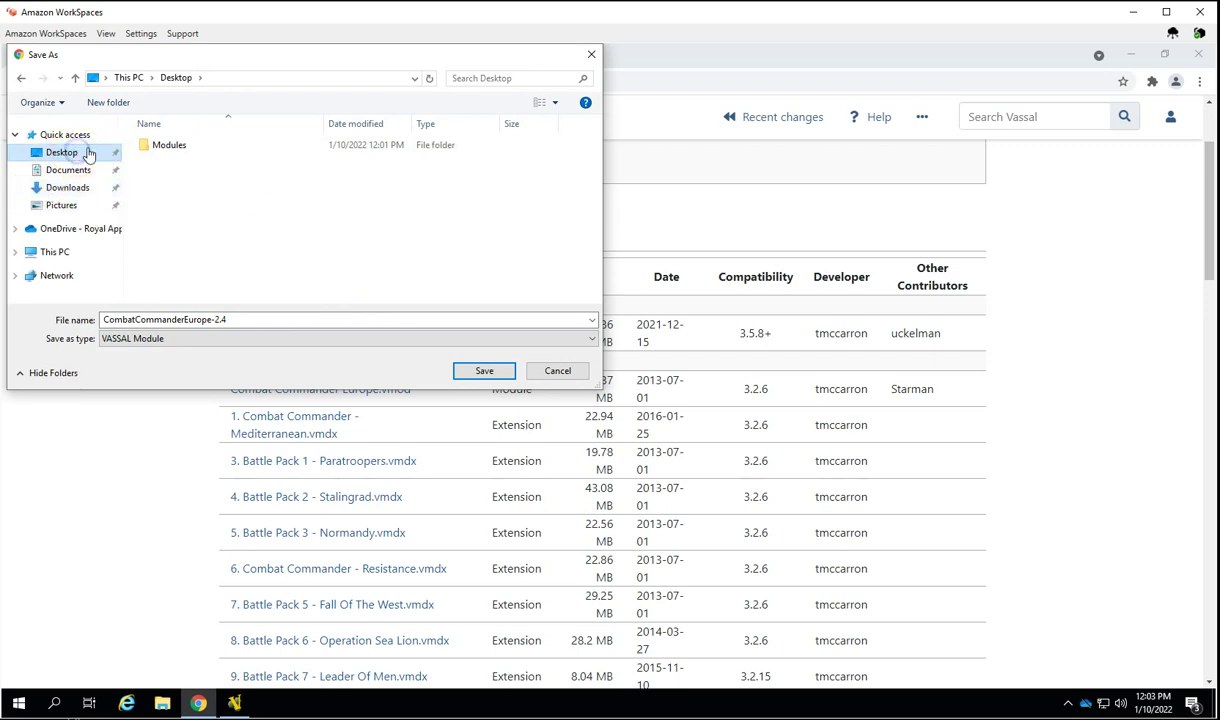
double_click(153, 146)
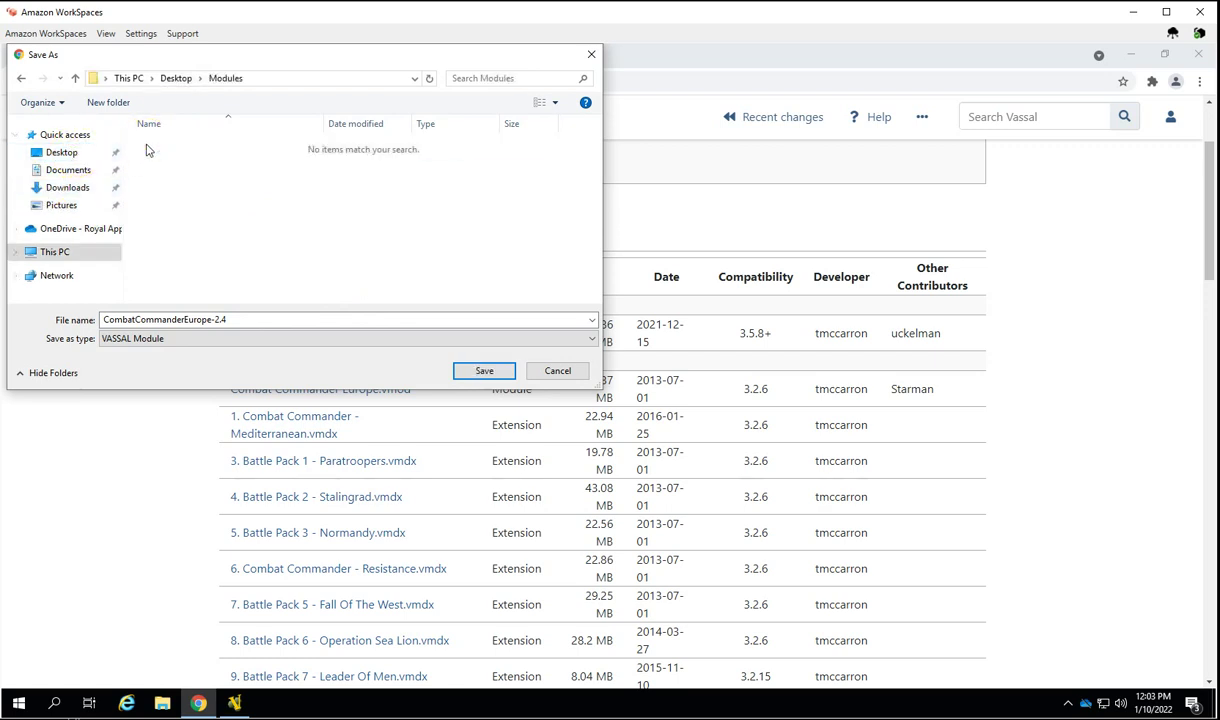
left_click(497, 374)
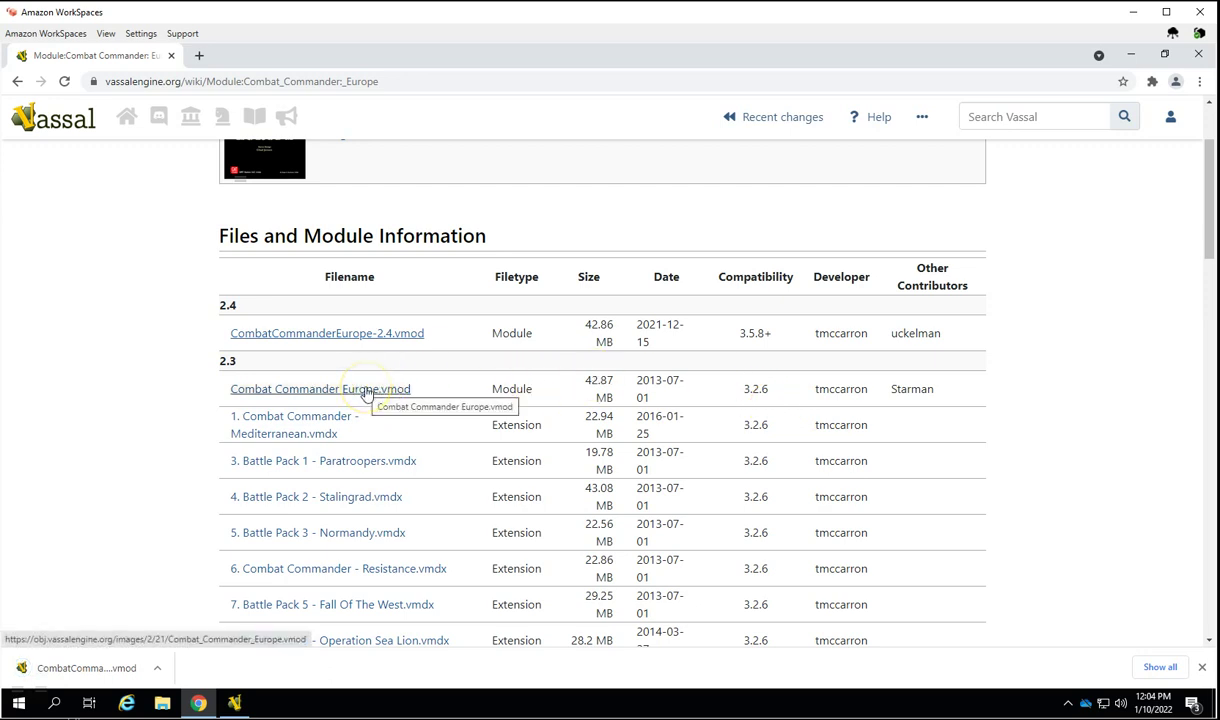
Step: Save the 1. Combat Commander - Mediterranean and 3. Battle Pack 1 - Paratroopers extensions into the Modules folder
left_click(400, 389)
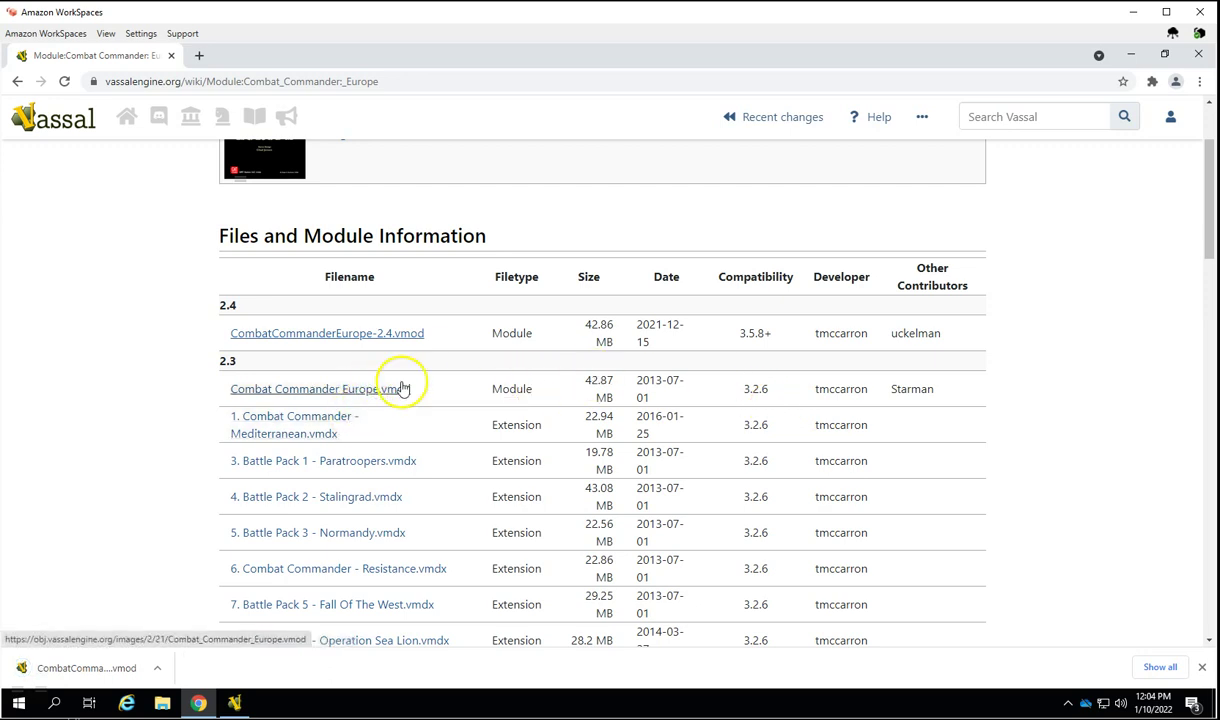
right_click(321, 432)
left_click(351, 500)
left_click(481, 372)
right_click(361, 461)
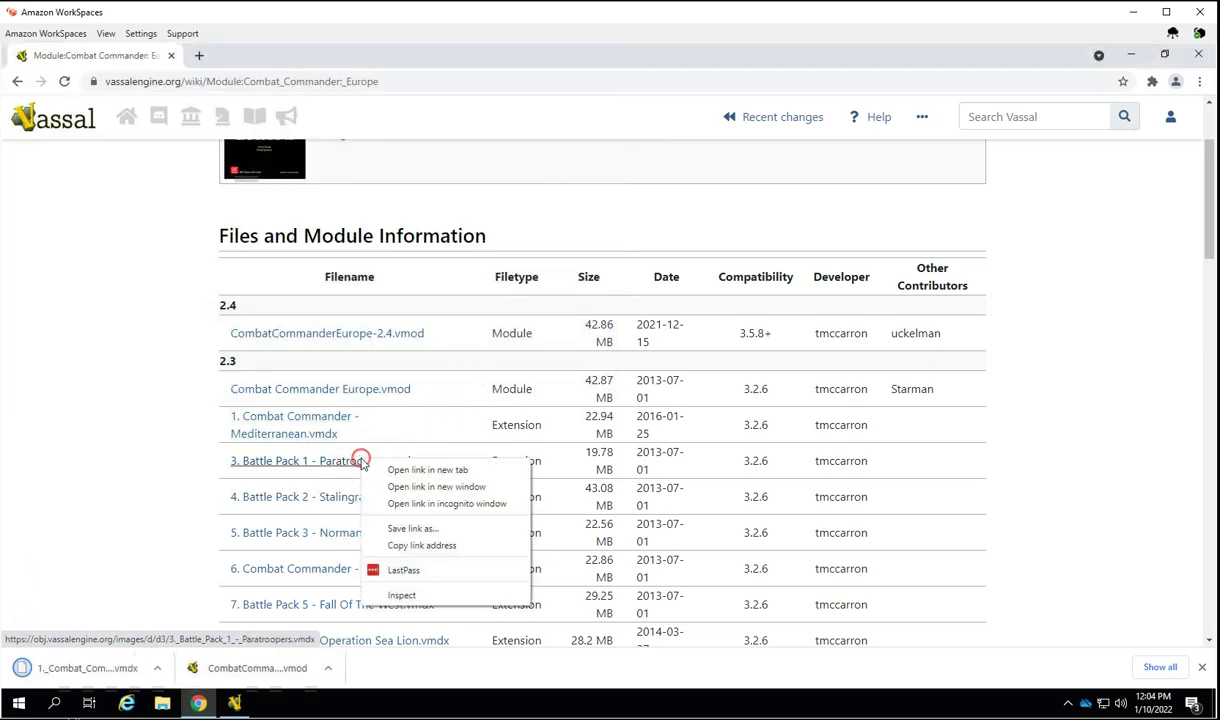
left_click(396, 528)
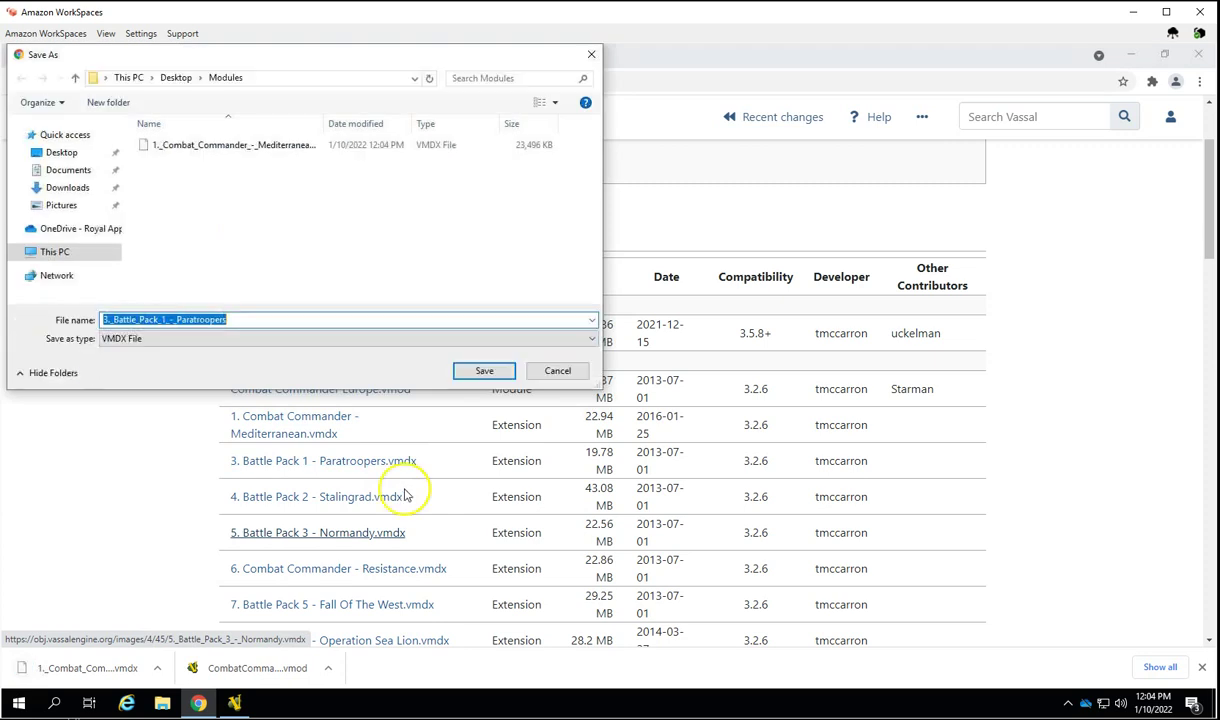
left_click(464, 372)
Step: Save the 4. Battle Pack 2 - Stalingrad and 5. Battle Pack 3 - Normandy extensions into the Modules folder
right_click(395, 497)
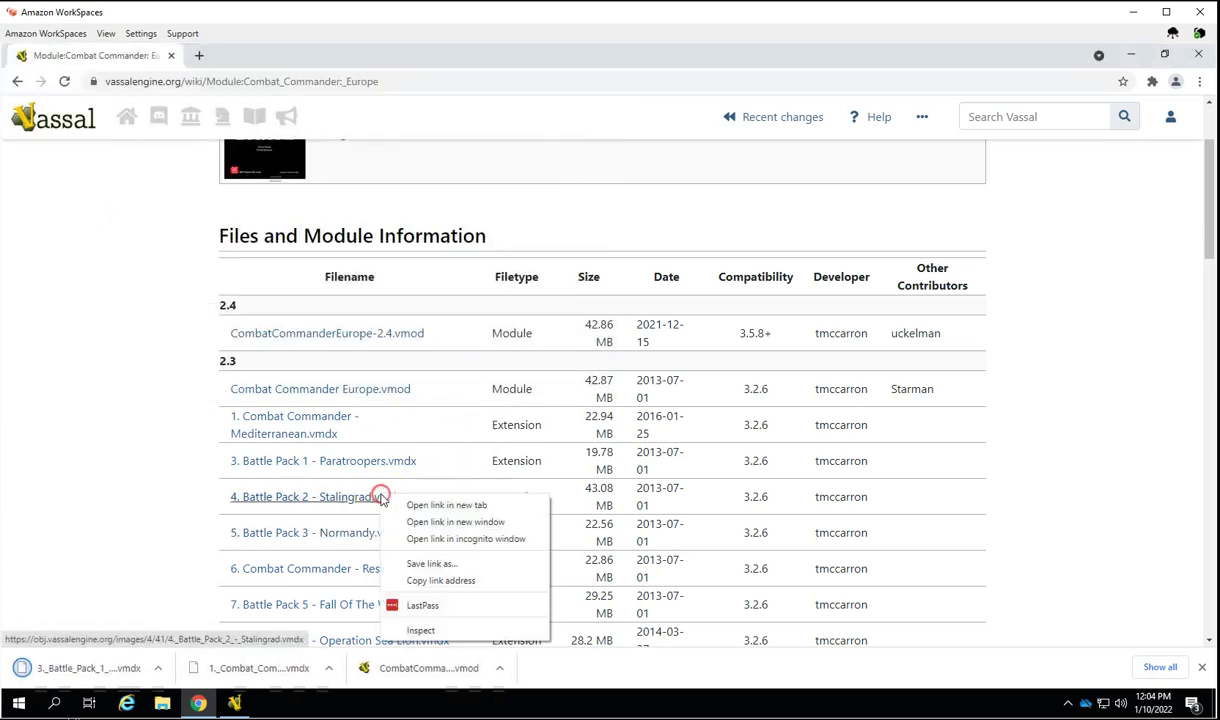
left_click(427, 564)
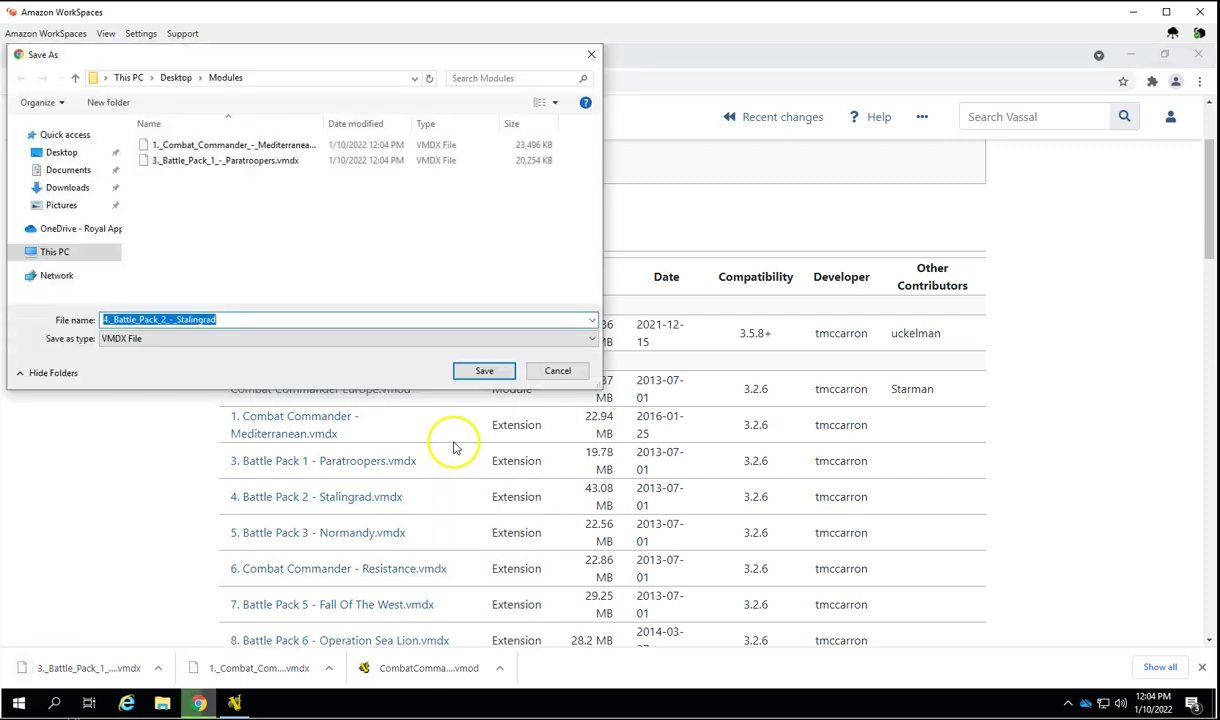
left_click(484, 372)
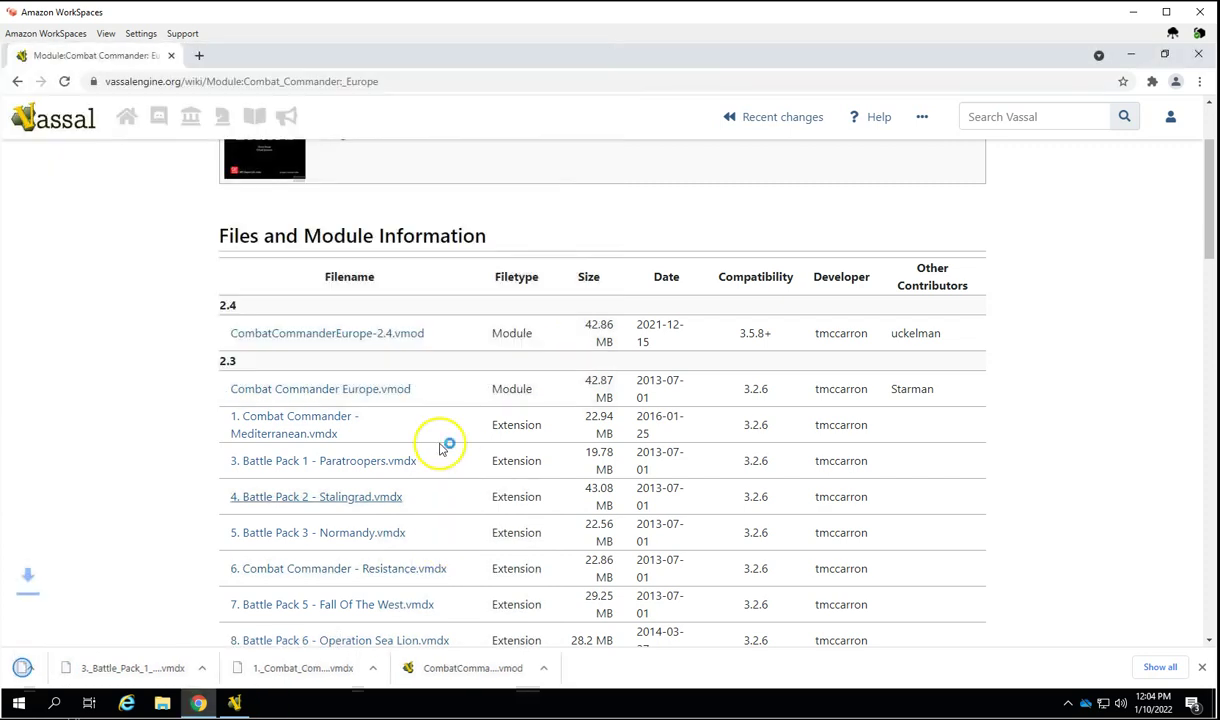
right_click(356, 535)
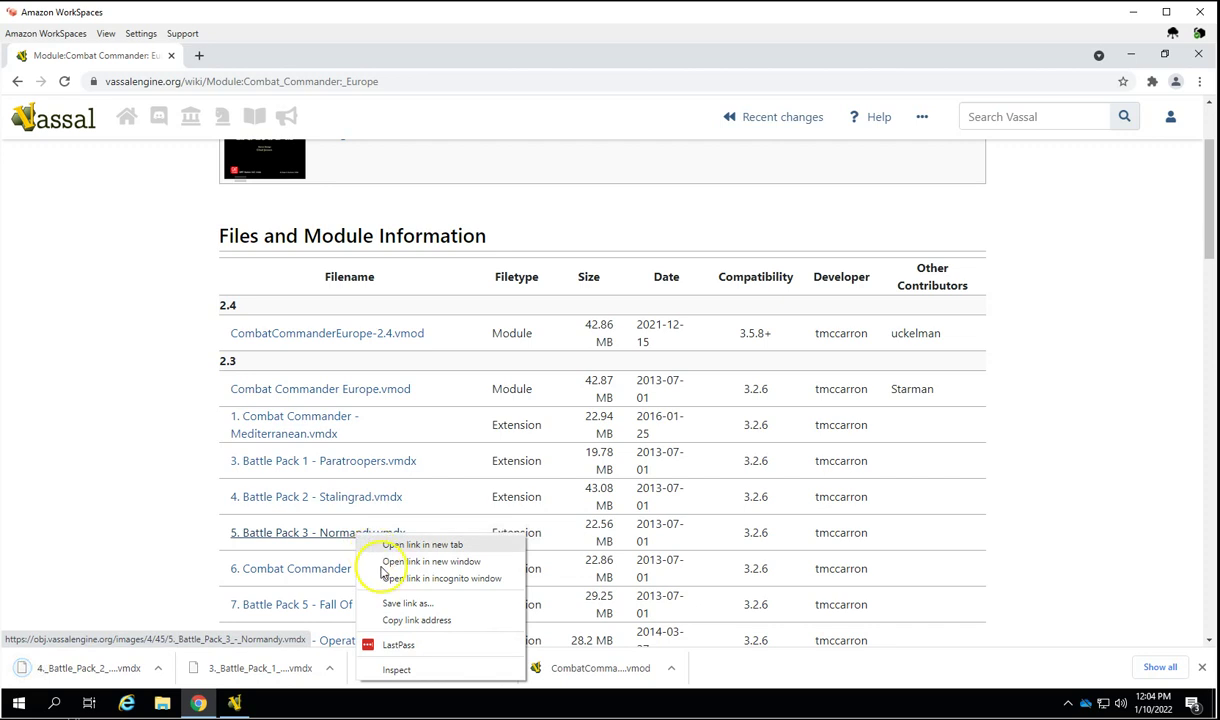
left_click(403, 603)
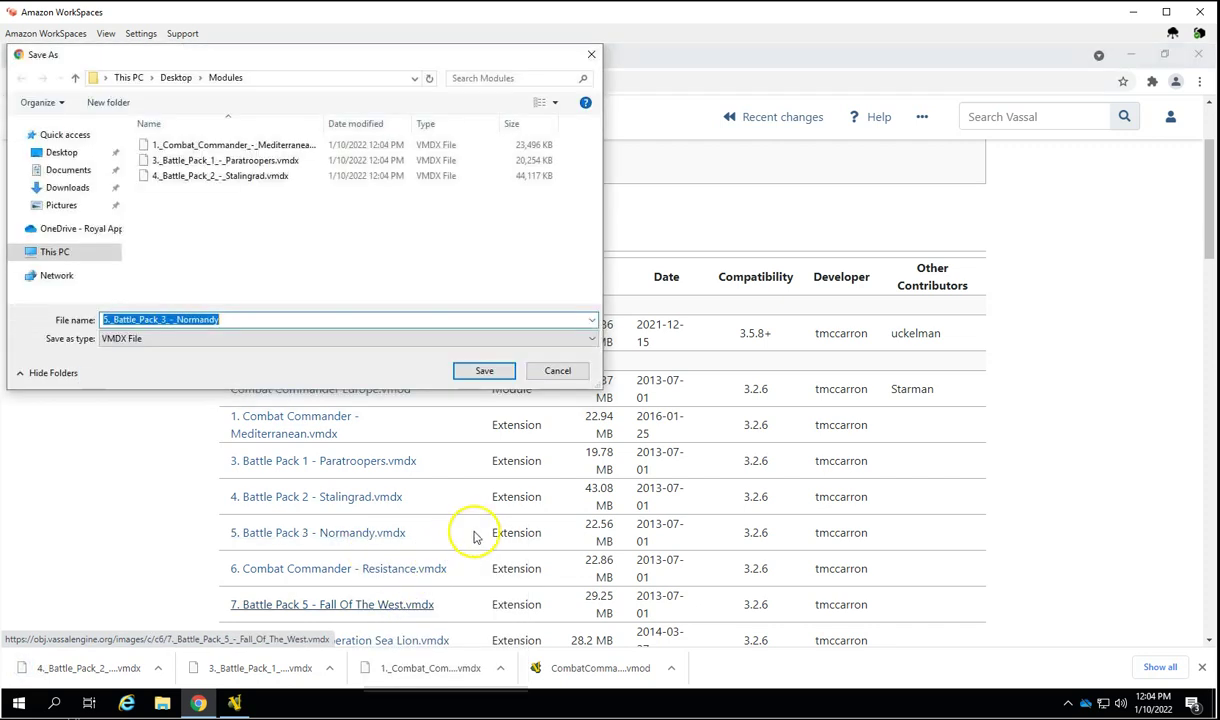
left_click(486, 371)
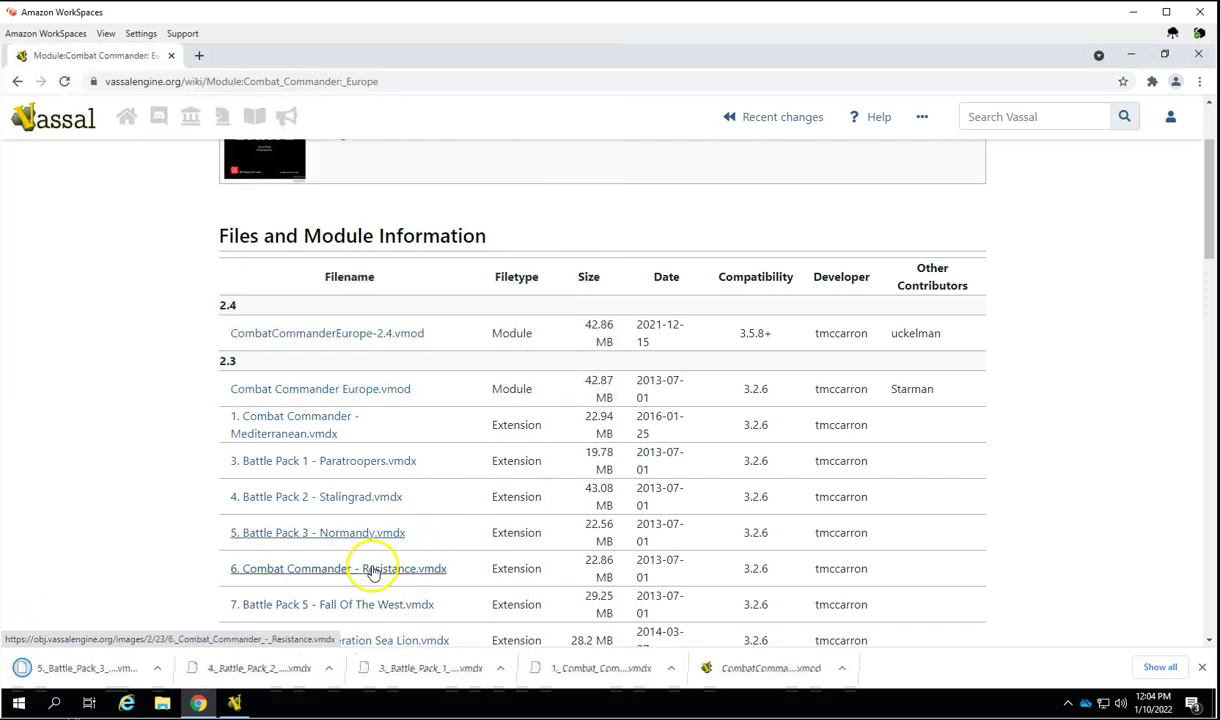
Step: Save the 6. Combat Commander - Resistance and 7. Battle Pack 5 - Fall Of The West extensions into the Modules folder
right_click(372, 566)
left_click(422, 490)
left_click(486, 372)
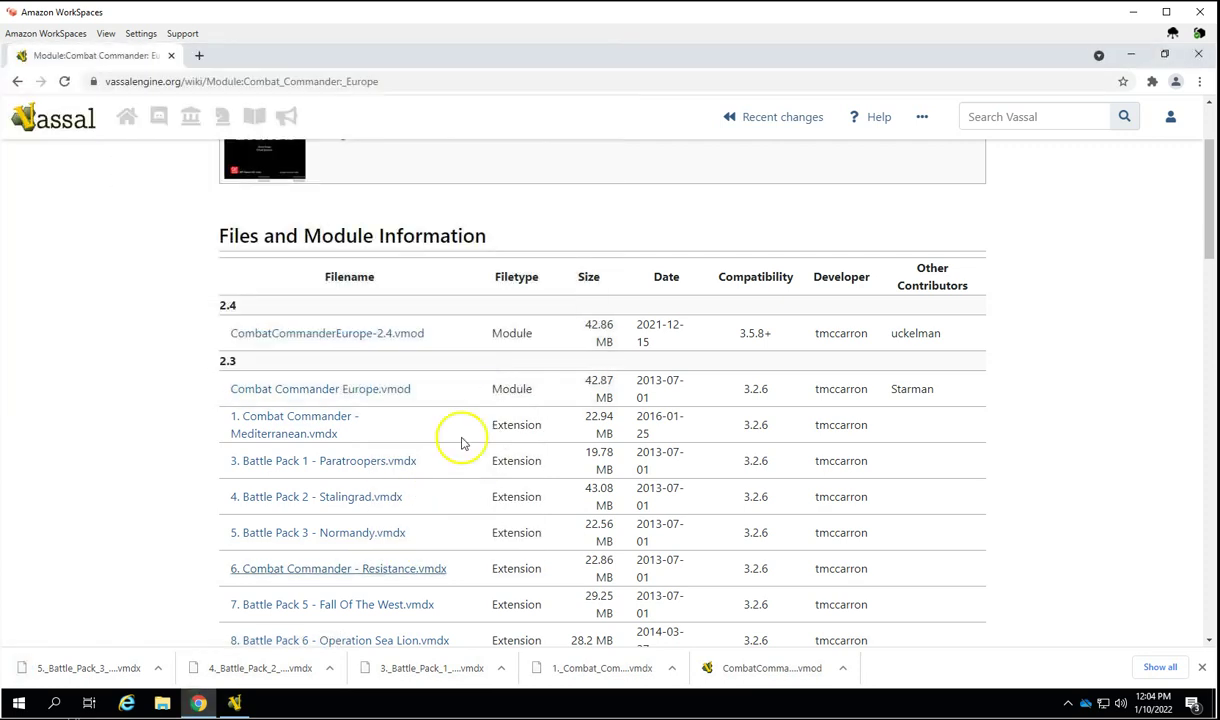
scroll(417, 517, "down", 3)
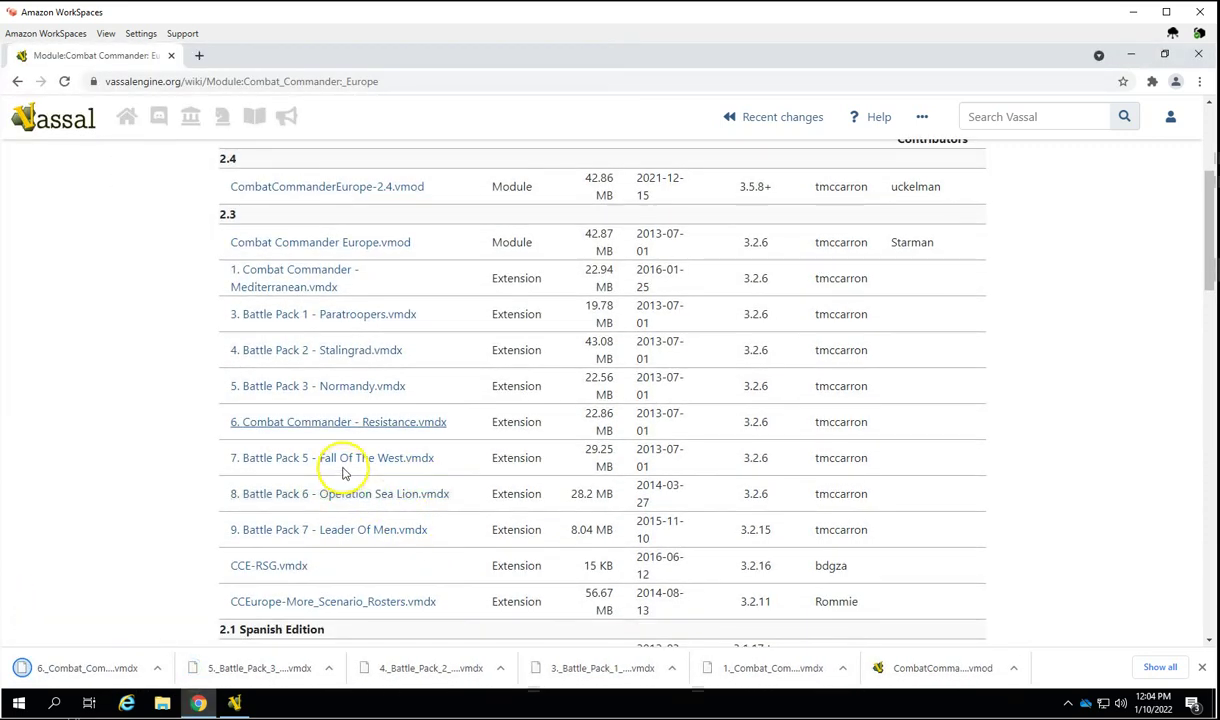
right_click(349, 458)
left_click(381, 529)
left_click(493, 375)
Step: Save the 8. Battle Pack 6 - Operation Sea Lion and 9. Battle Pack 7 - Leader Of Men extensions into the Modules folder
right_click(362, 500)
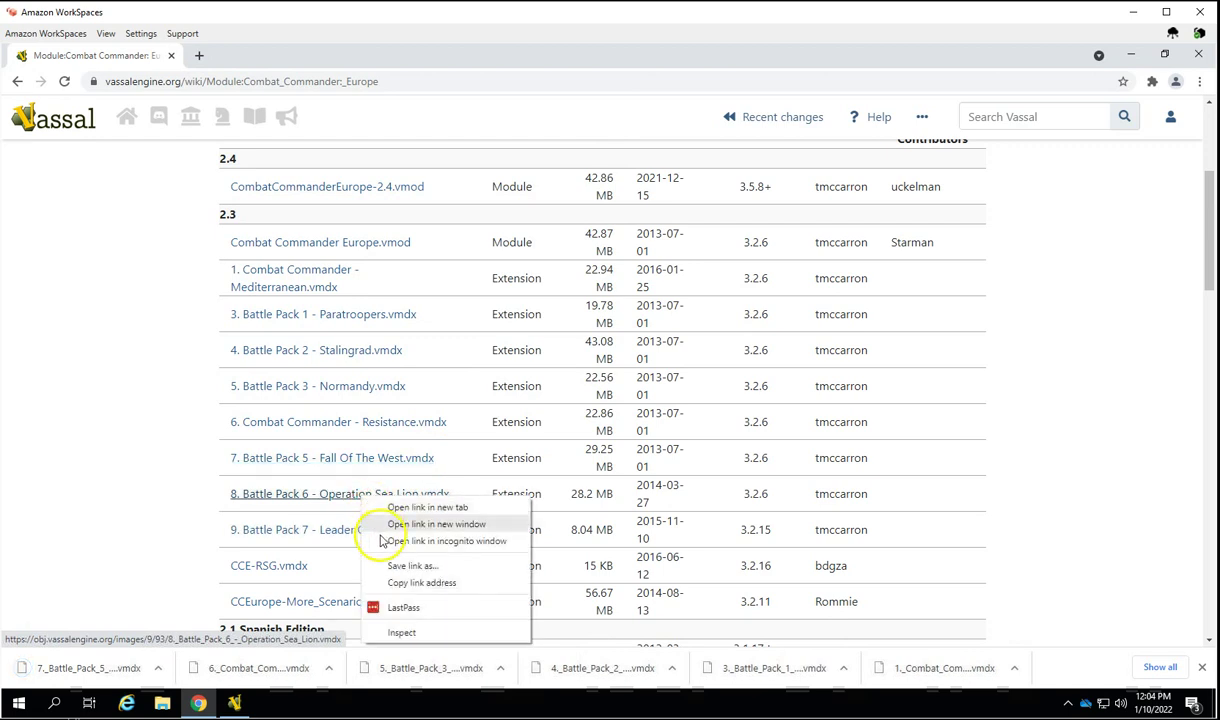
left_click(397, 566)
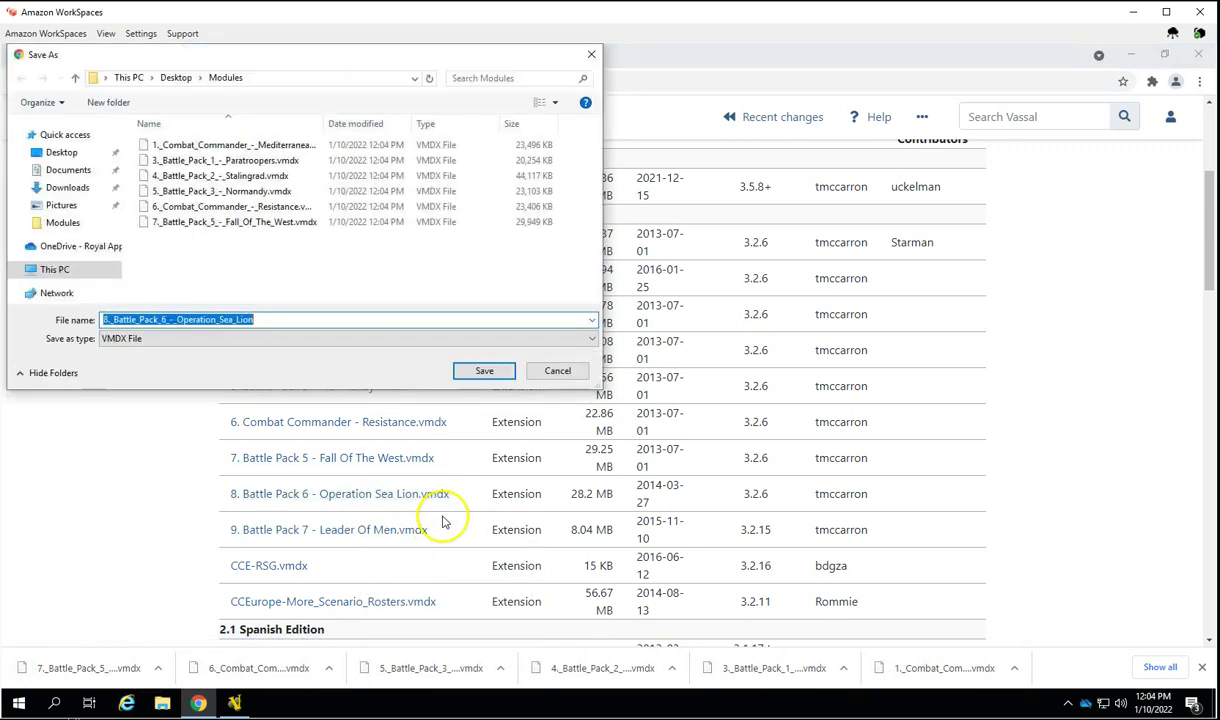
left_click(484, 370)
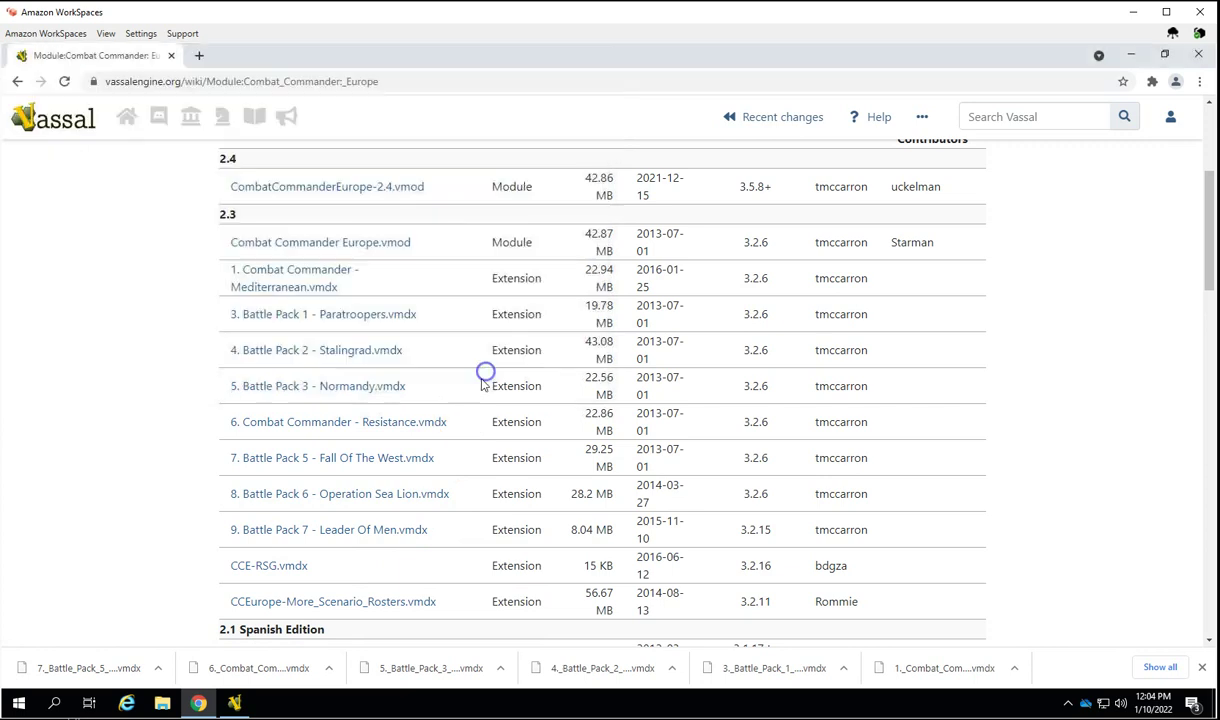
right_click(365, 530)
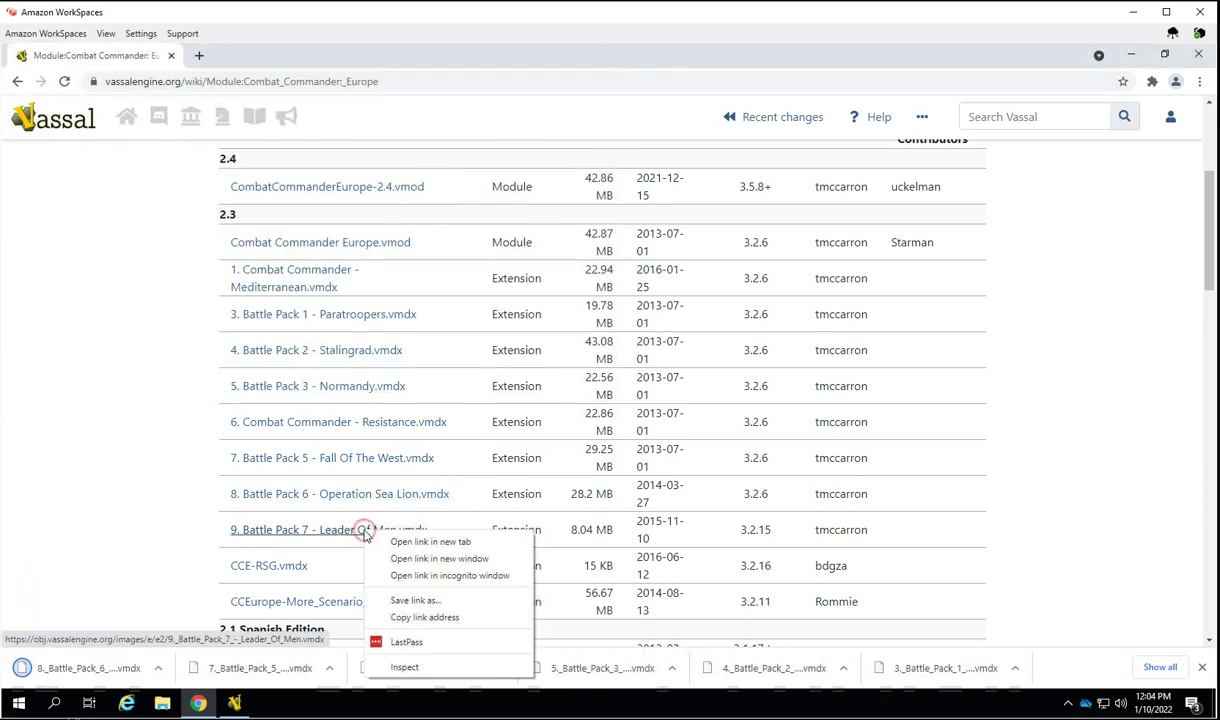
left_click(403, 599)
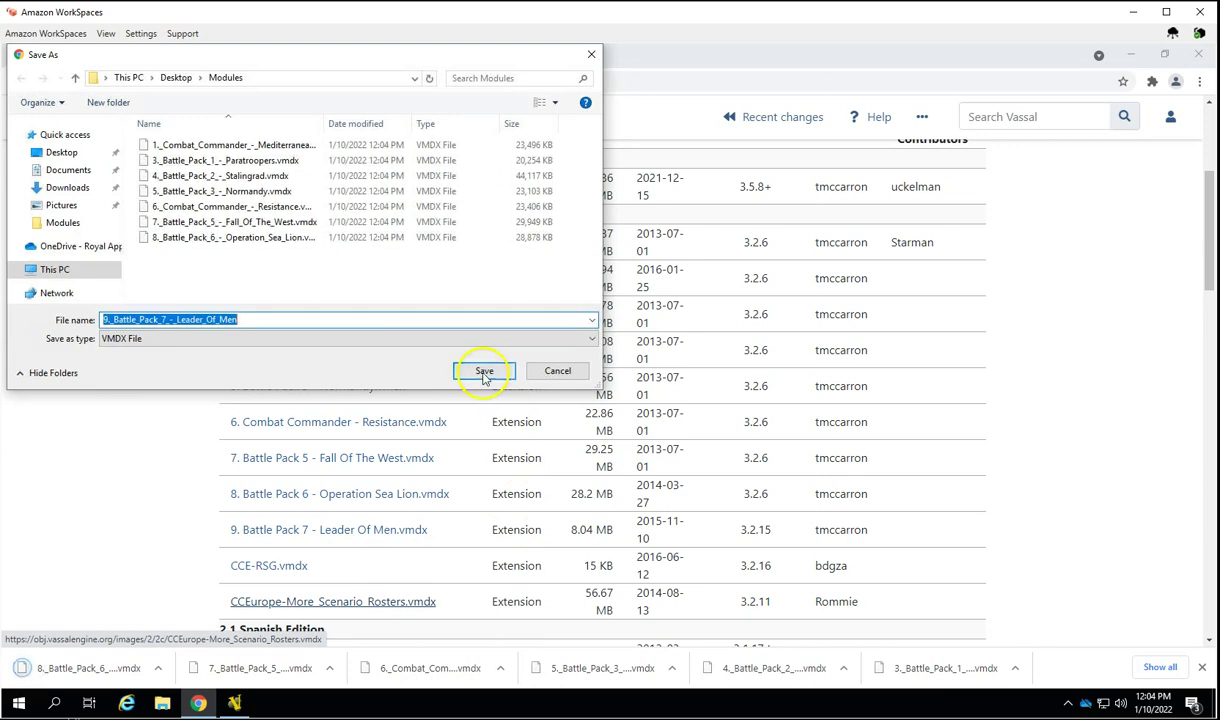
left_click(482, 370)
scroll(403, 342, "up", 3)
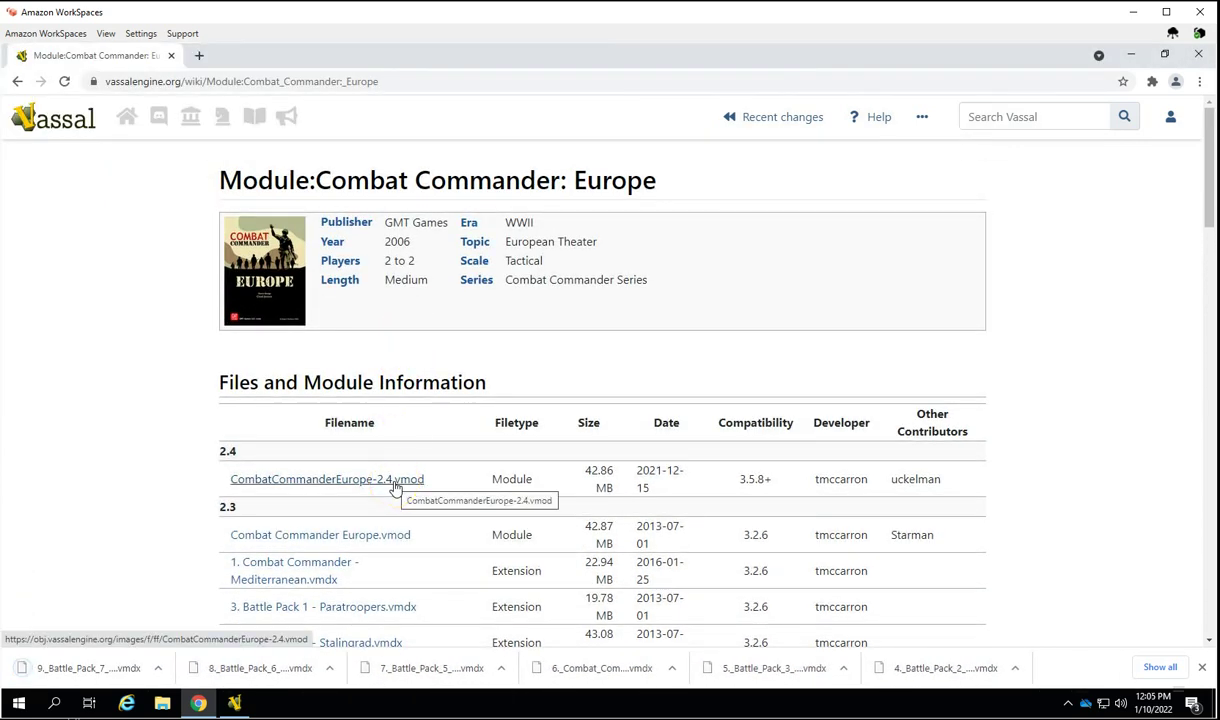
scroll(395, 487, "down", 1)
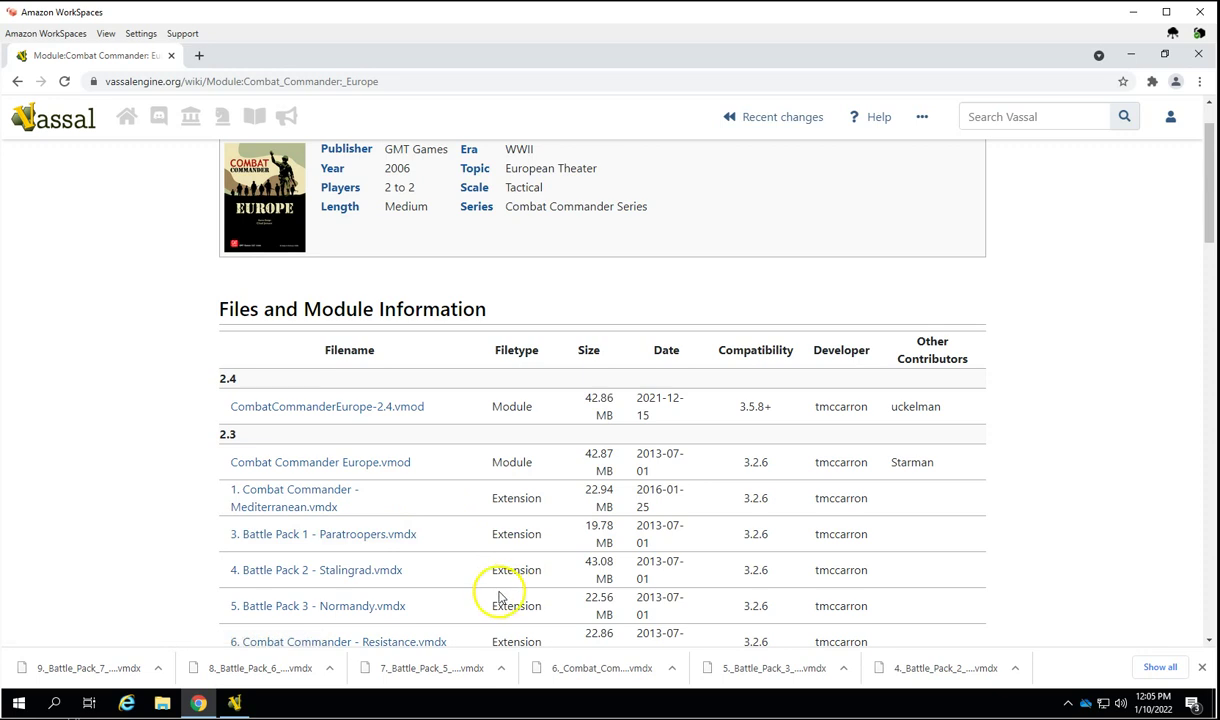
scroll(500, 598, "down", 3)
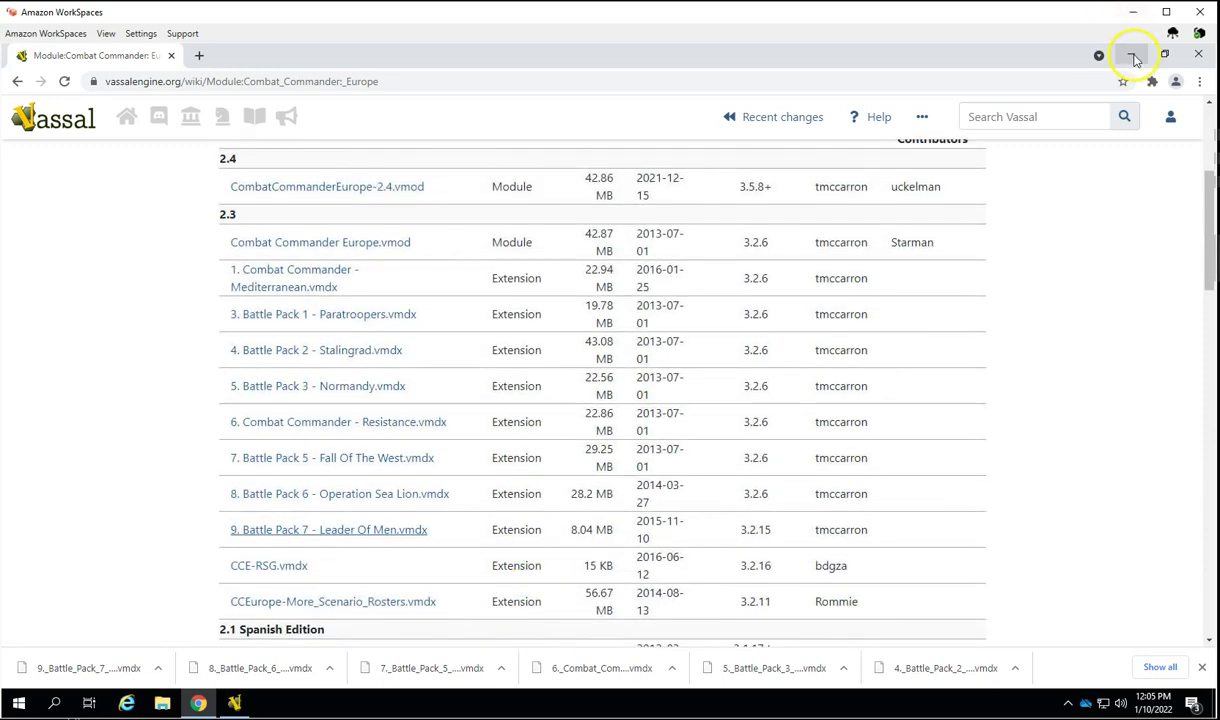
Step: Minimize Chrome to return to VASSAL and open the CombatCommanderEurope-2.4 module from the Desktop's Modules folder
left_click(1132, 55)
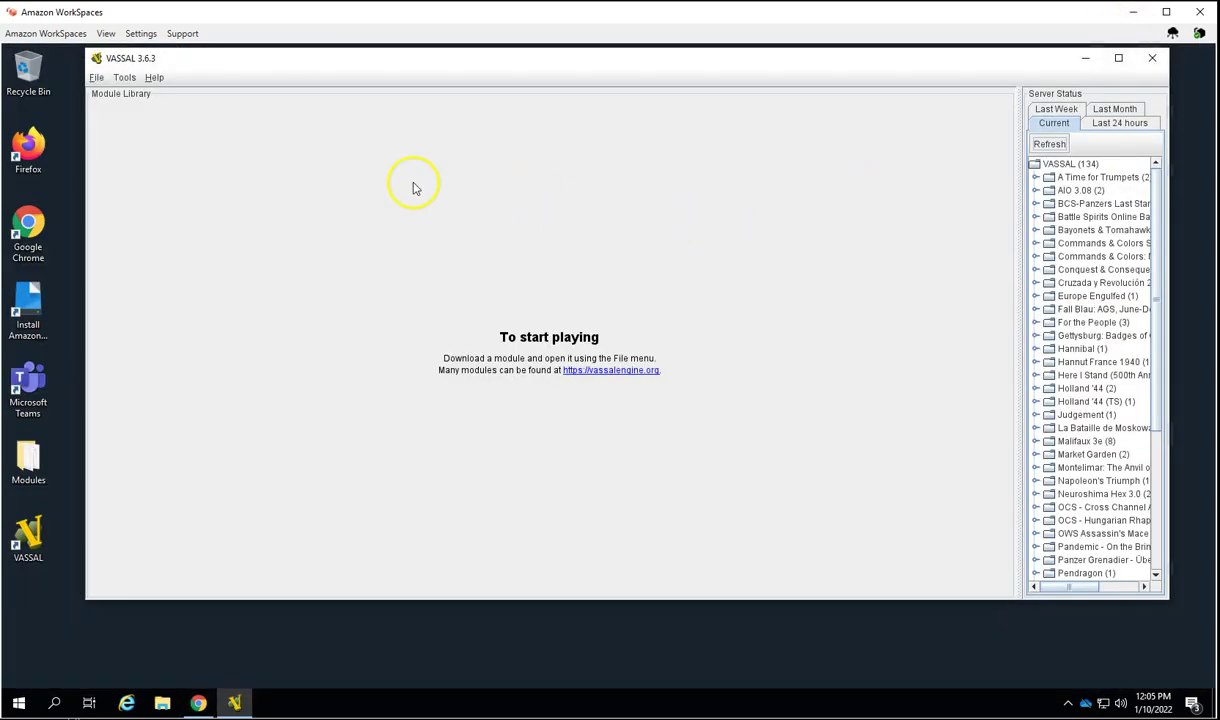
left_click(97, 78)
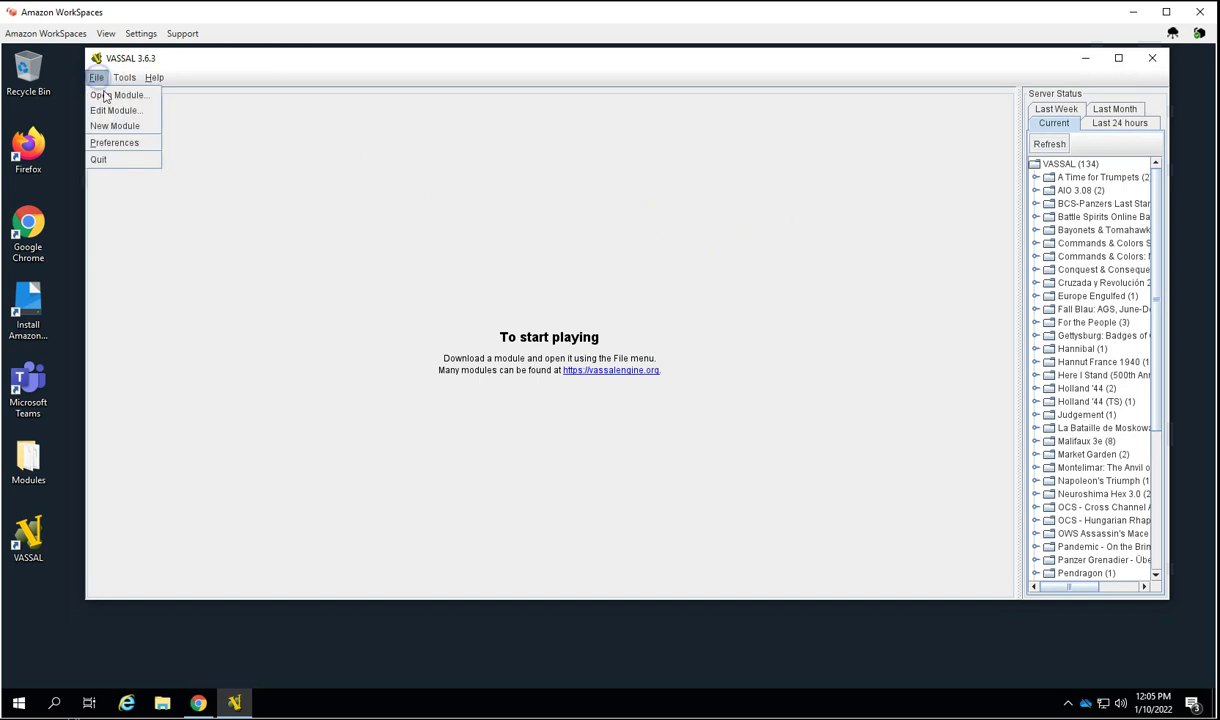
left_click(105, 96)
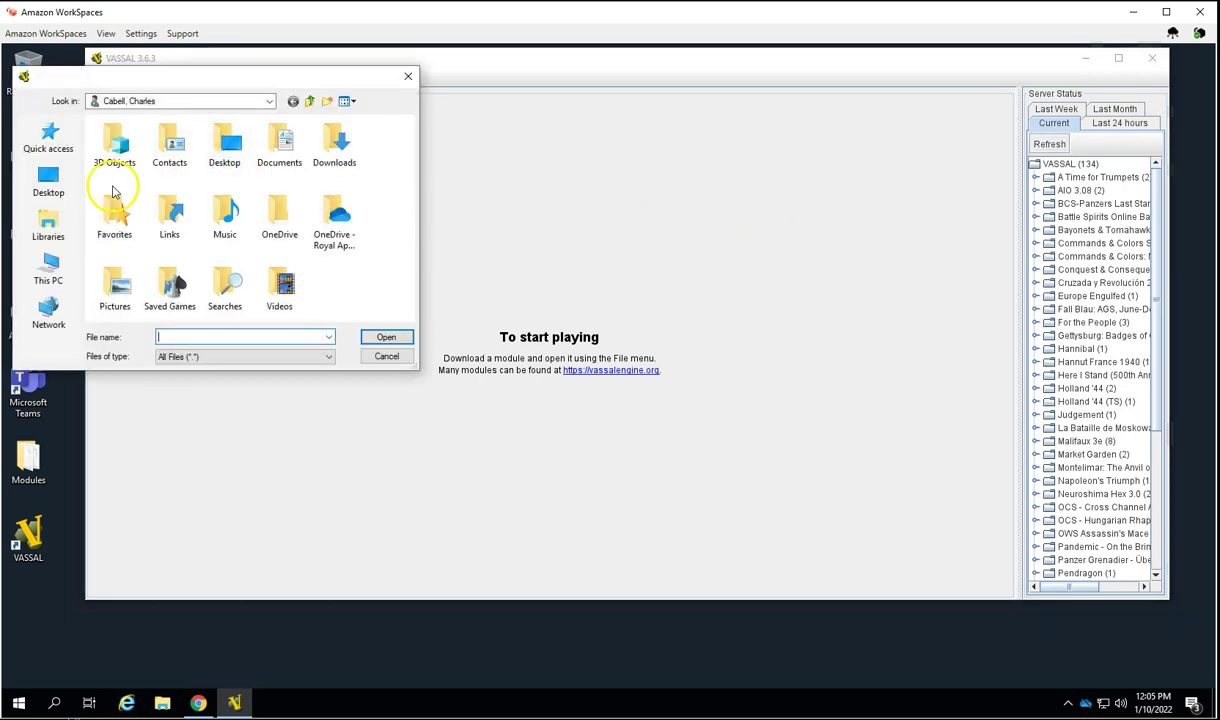
left_click(48, 180)
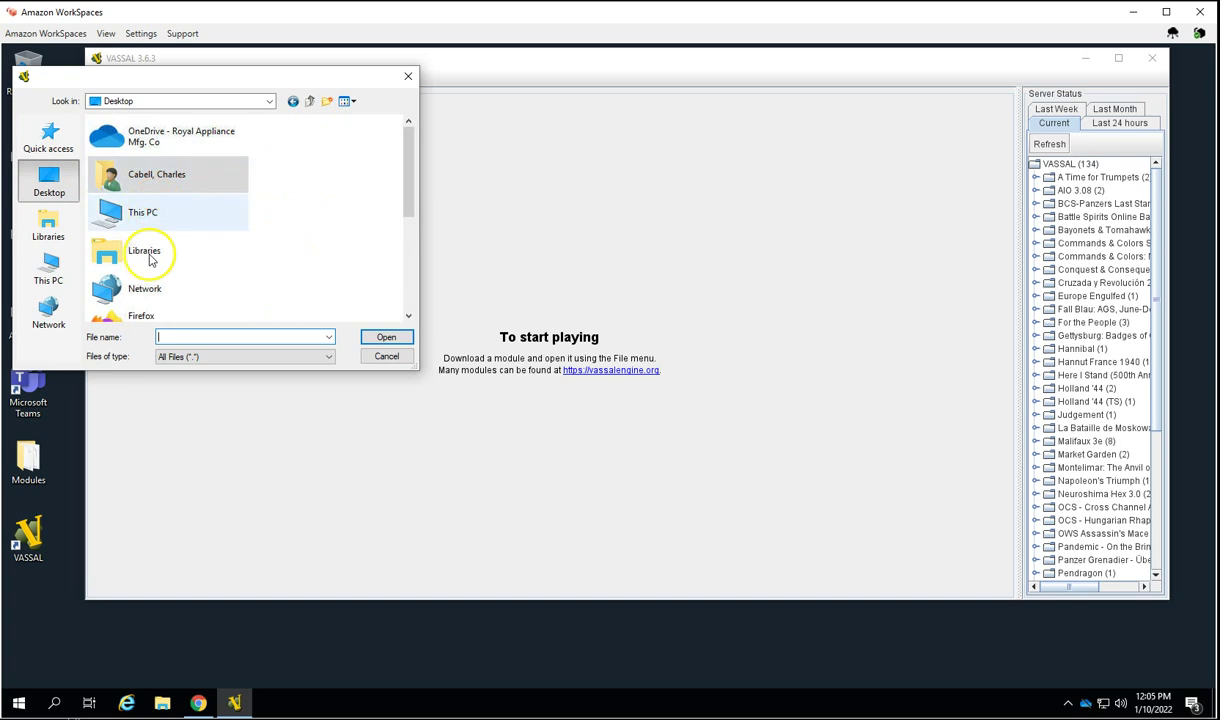
scroll(150, 286, "down", 3)
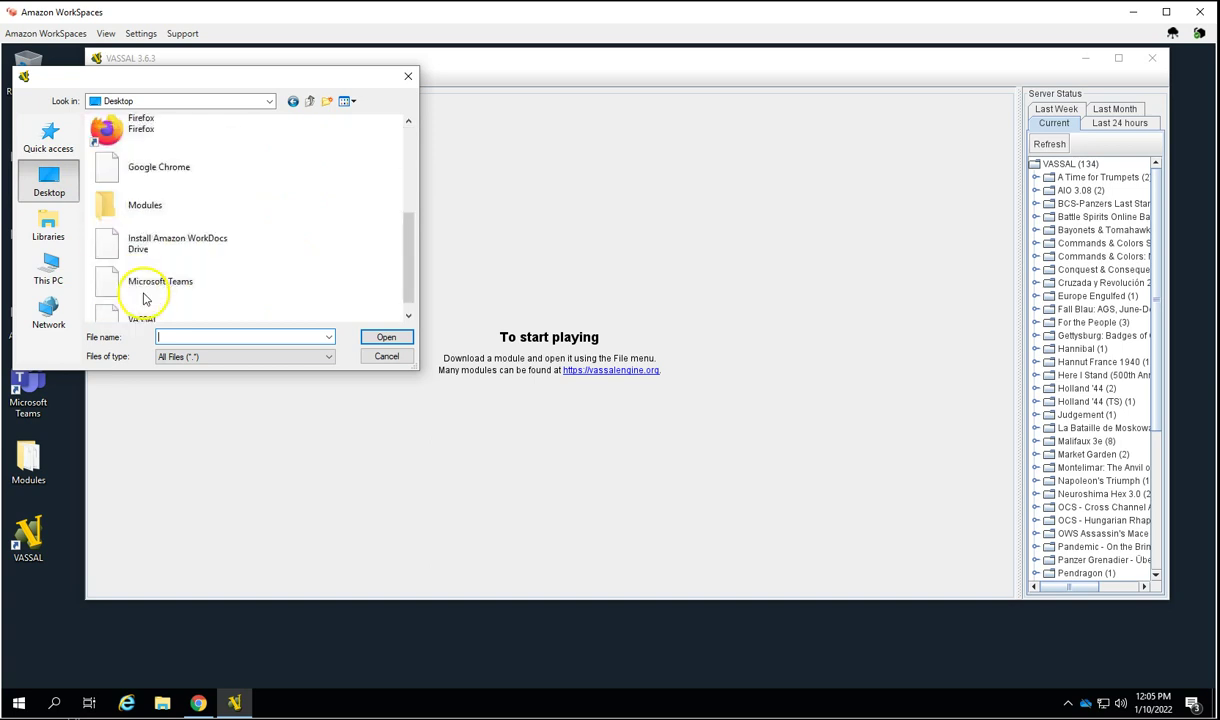
double_click(145, 200)
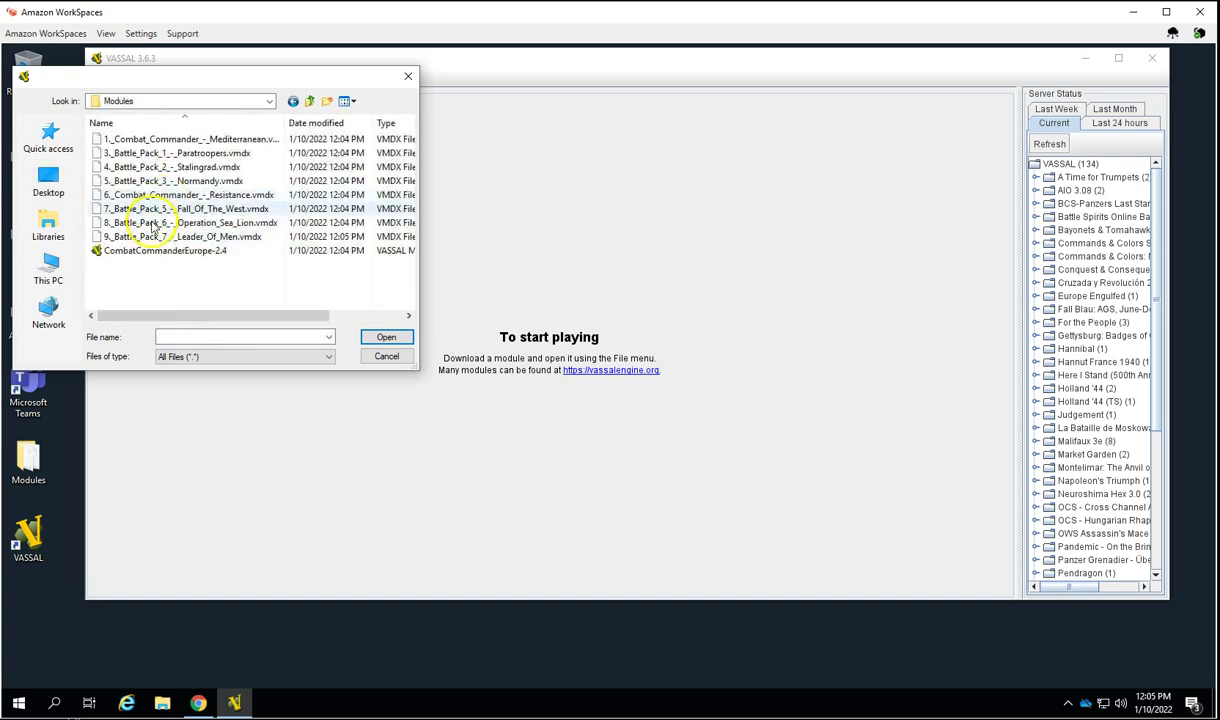
left_click(150, 251)
left_click(388, 337)
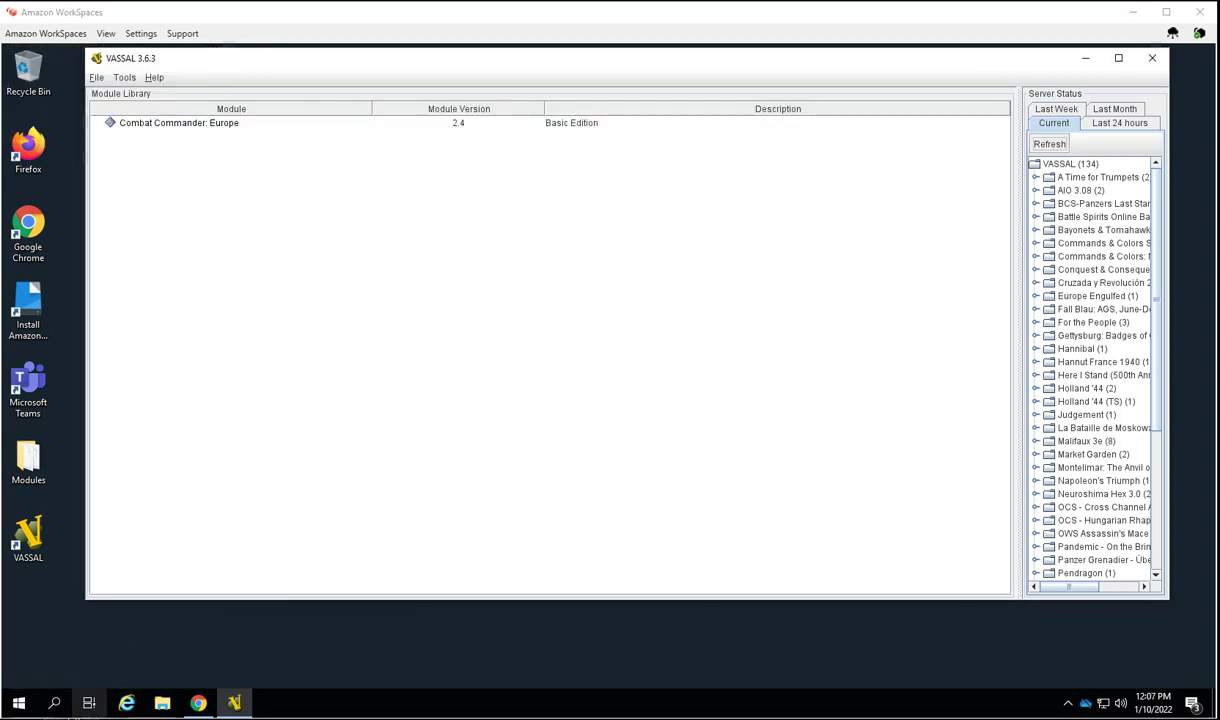
left_click(237, 703)
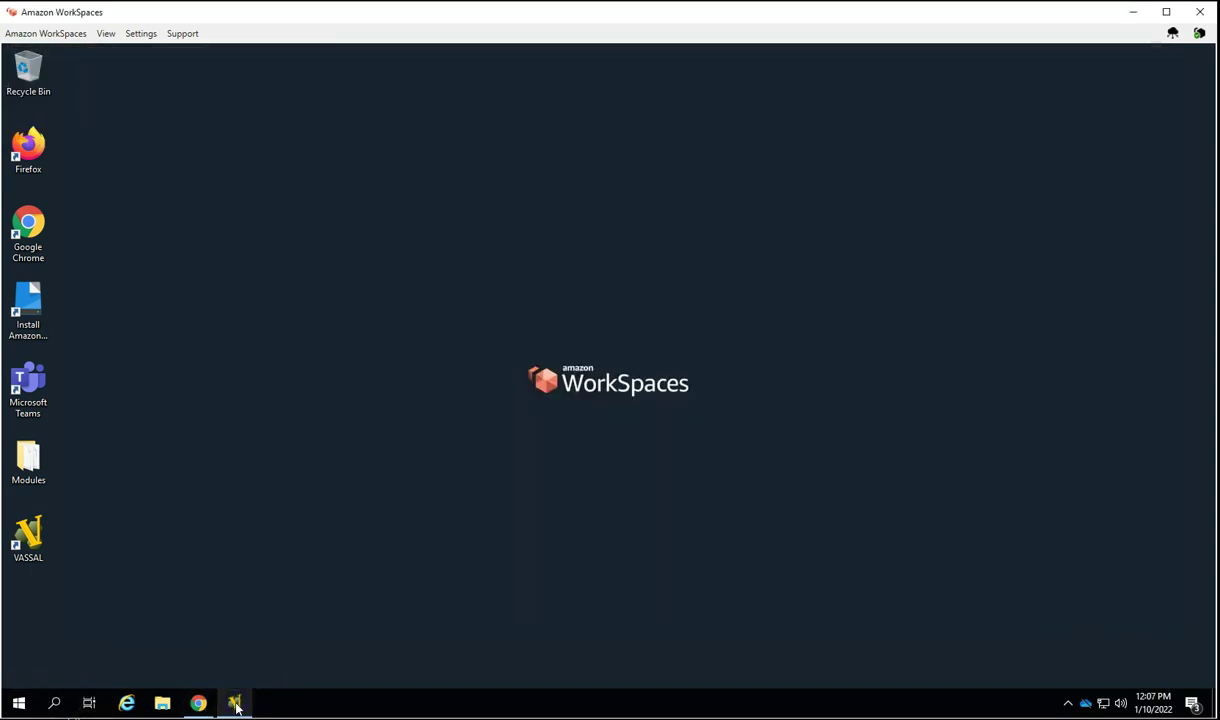
left_click(237, 703)
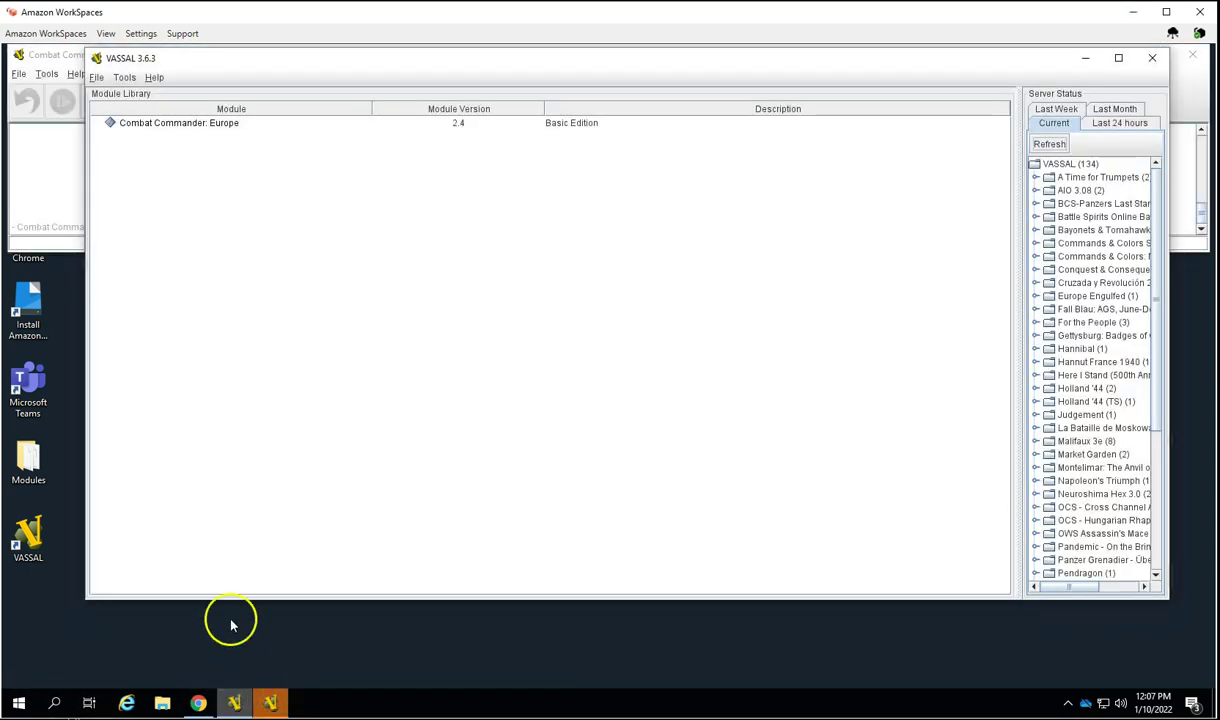
Step: Bring the Combat Commander: Europe window forward and choose to look for a game online in the Welcome wizard
left_click(31, 136)
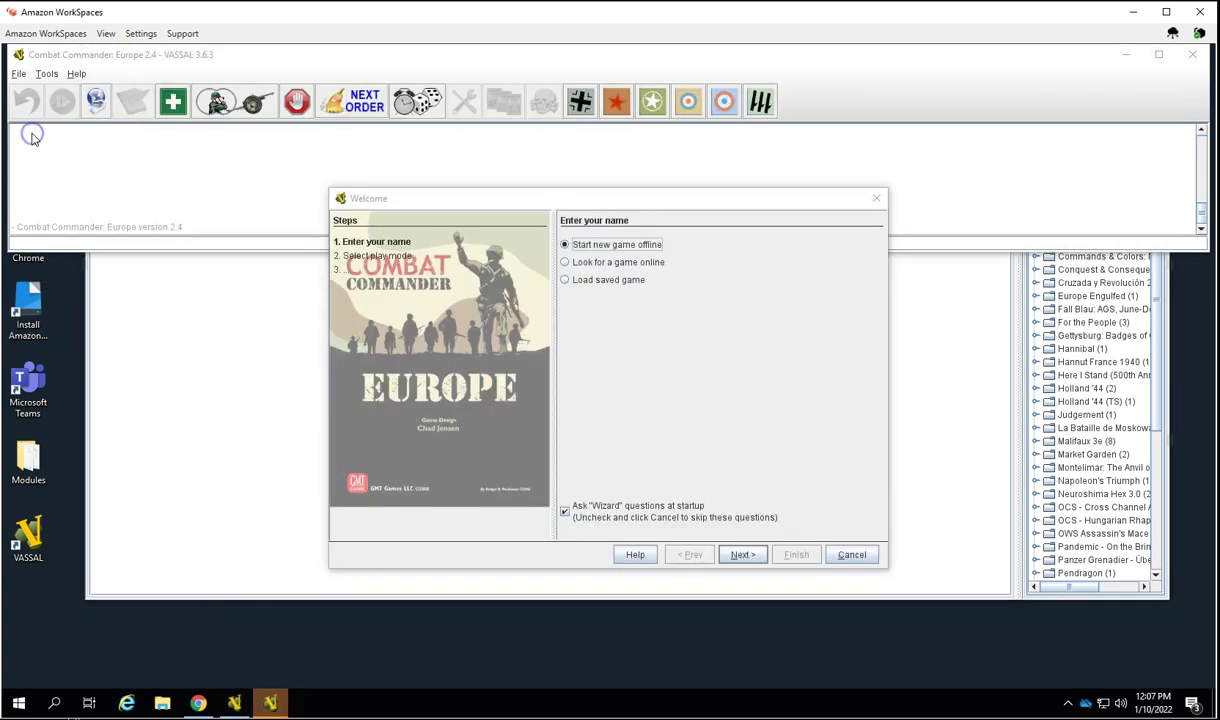
left_click(636, 266)
left_click(634, 250)
left_click(630, 264)
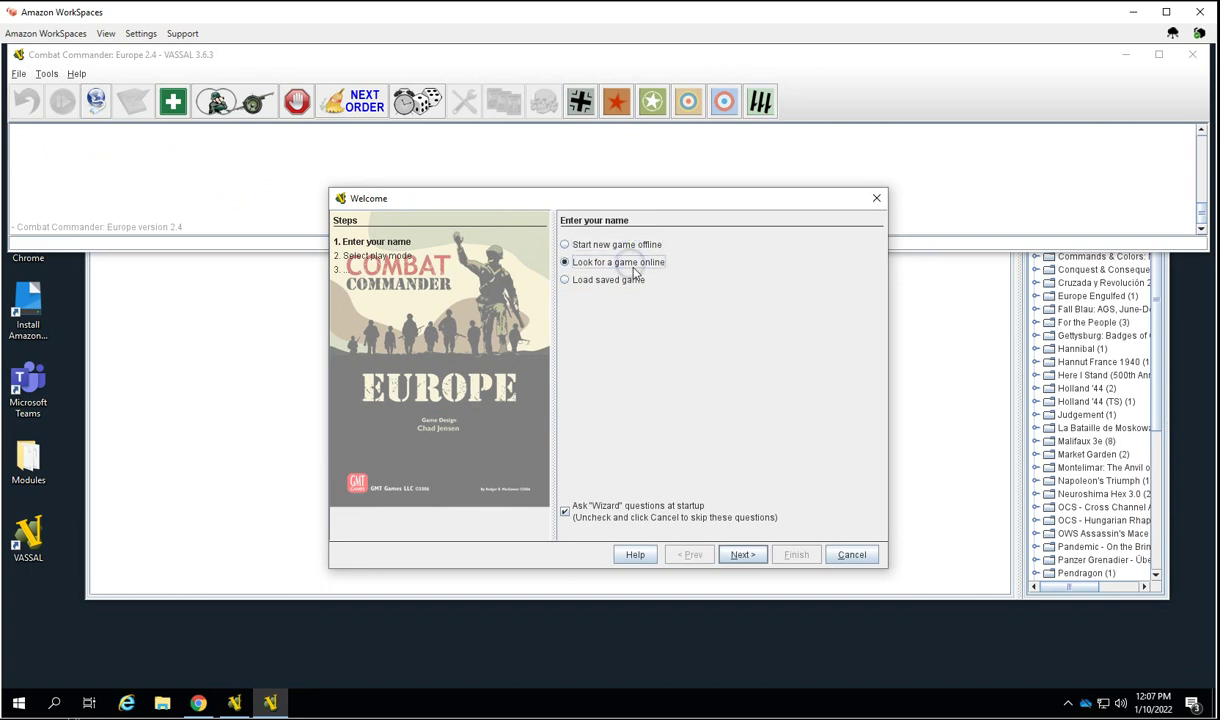
left_click(741, 555)
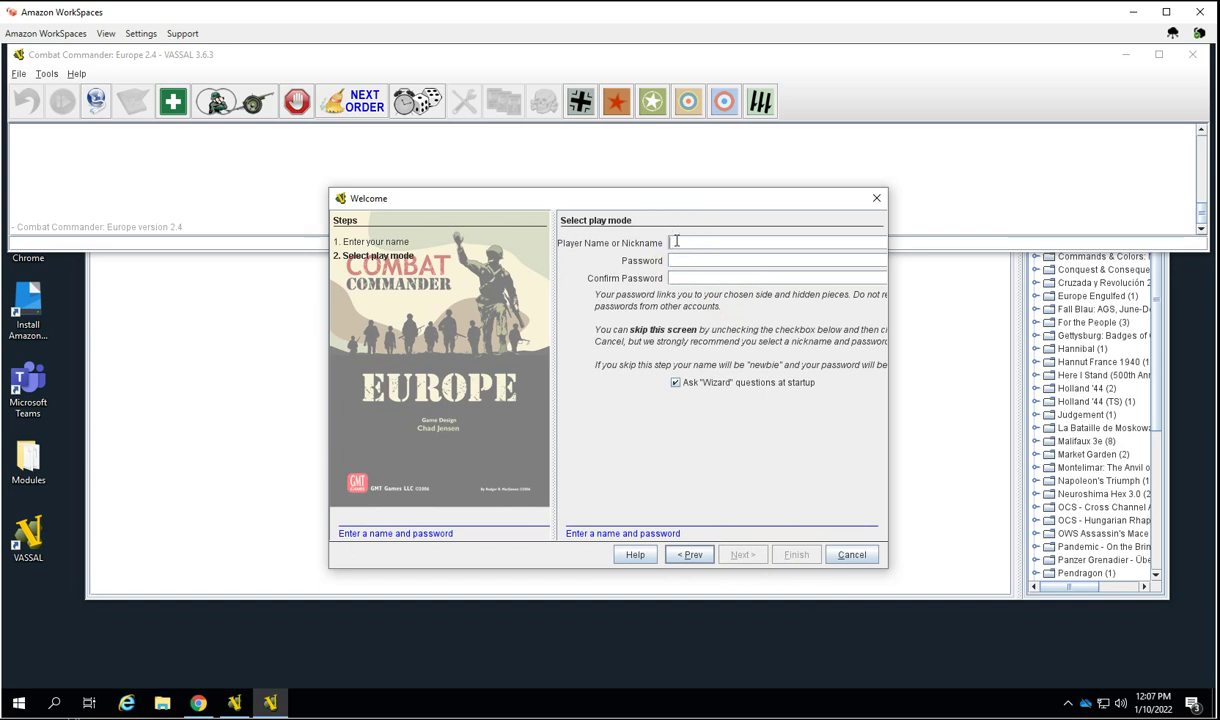
Step: Enter the player name and password, confirm the password, and finish the wizard
type("Charles")
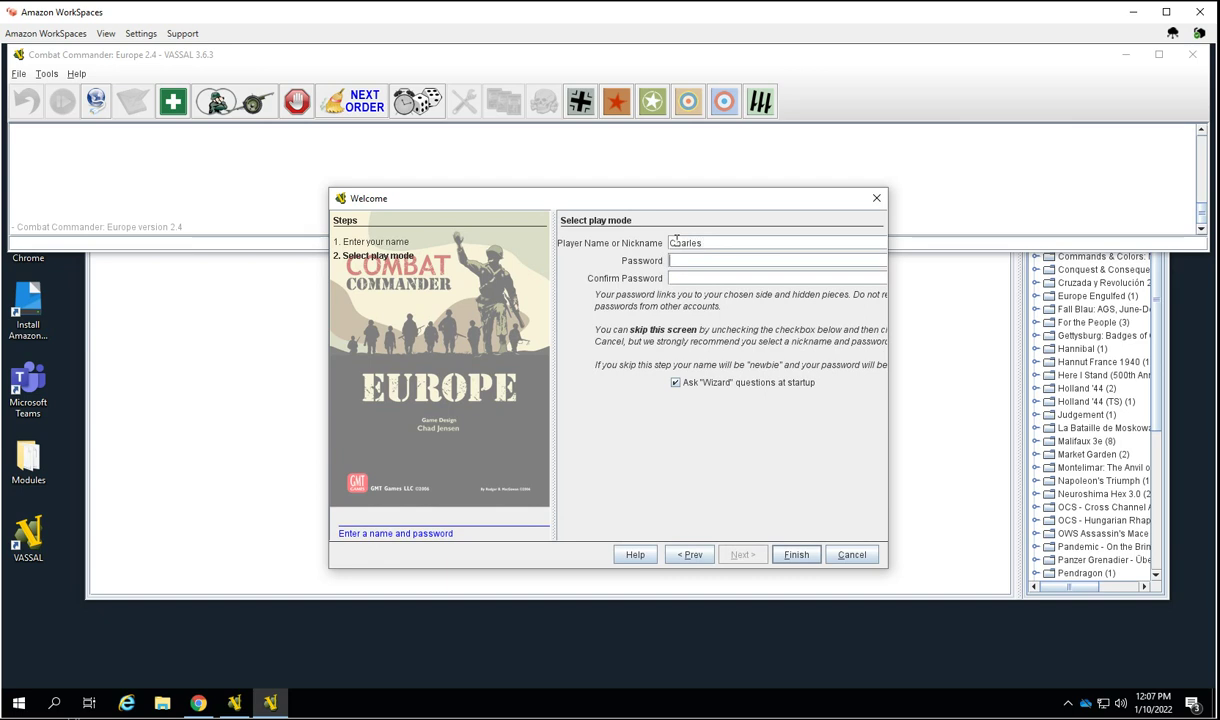
type("•••")
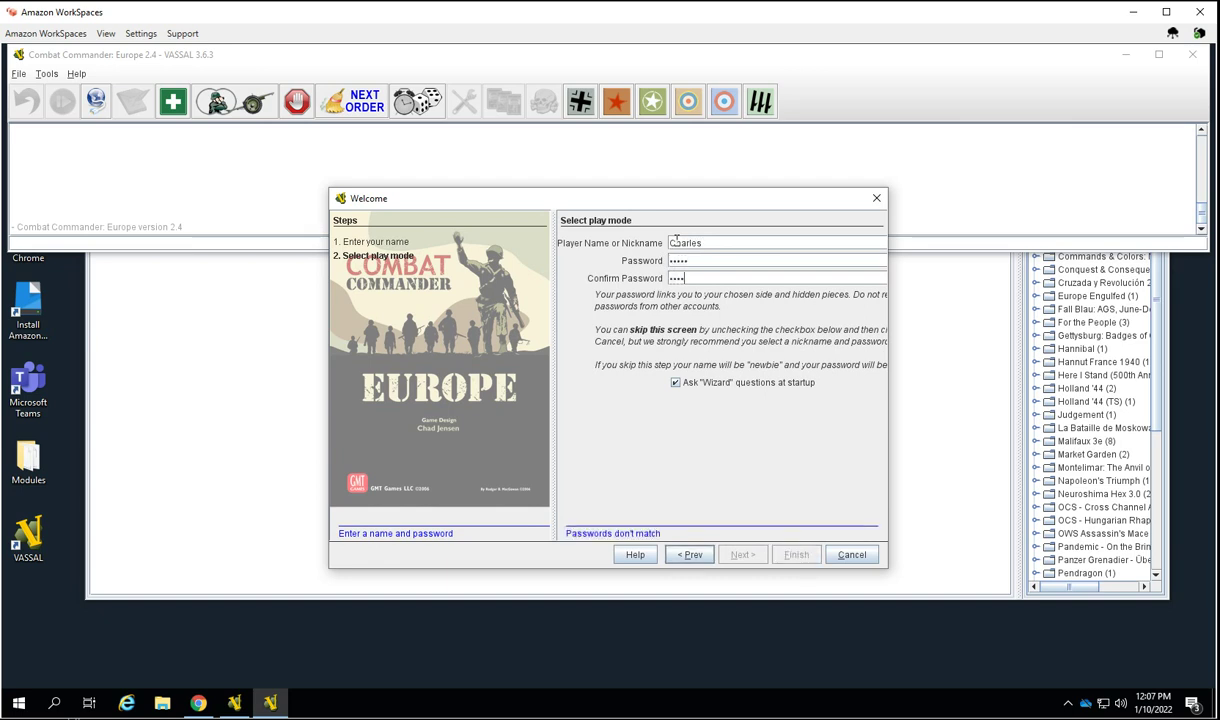
type("•")
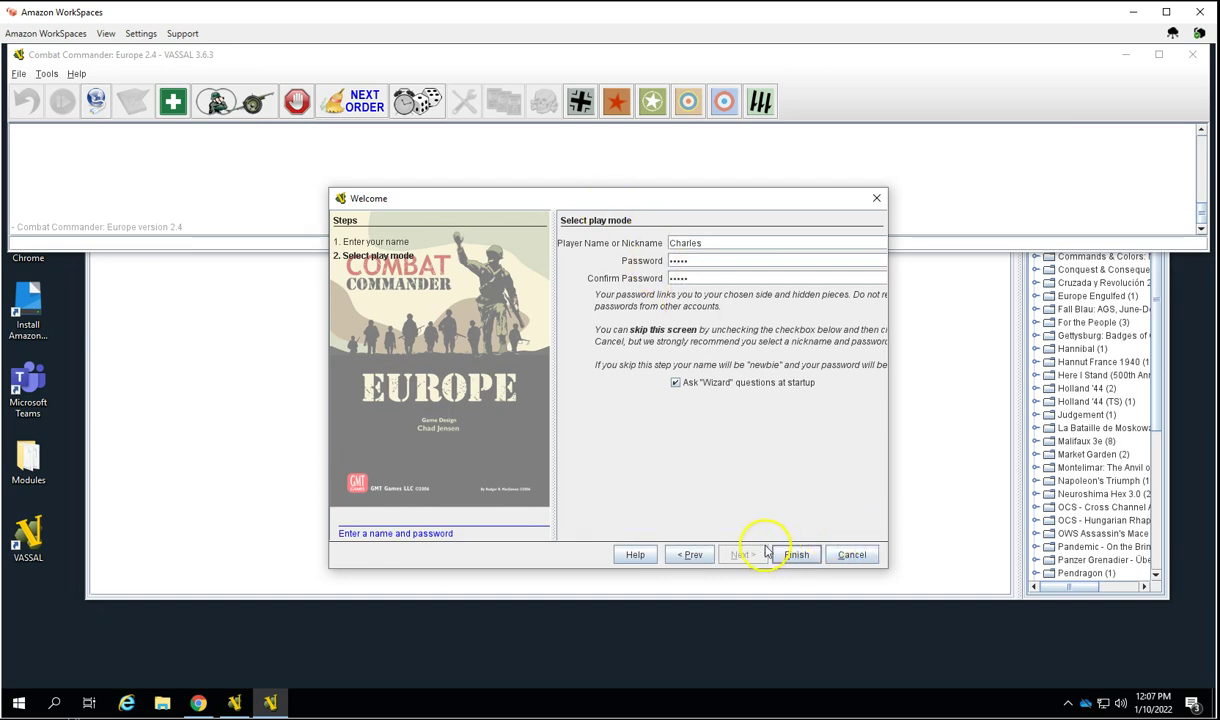
left_click(787, 560)
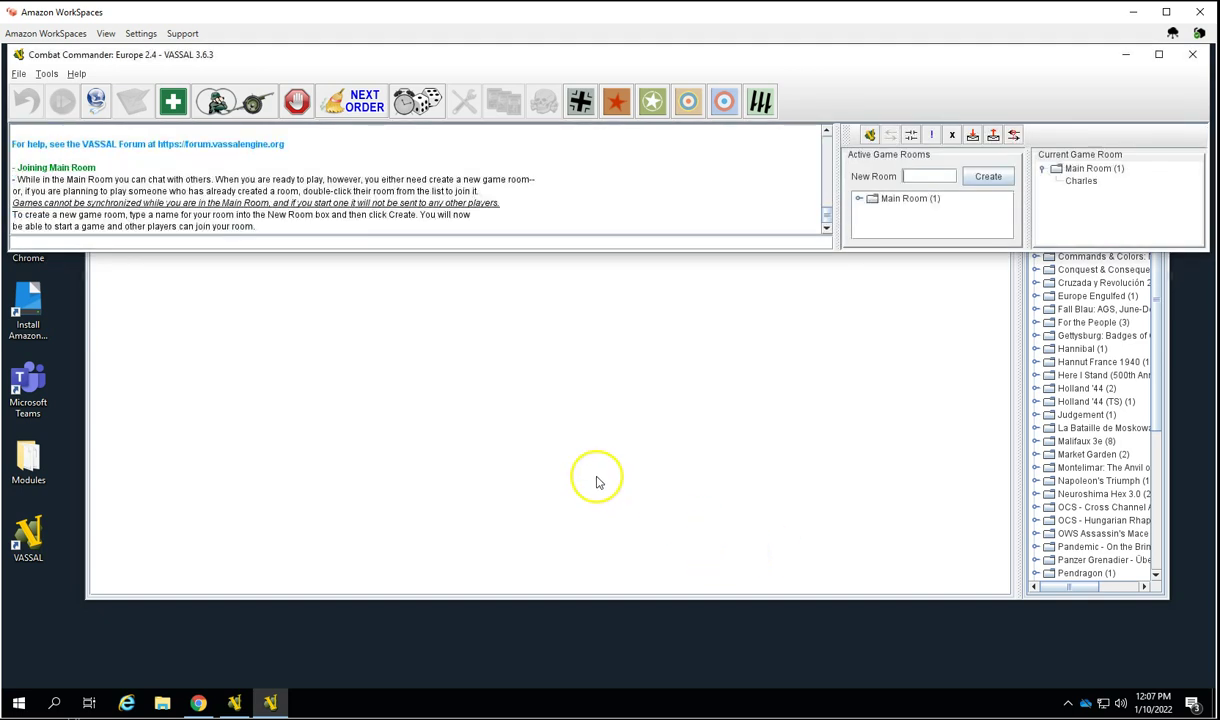
Step: Close the module window and add the 1._Combat_Commander_-_Mediterranean.vmdx extension to Combat Commander: Europe in the Module Library
left_click(1192, 54)
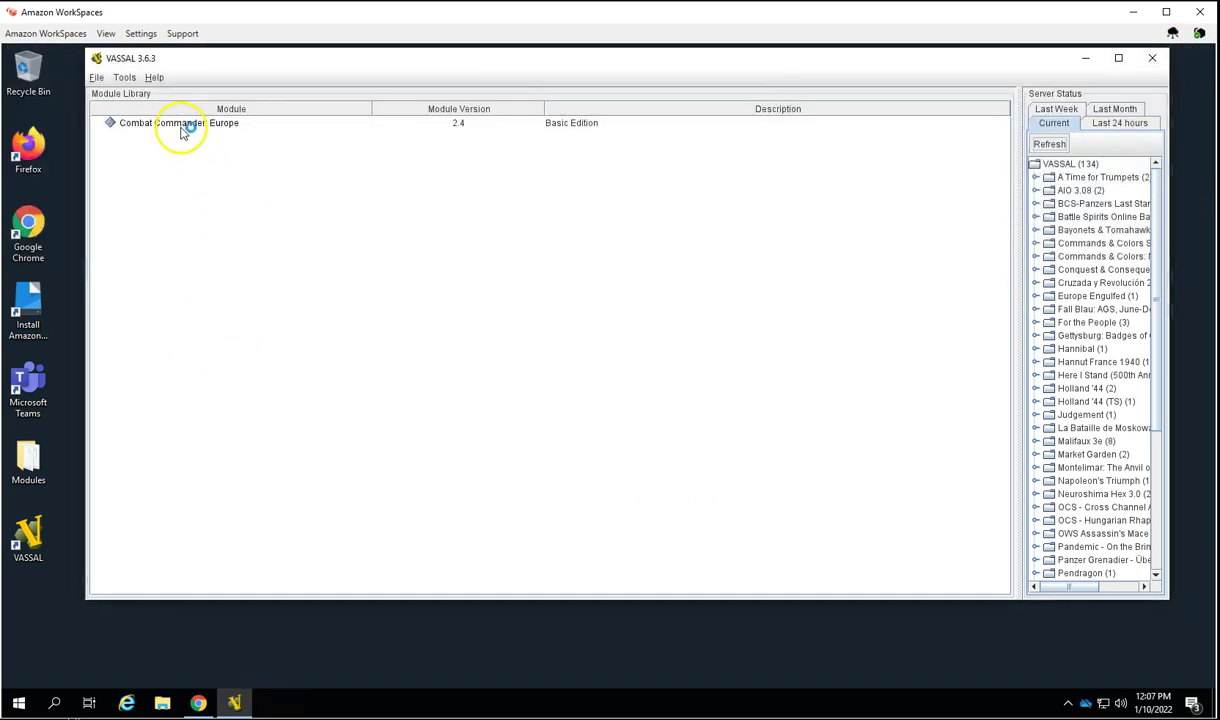
left_click(182, 125)
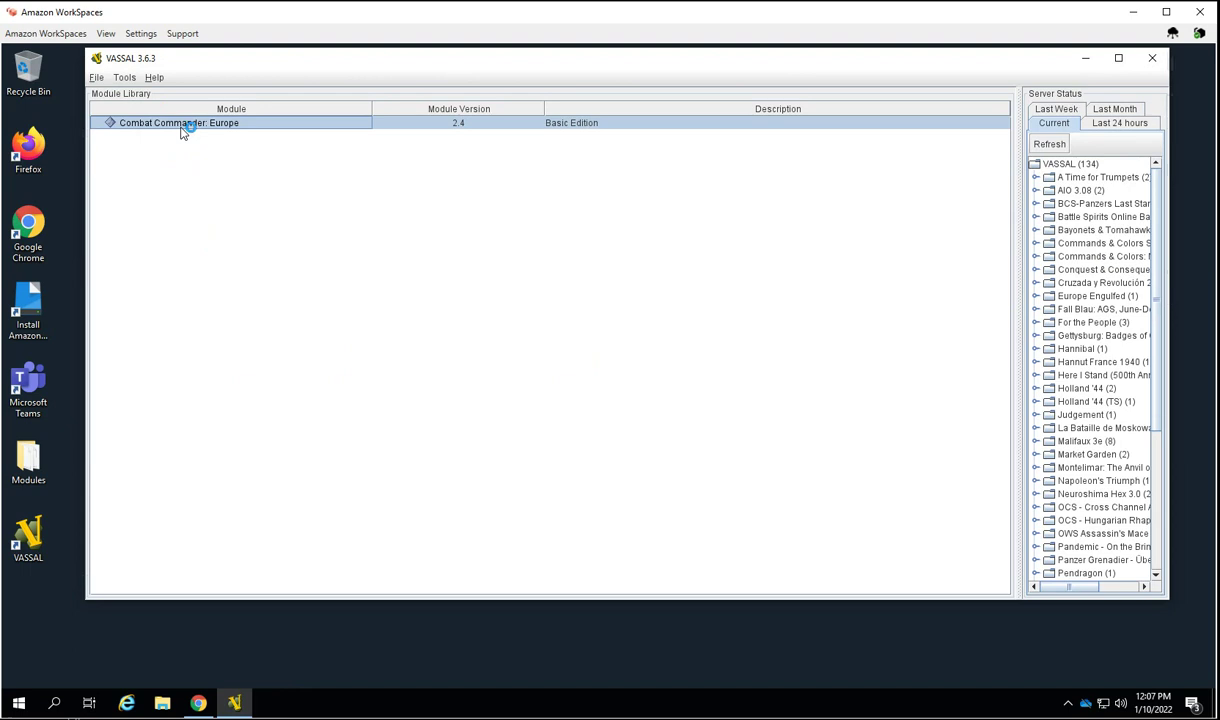
left_click(186, 127)
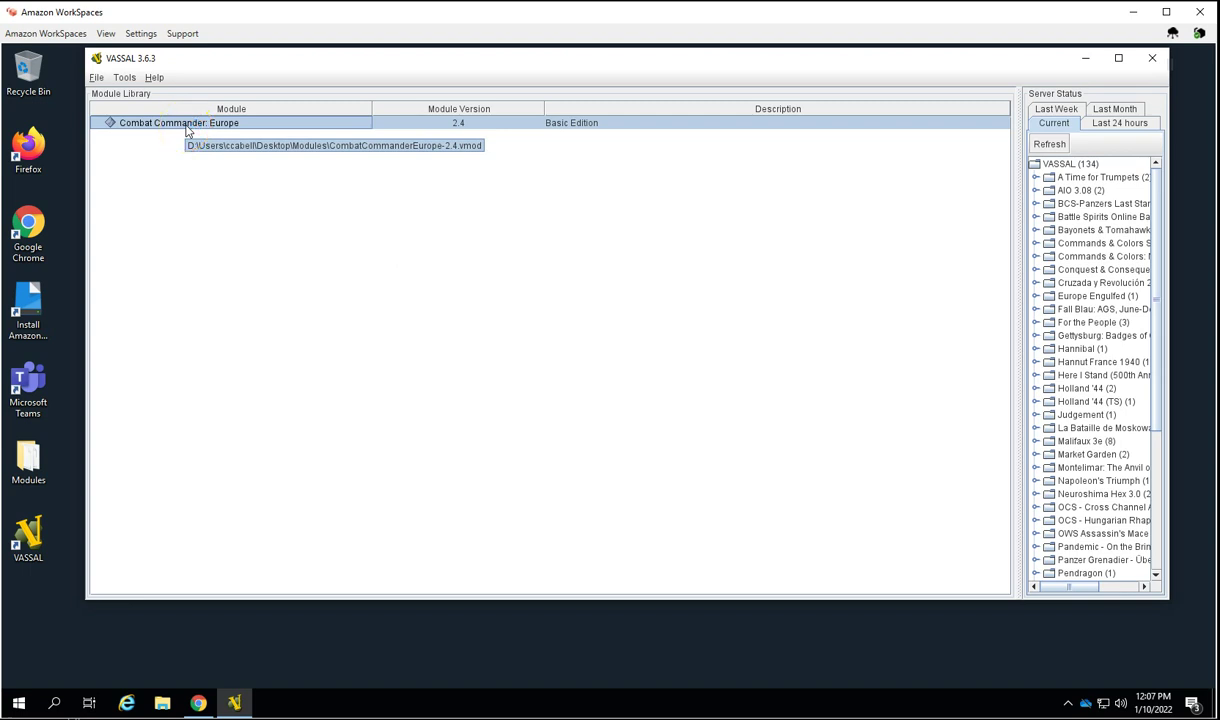
right_click(186, 128)
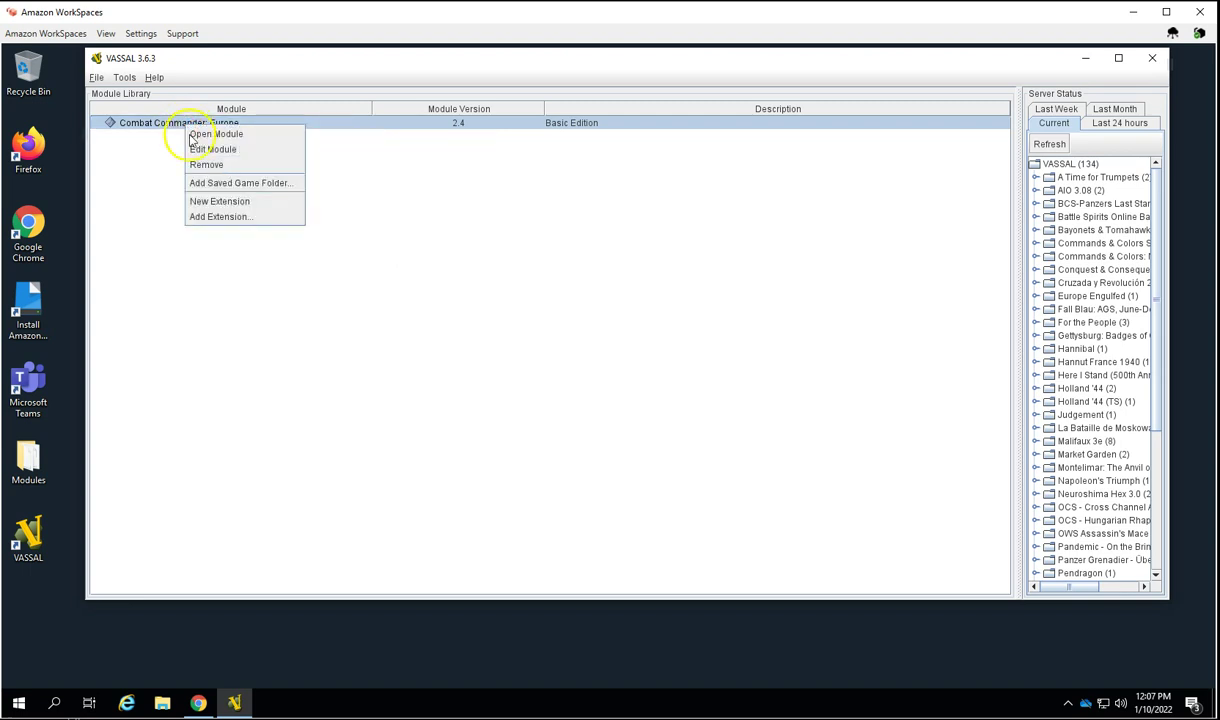
left_click(205, 219)
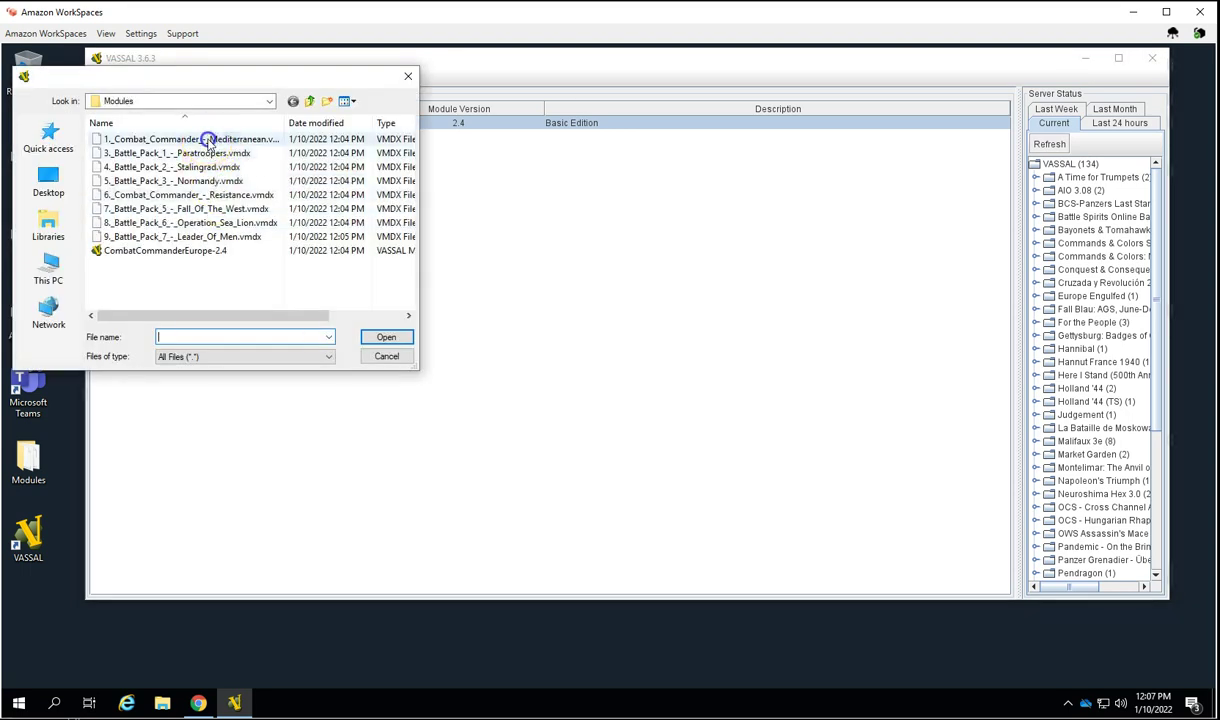
left_click(208, 139)
left_click(383, 338)
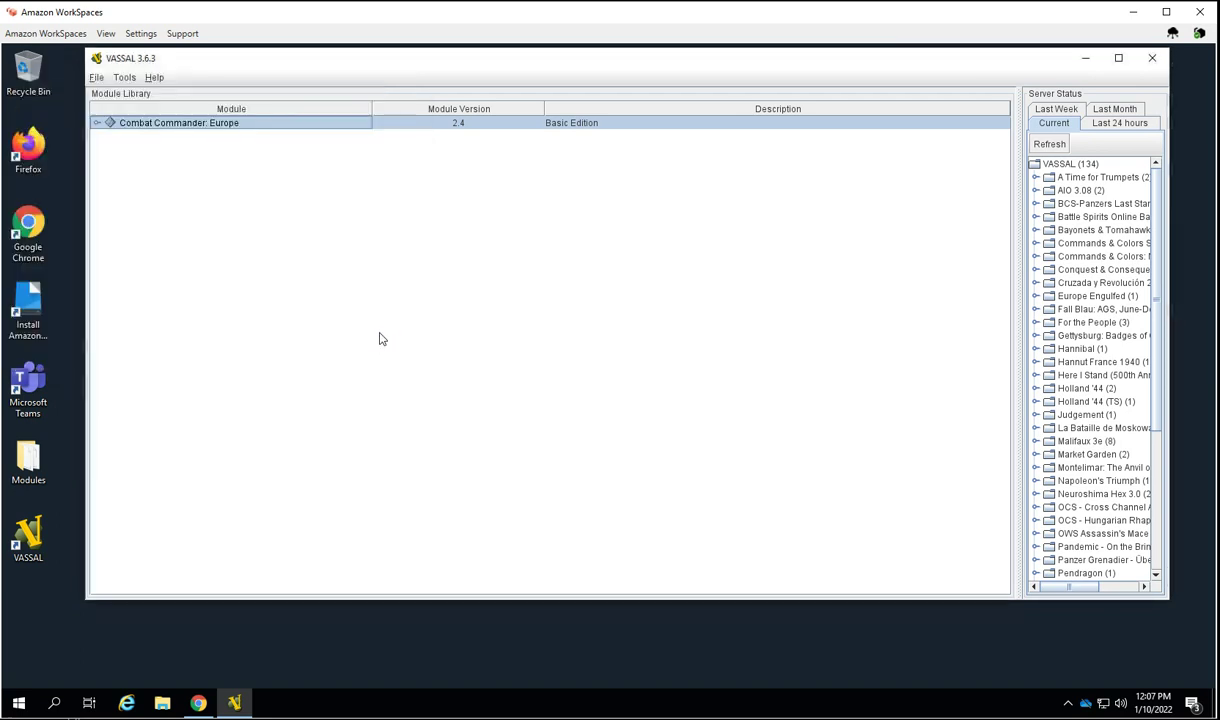
Step: Open the Desktop's Modules folder and look inside its CombatCommanderEurope-2.4_ext subfolder
left_click(30, 463)
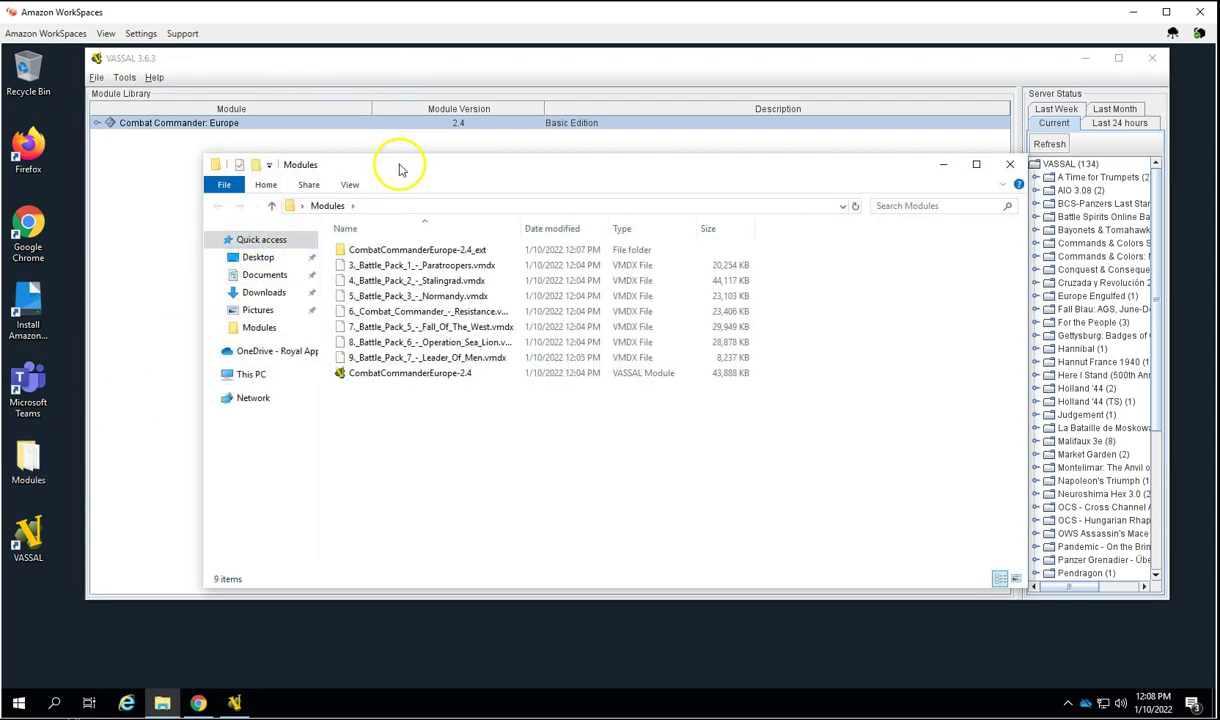
left_click_drag(400, 168, 292, 360)
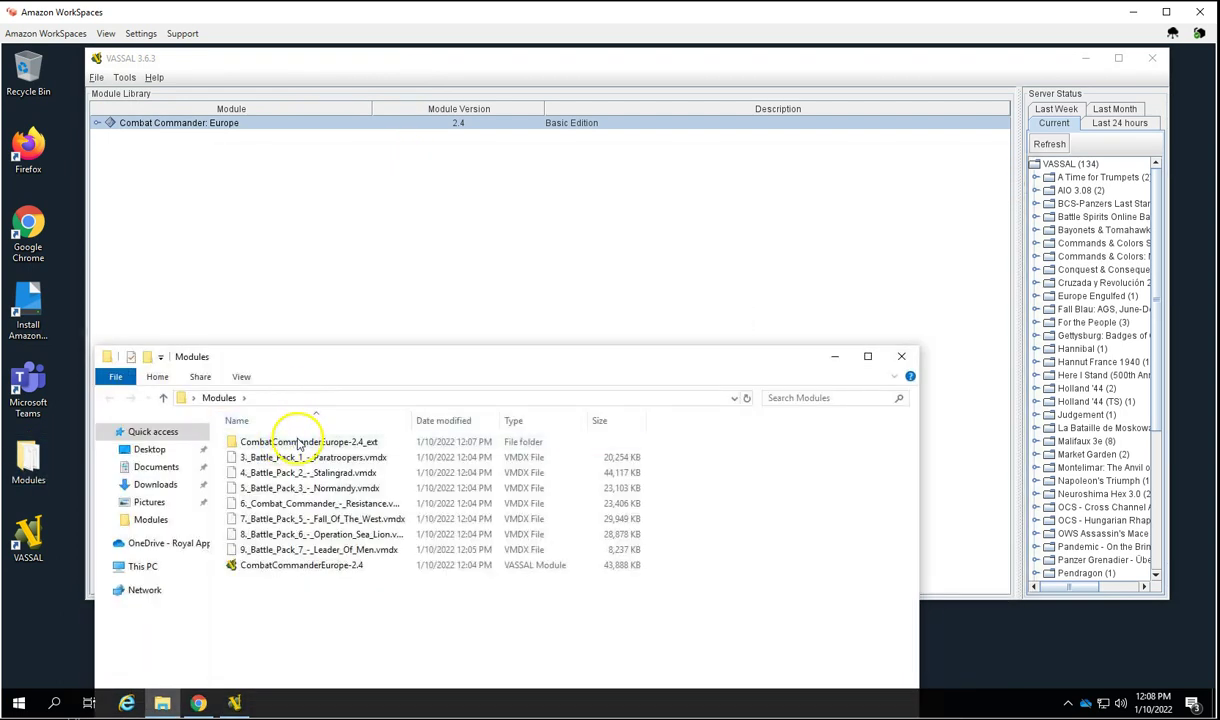
double_click(299, 443)
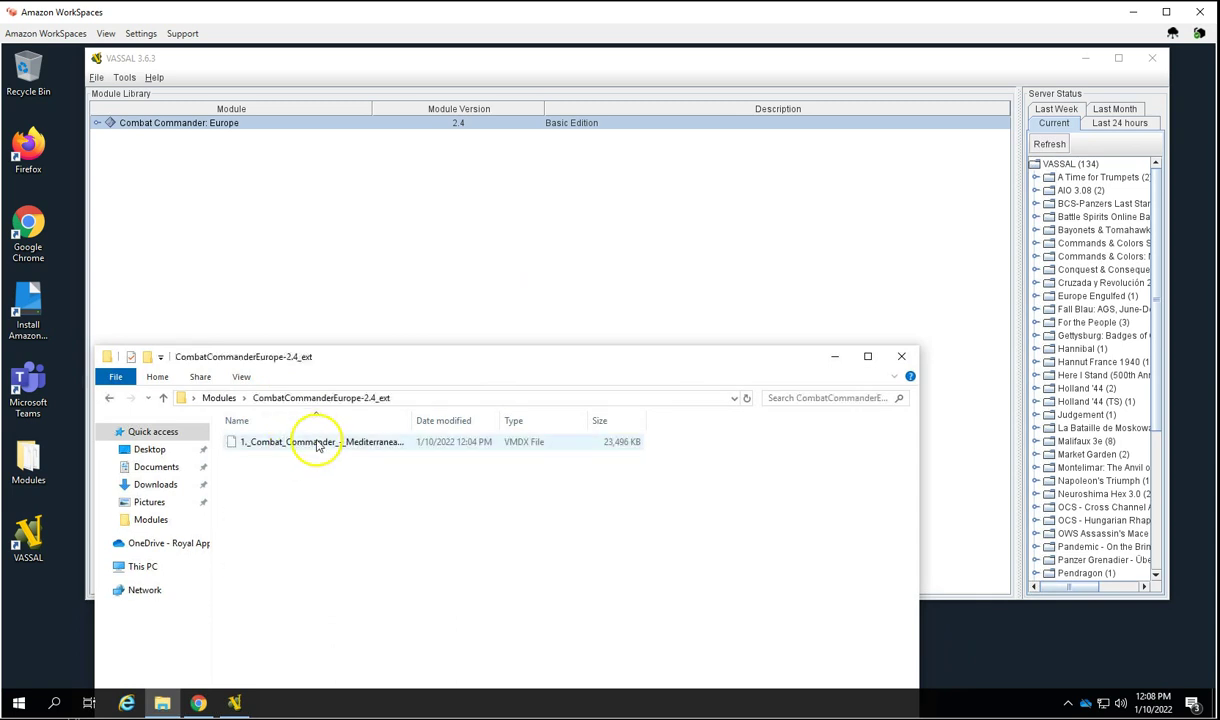
Step: Add the 3._Battle_Pack_1_-_Paratroopers and 4._Battle_Pack_2_-_Stalingrad extensions to the Combat Commander: Europe module
right_click(123, 124)
left_click(157, 214)
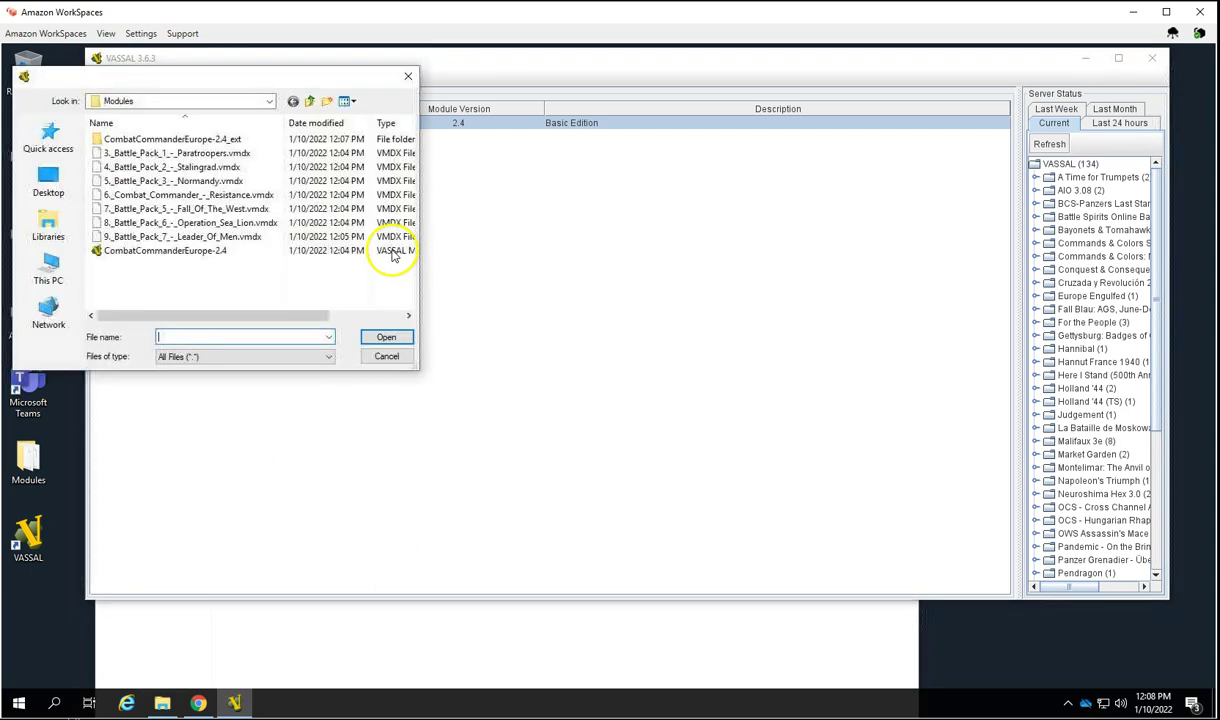
double_click(152, 154)
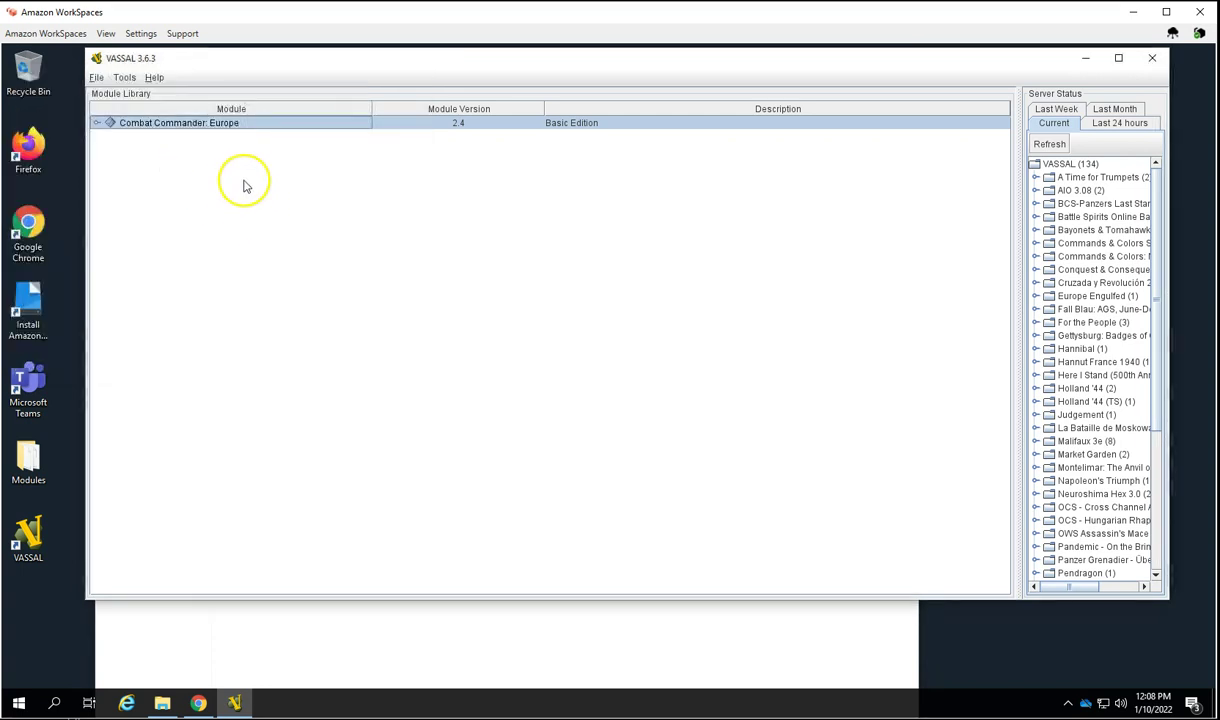
right_click(155, 126)
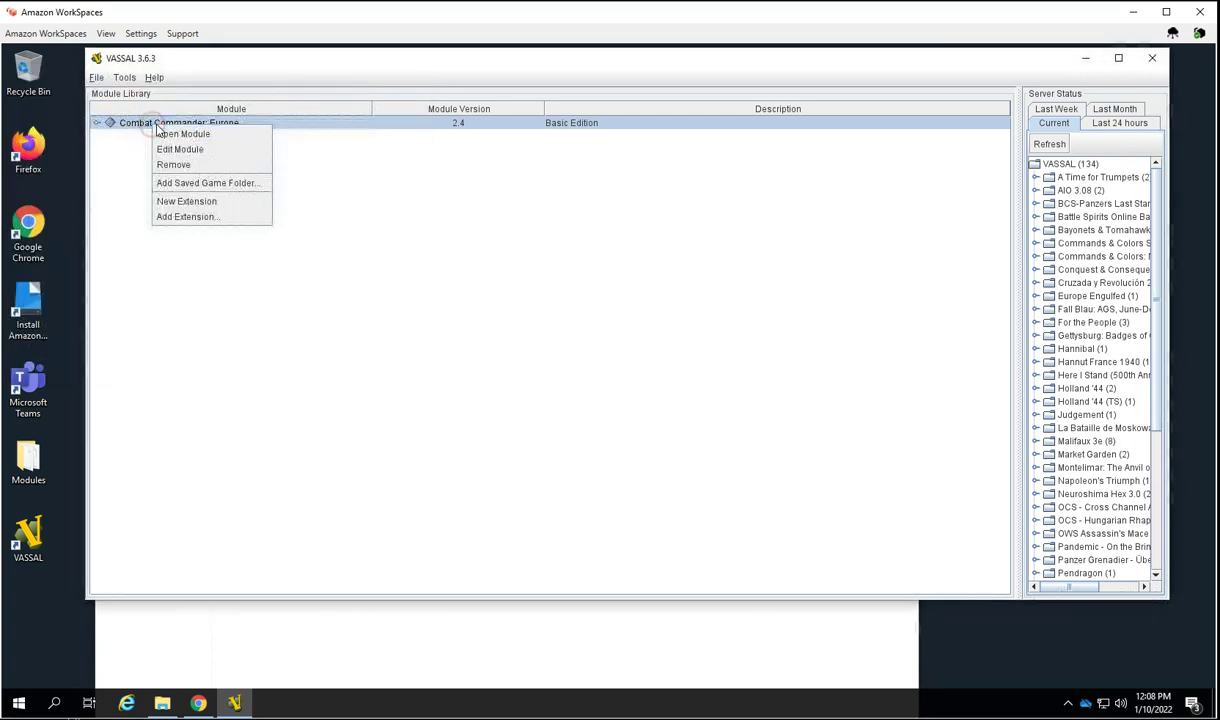
left_click(185, 216)
double_click(183, 158)
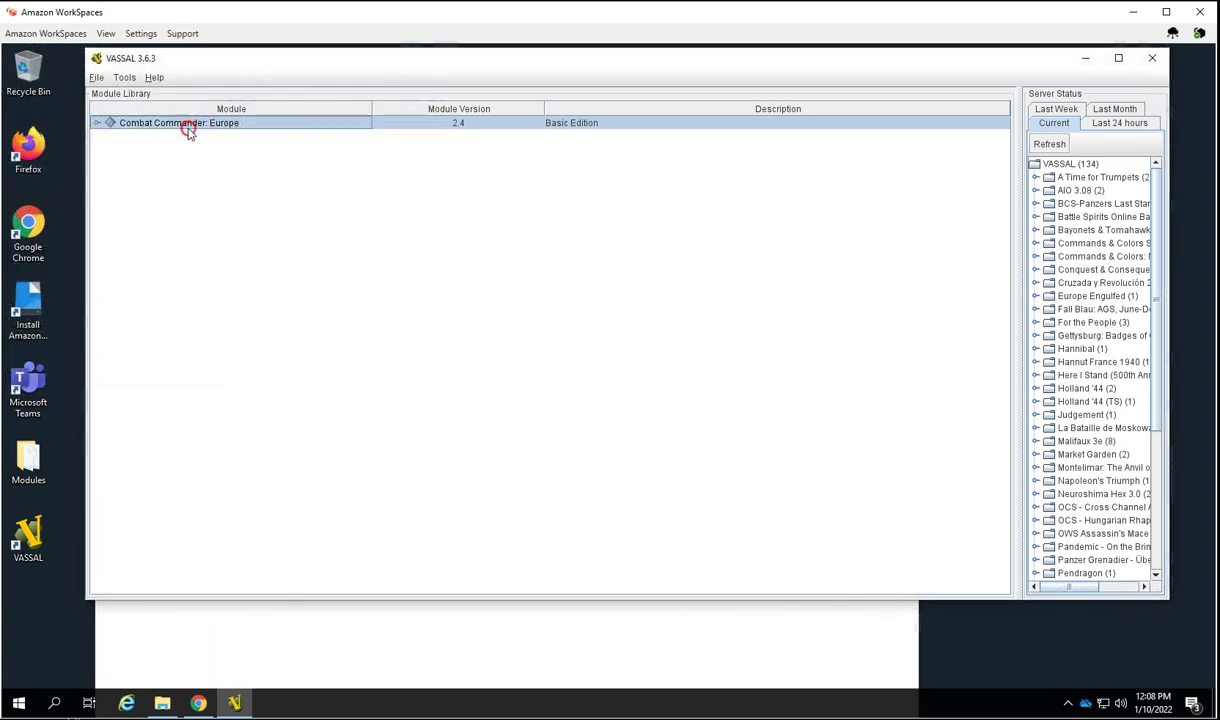
Step: Add the 7._Battle_Pack_5_-_Fall_Of_The_West and 9._Battle_Pack_7_-_Leader_Of_Men extensions to the Combat Commander: Europe module
right_click(188, 128)
left_click(213, 218)
double_click(190, 181)
right_click(195, 130)
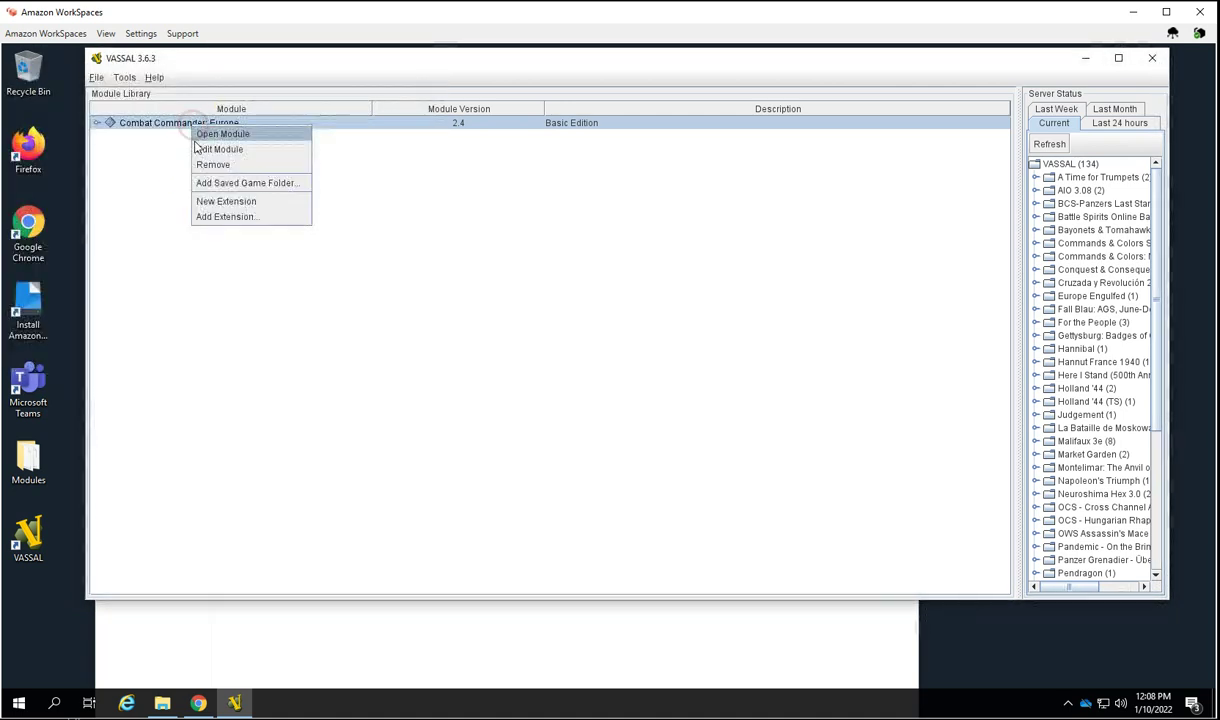
left_click(212, 218)
double_click(168, 195)
Step: Add the 8._Battle_Pack_6_-_Operation_Sea_Lion extension to the Combat Commander: Europe module
right_click(168, 123)
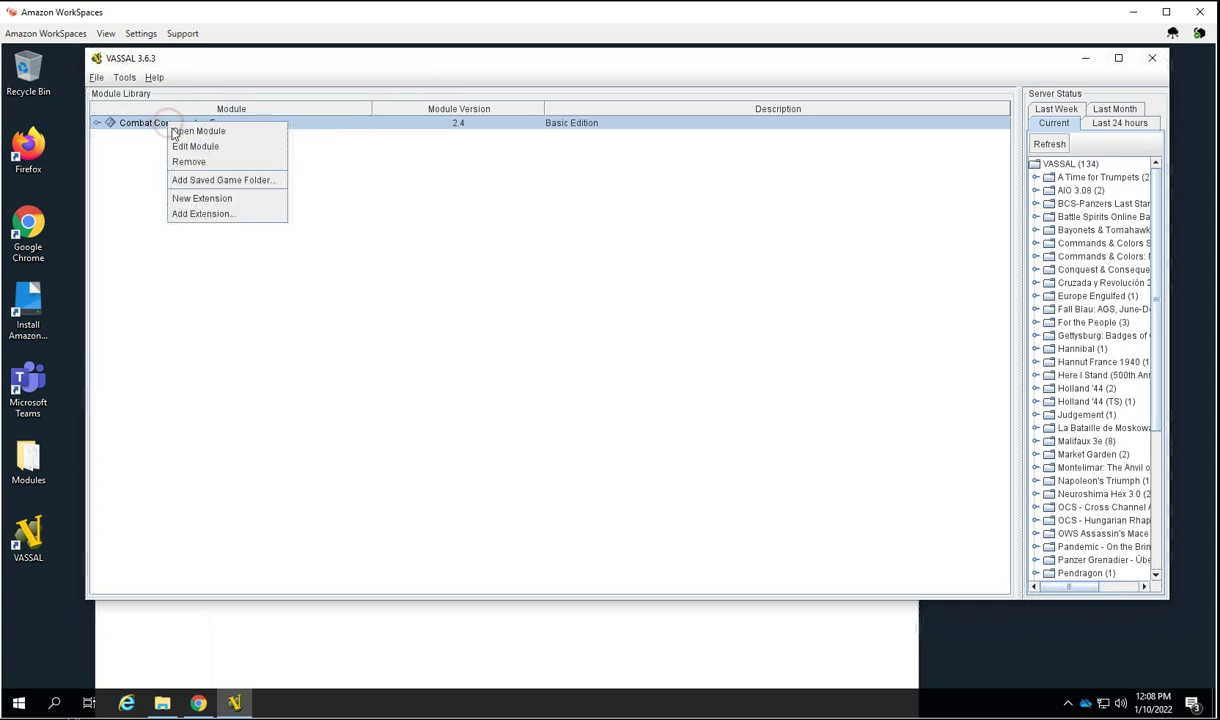
left_click(198, 212)
double_click(178, 180)
Step: Add the 5._Battle_Pack_3_-_Normandy.vmdx extension to the Combat Commander: Europe module
right_click(200, 133)
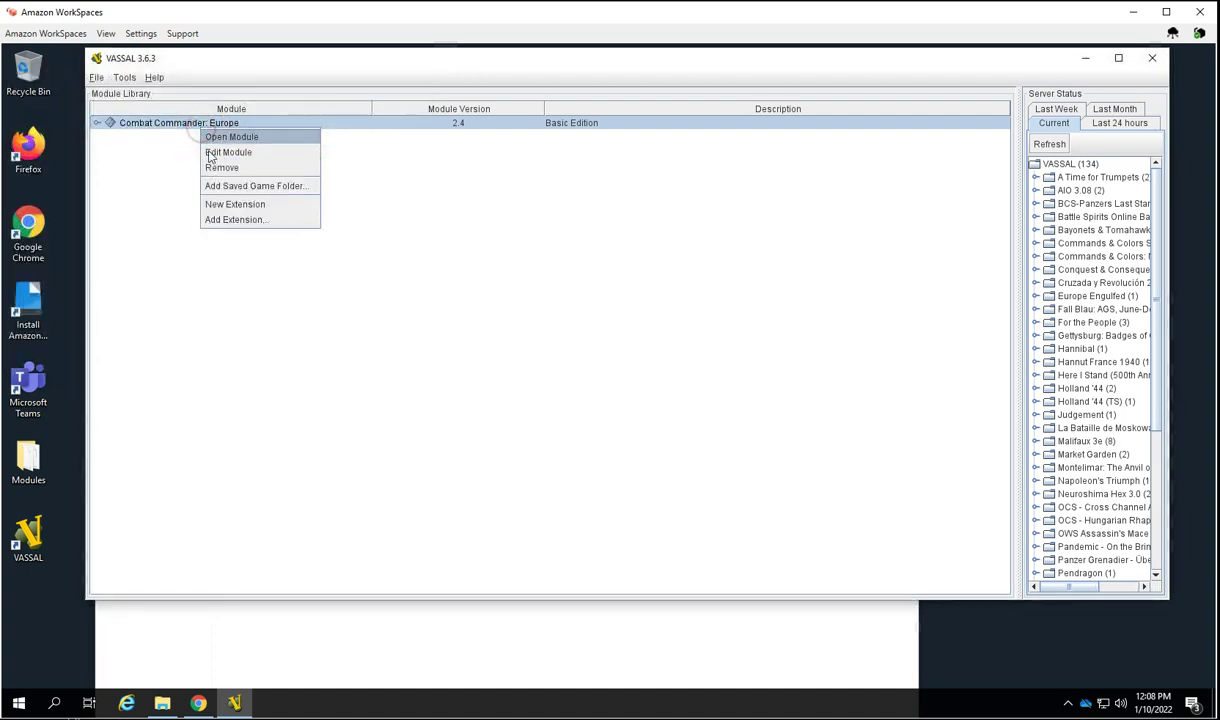
left_click(229, 221)
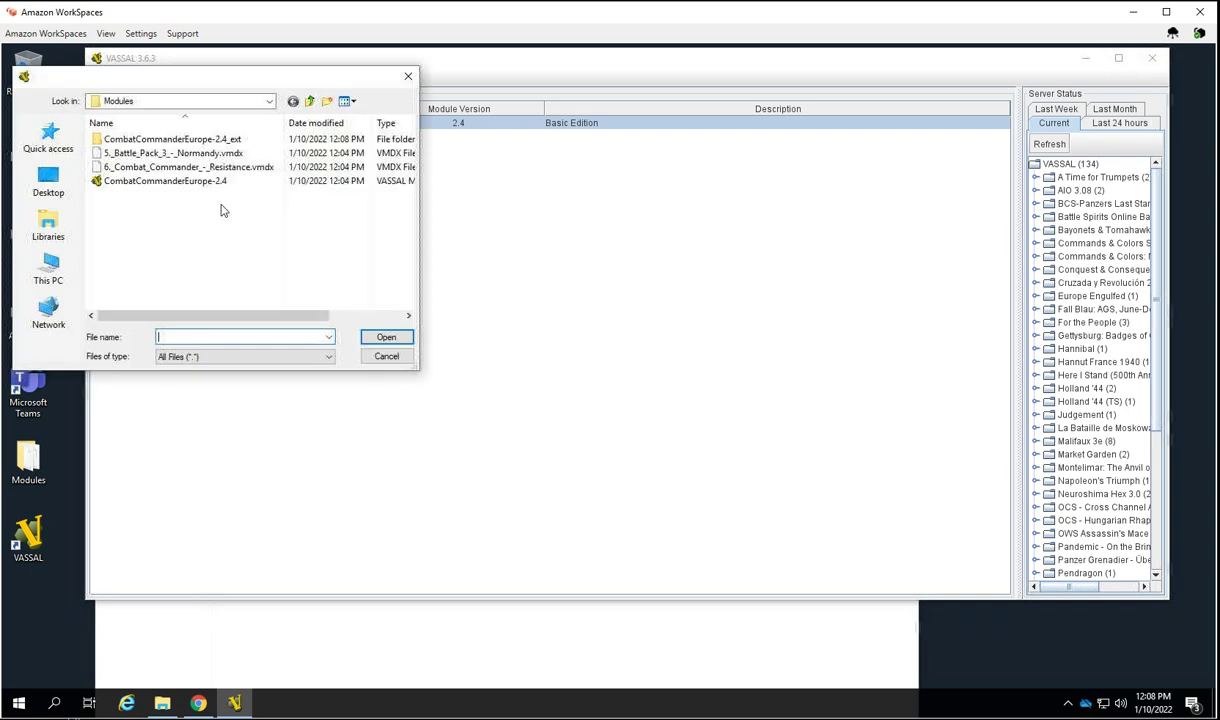
left_click(181, 168)
left_click(165, 167)
left_click(386, 337)
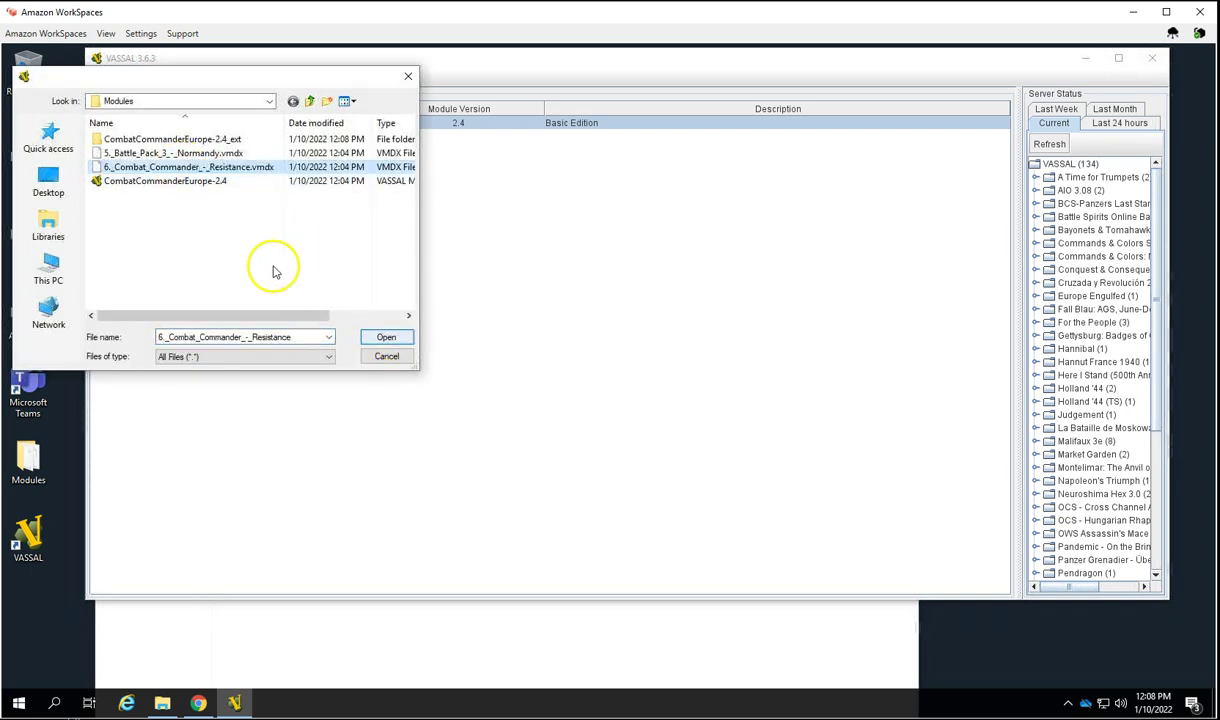
left_click(170, 153)
left_click(381, 337)
Step: Add the 6._Combat_Commander_-_Resistance.vmdx extension to Combat Commander: Europe and expand the module to list its extensions
right_click(160, 124)
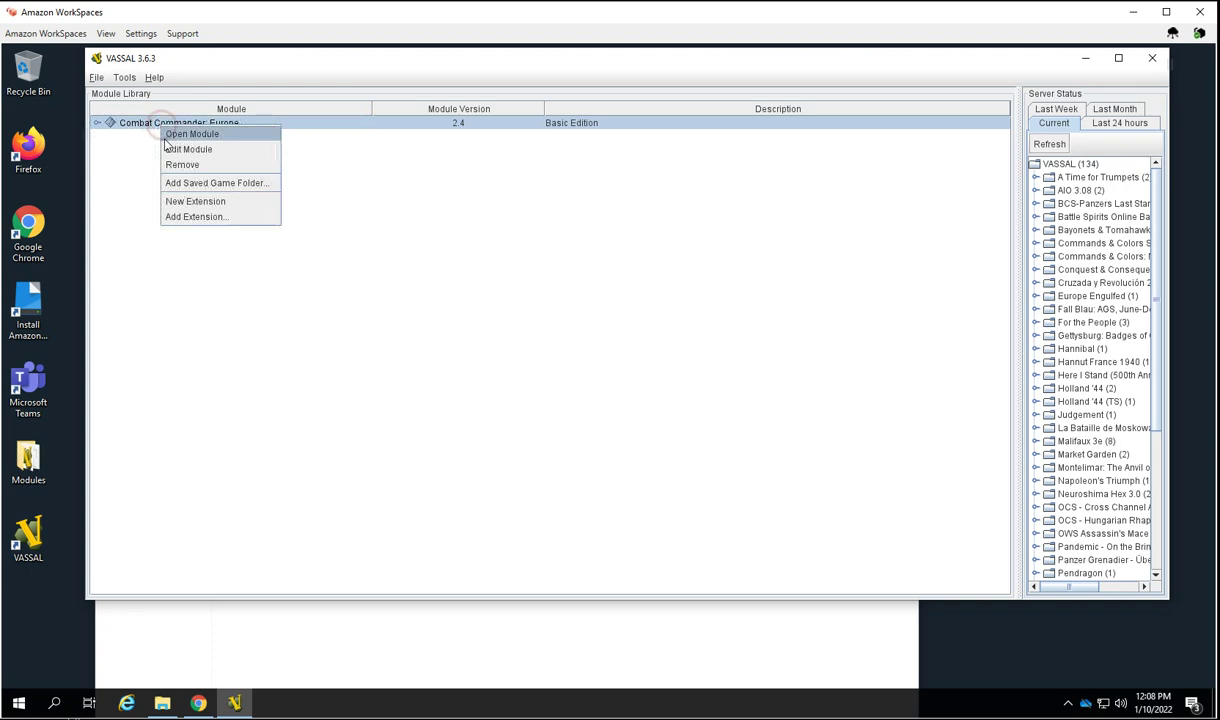
left_click(178, 216)
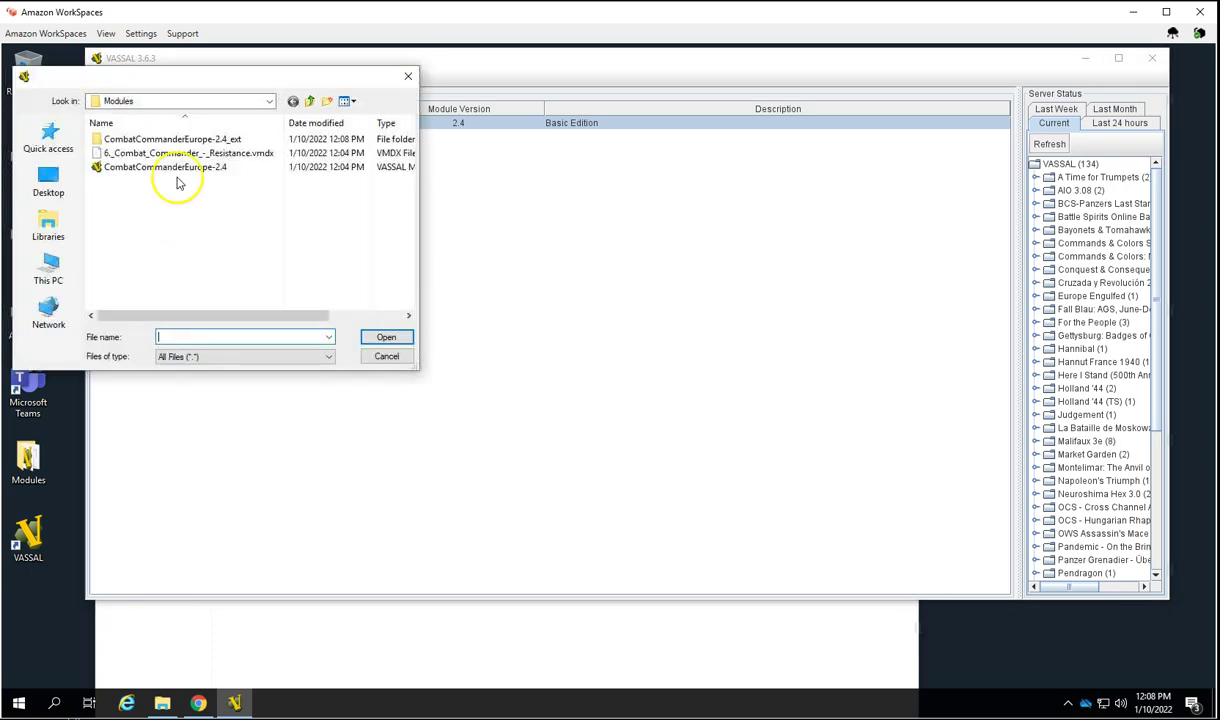
left_click(176, 155)
left_click(386, 337)
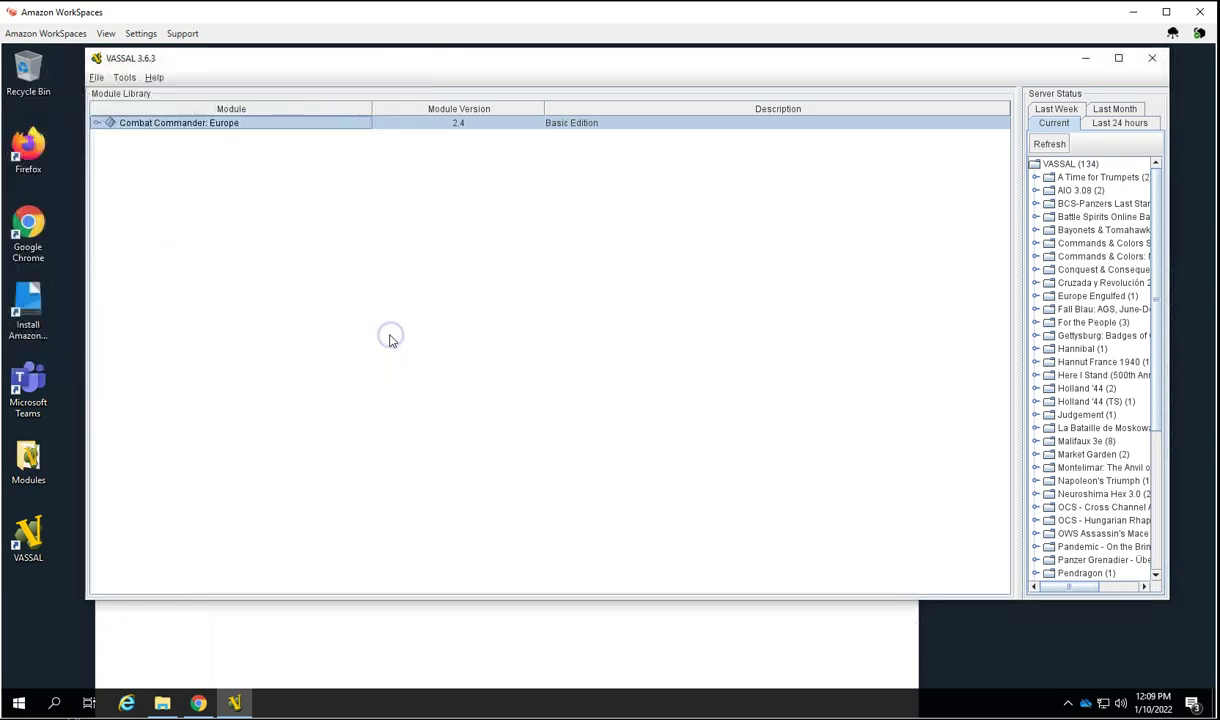
left_click(99, 123)
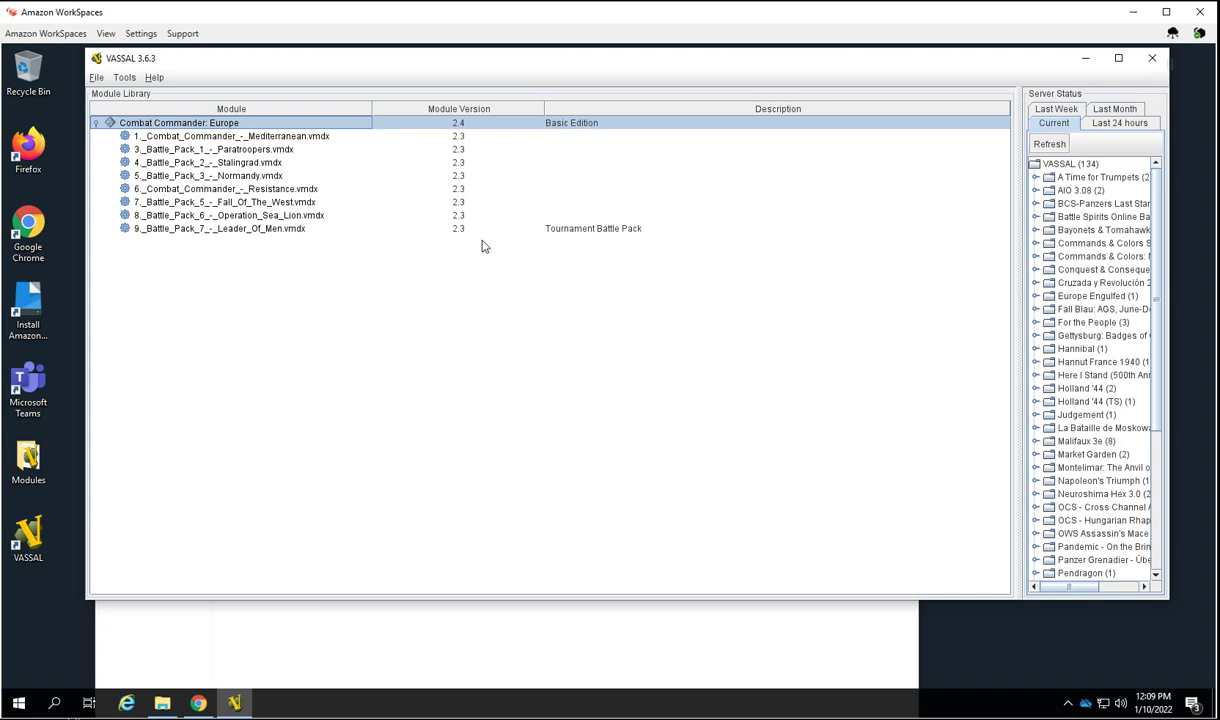
Step: Open the Combat Commander: Europe module and finish the Welcome wizard with the option to look for a game online
left_click(150, 124)
right_click(150, 124)
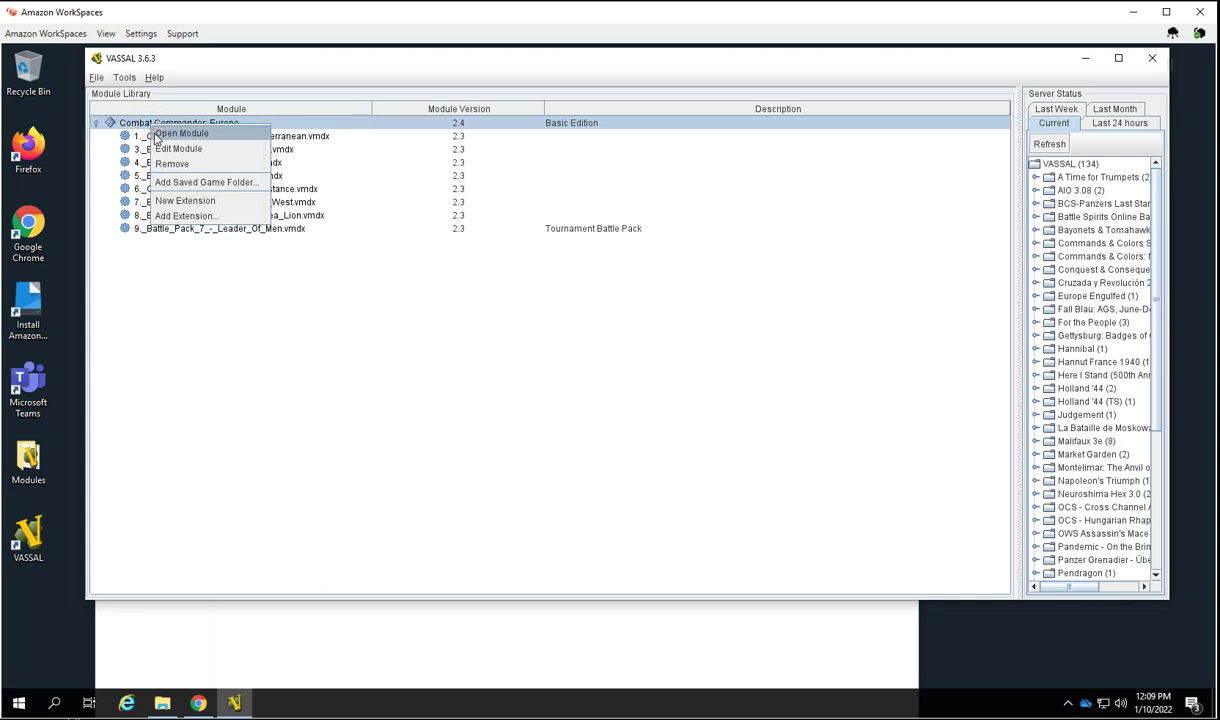
left_click(155, 130)
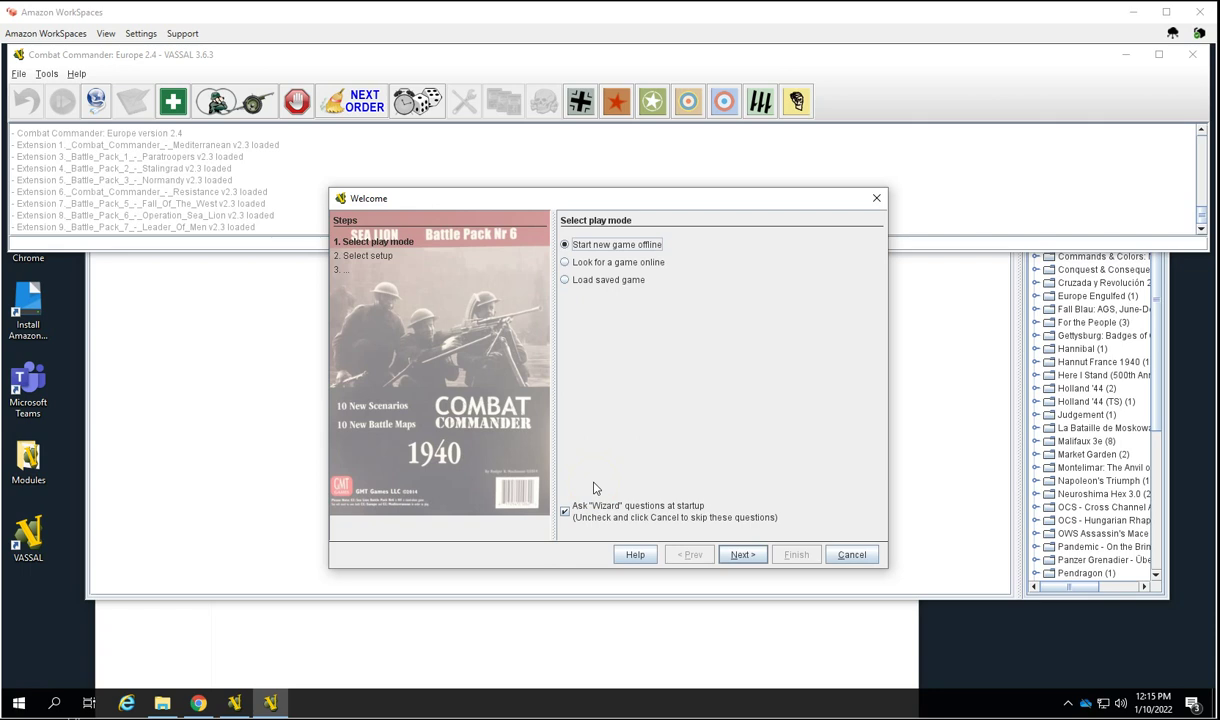
left_click(621, 262)
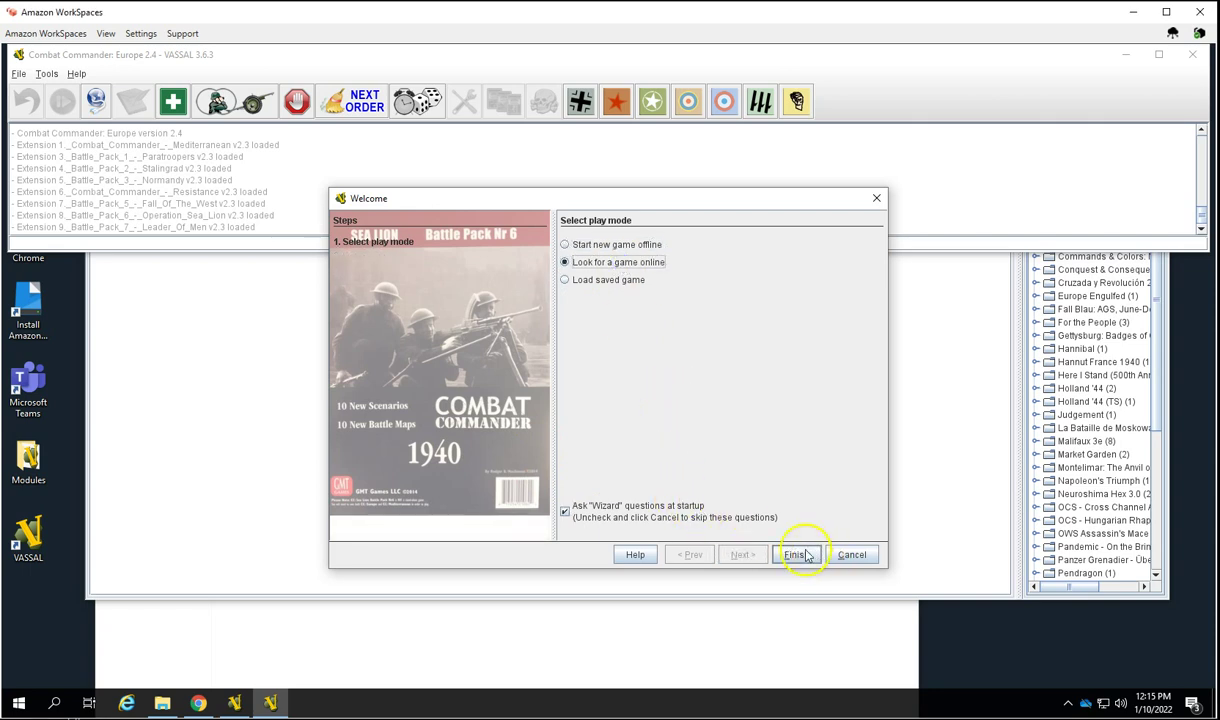
left_click(806, 554)
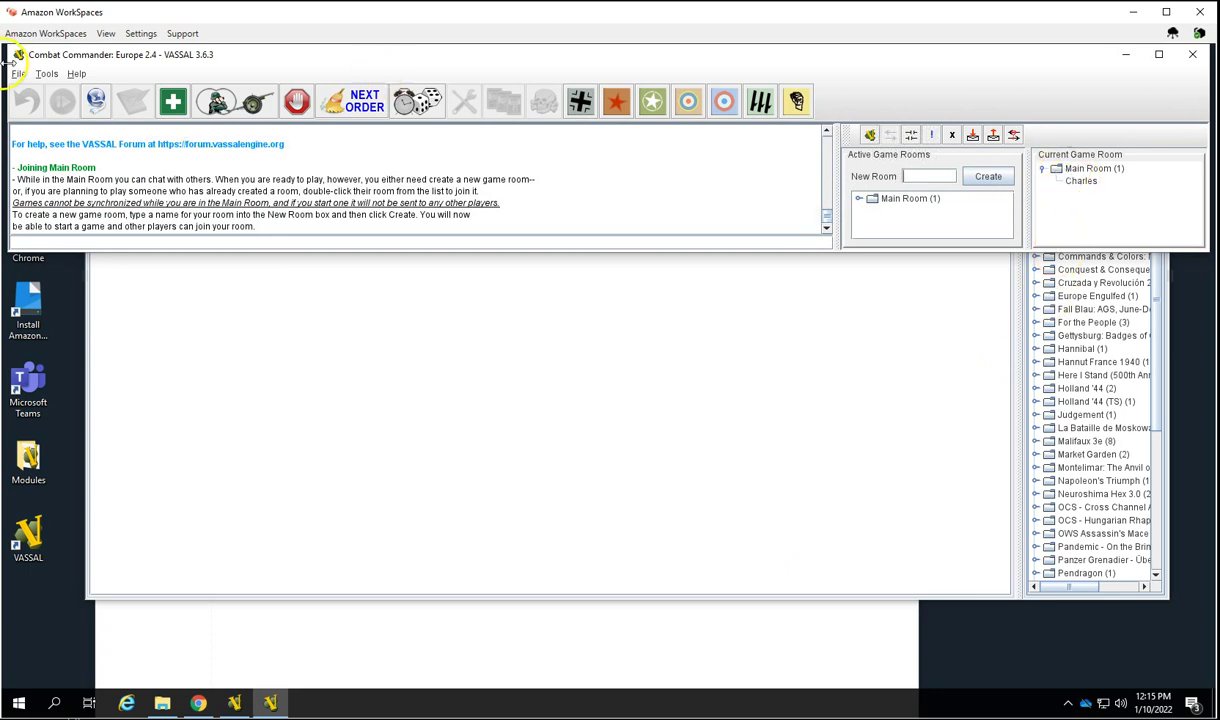
Step: Create a new game room named My room and select it among the active game rooms
left_click(924, 176)
key("Return")
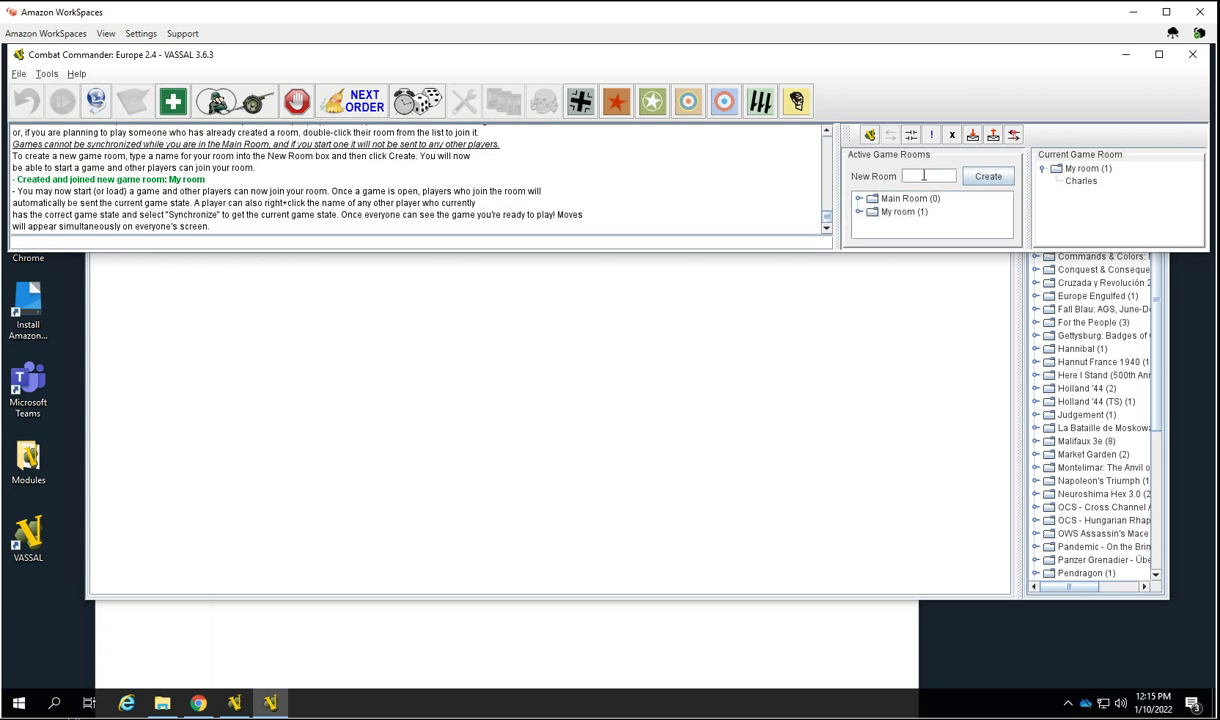
left_click(895, 219)
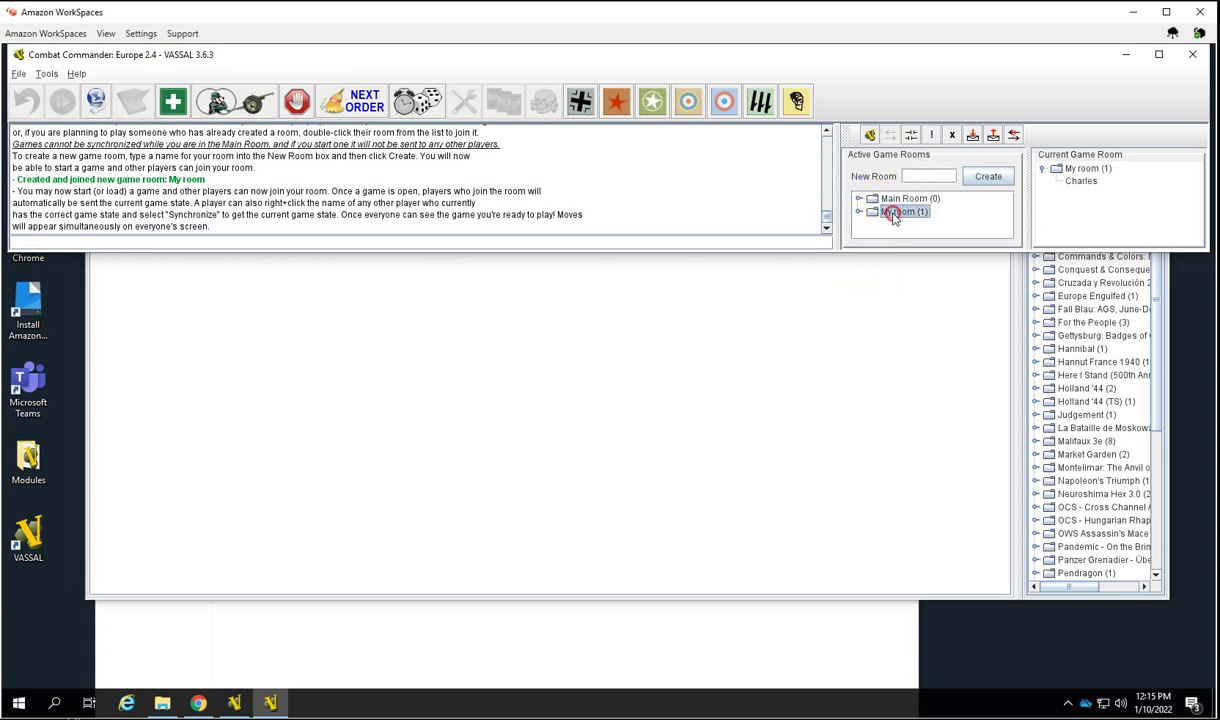
Step: Join the My room game room and check the options available for that room
double_click(895, 219)
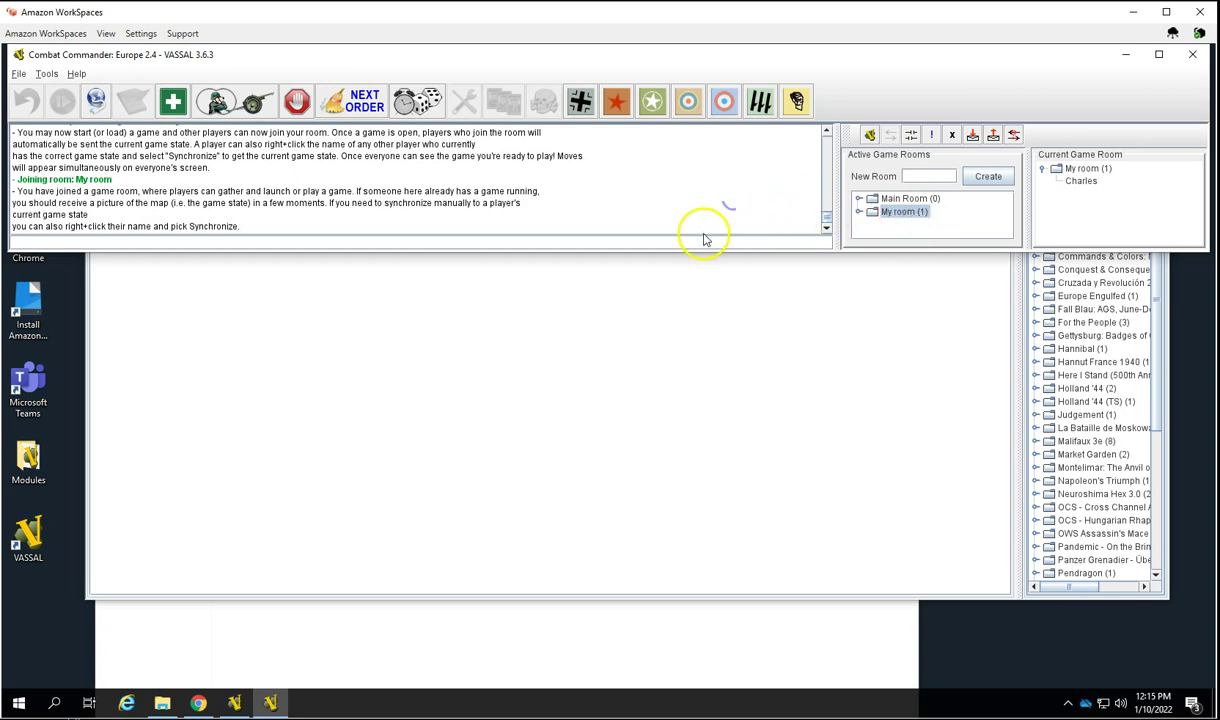
right_click(890, 213)
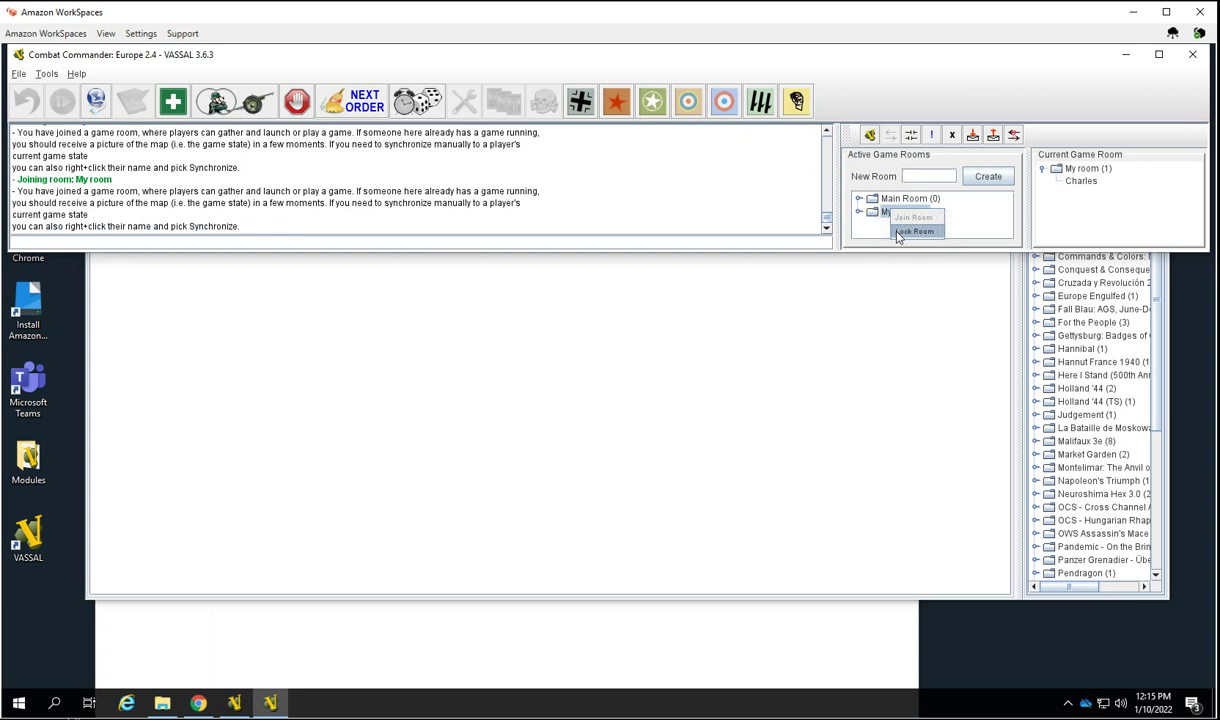
left_click(738, 197)
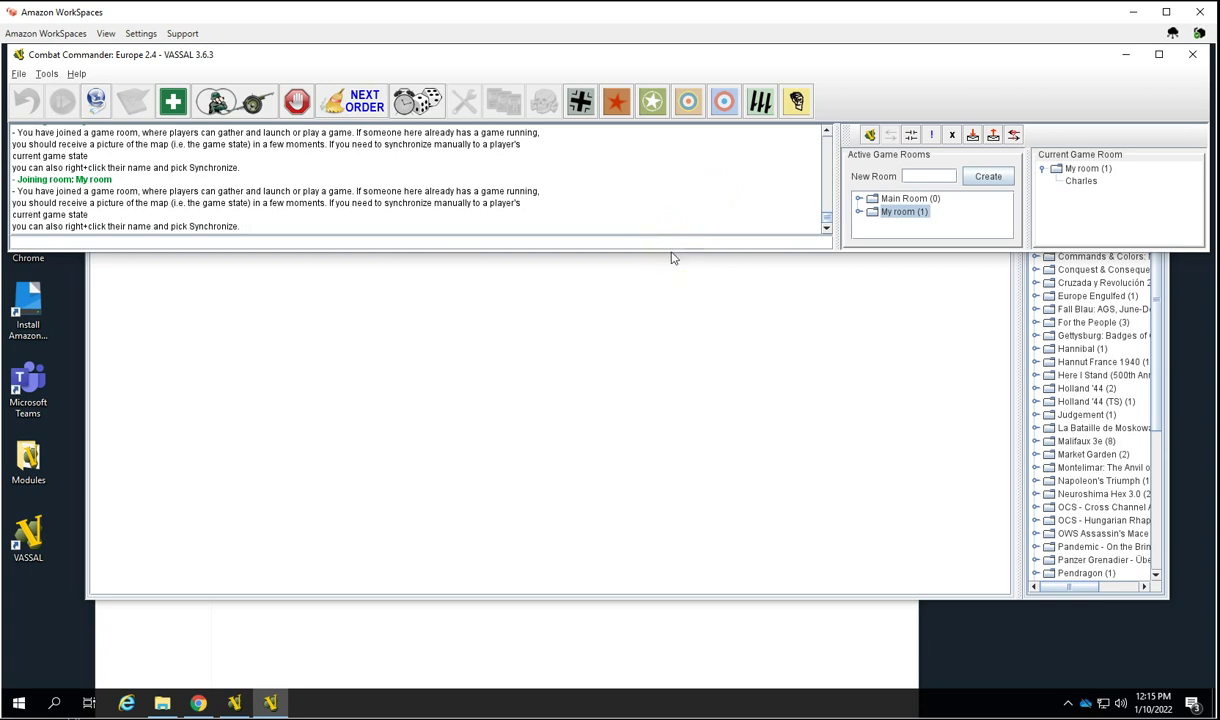
Step: Load the scenario 046. Pegasus Bridge from the BP3:Normandy scenario set
left_click(17, 74)
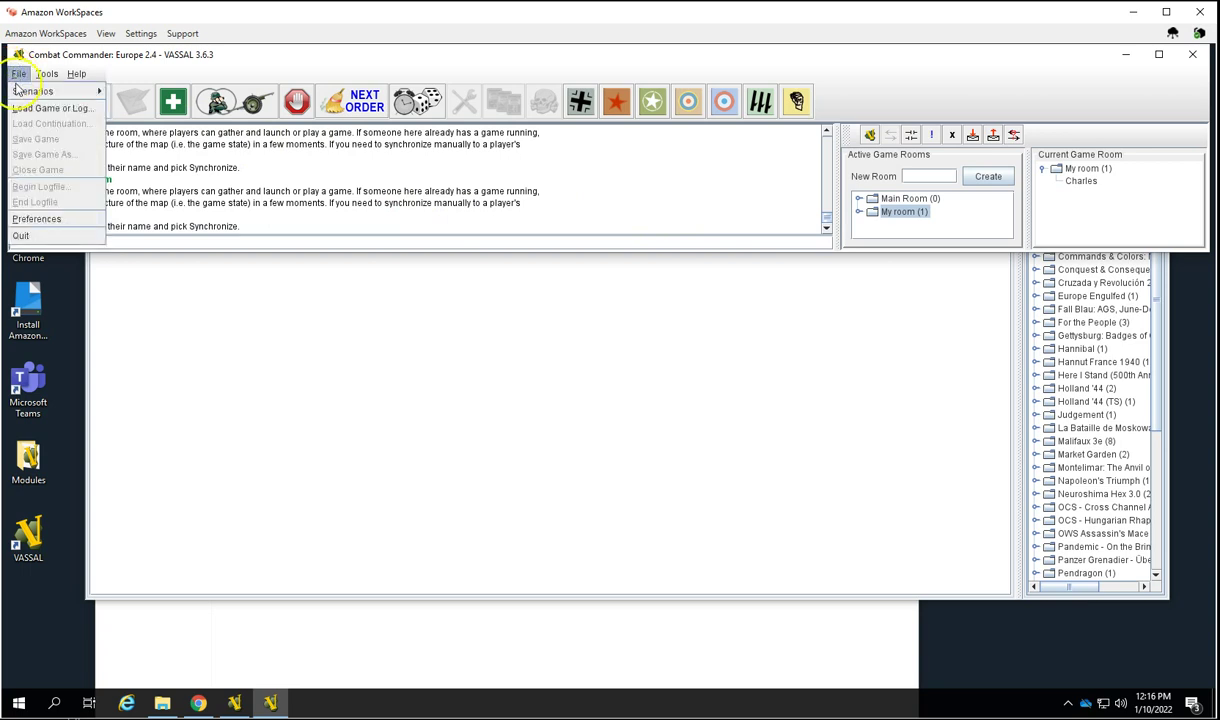
mouse_move(20, 92)
mouse_move(200, 107)
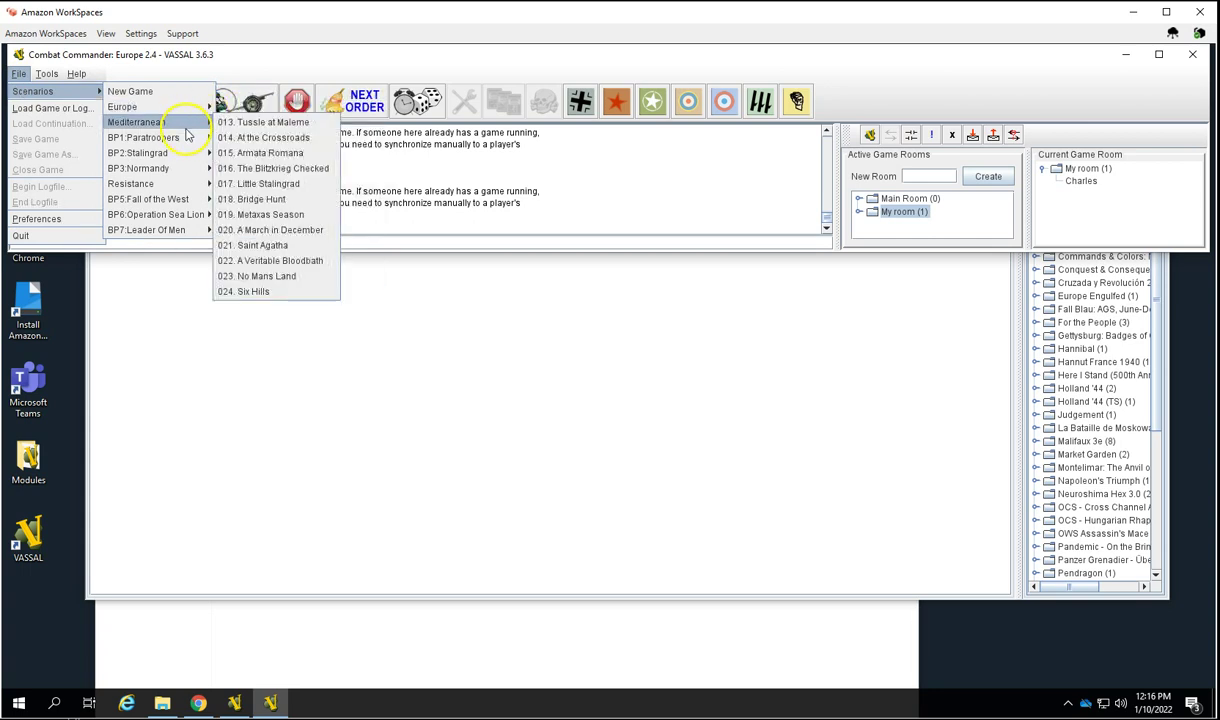
mouse_move(180, 162)
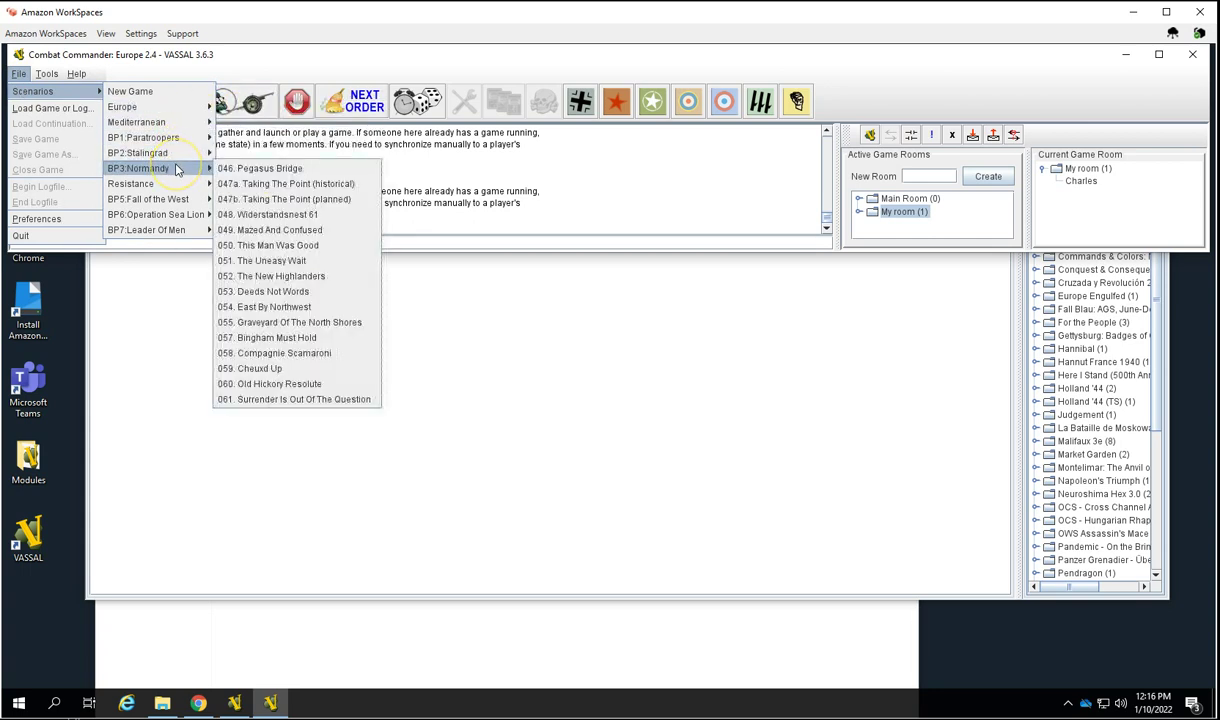
left_click(244, 169)
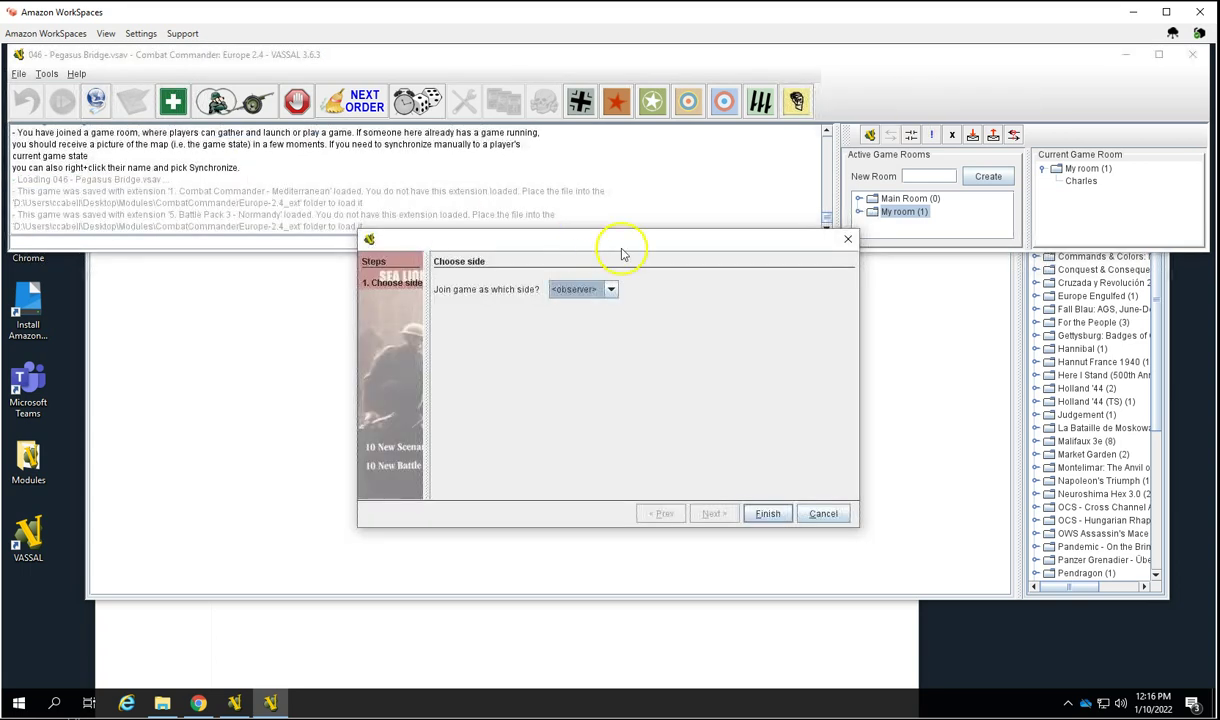
Step: Join the Pegasus Bridge game as the Solitaire side and decline starting a new logfile
left_click(605, 289)
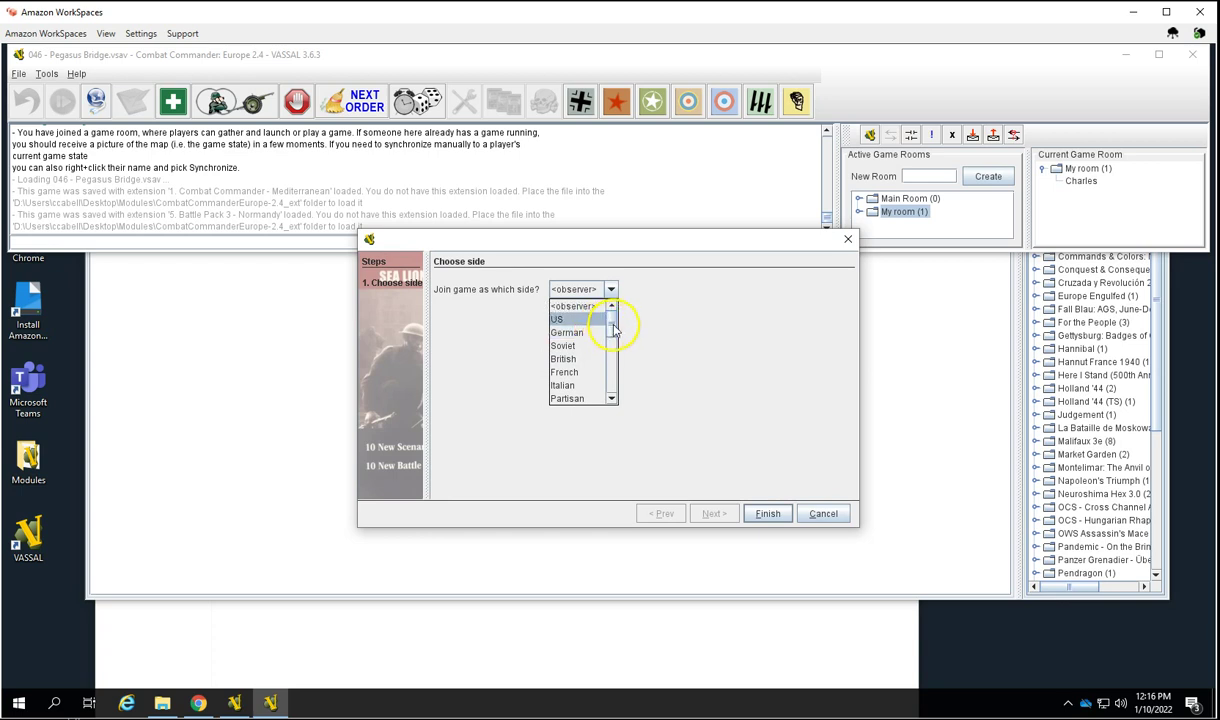
left_click_drag(609, 330, 610, 400)
left_click(590, 399)
left_click(778, 510)
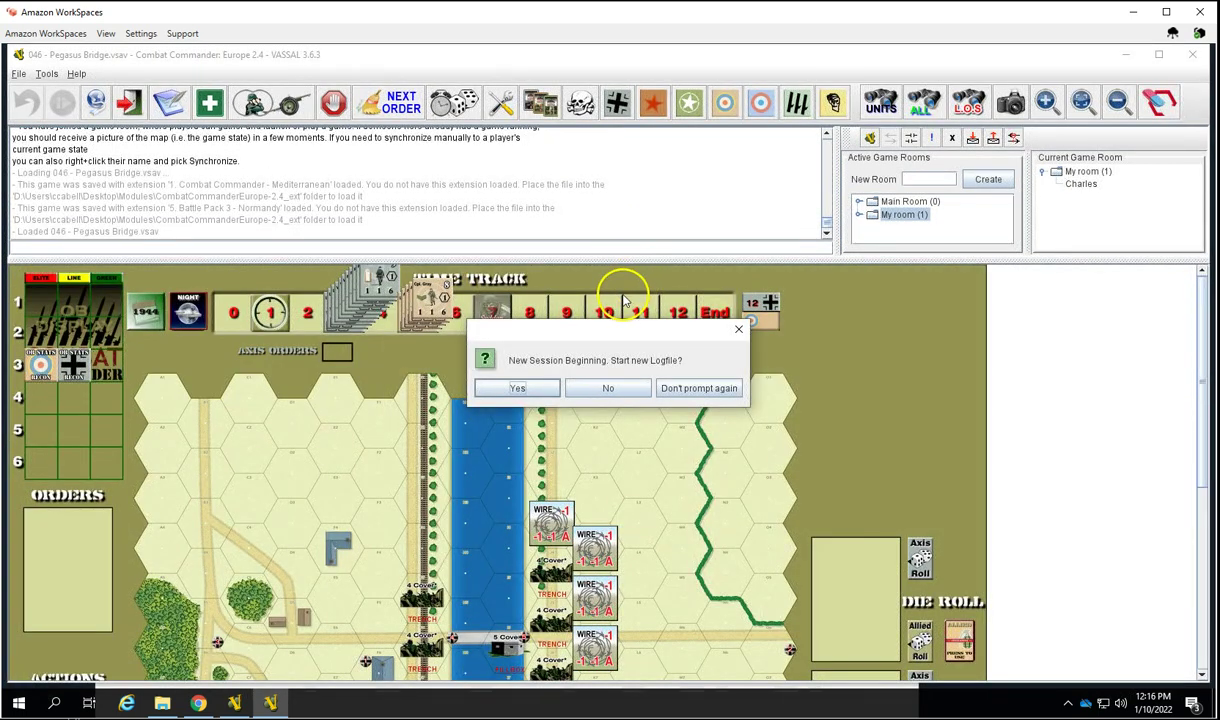
left_click(613, 352)
left_click(590, 390)
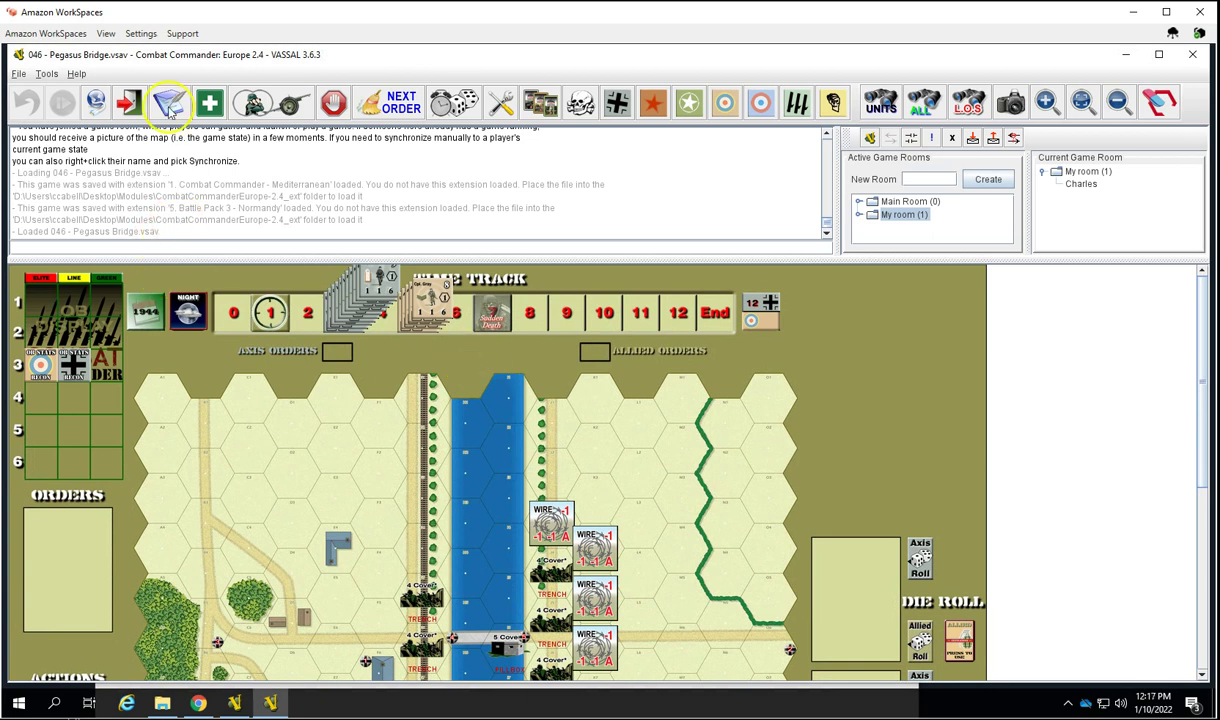
Step: Hide and restore the game room controls, and view the sides available for switching without changing side
left_click(96, 104)
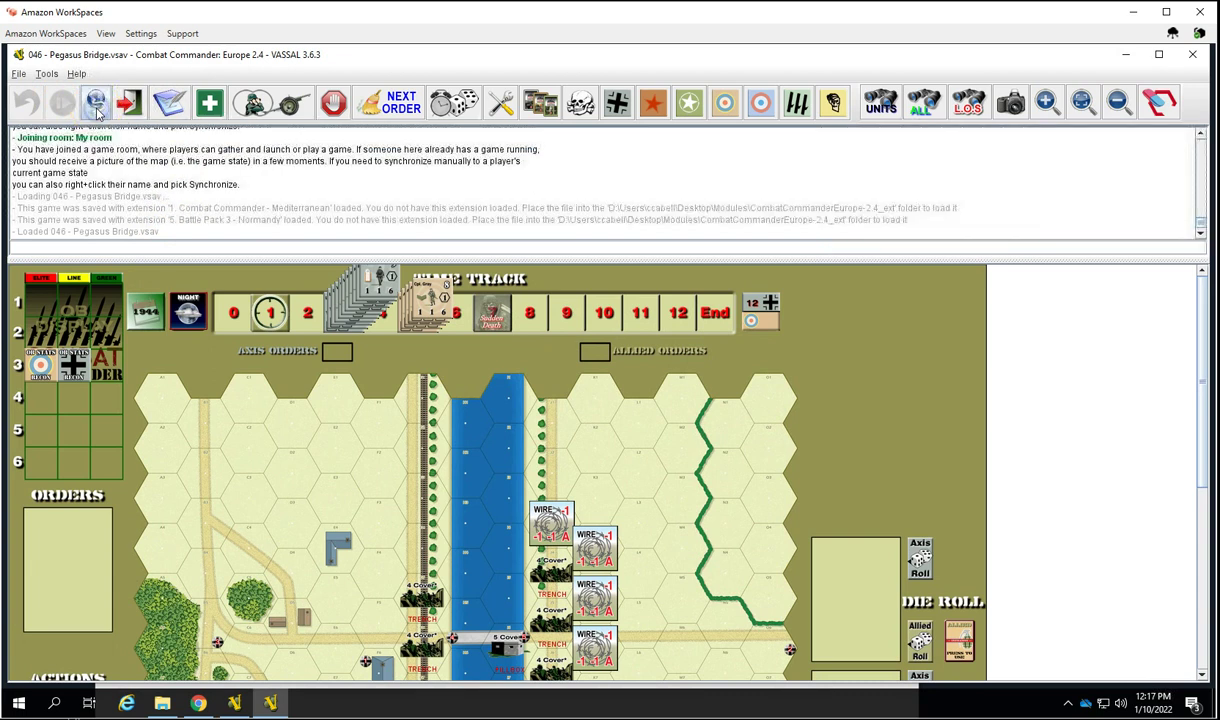
left_click(97, 110)
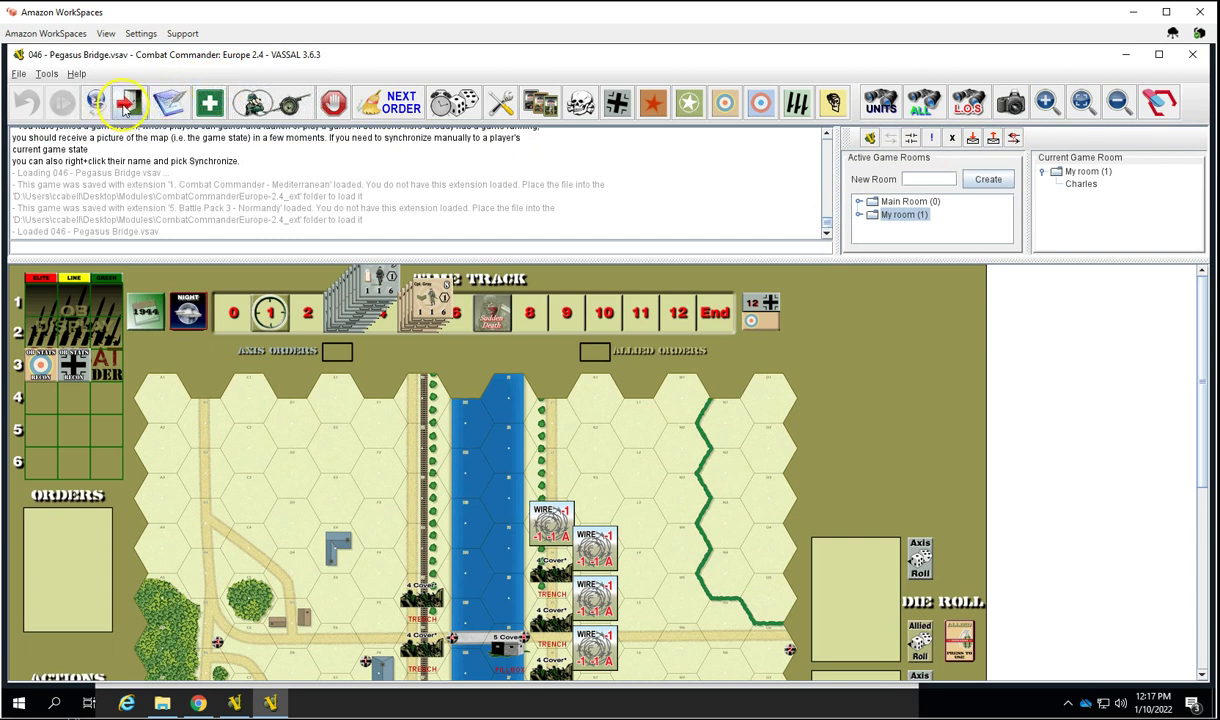
left_click(125, 106)
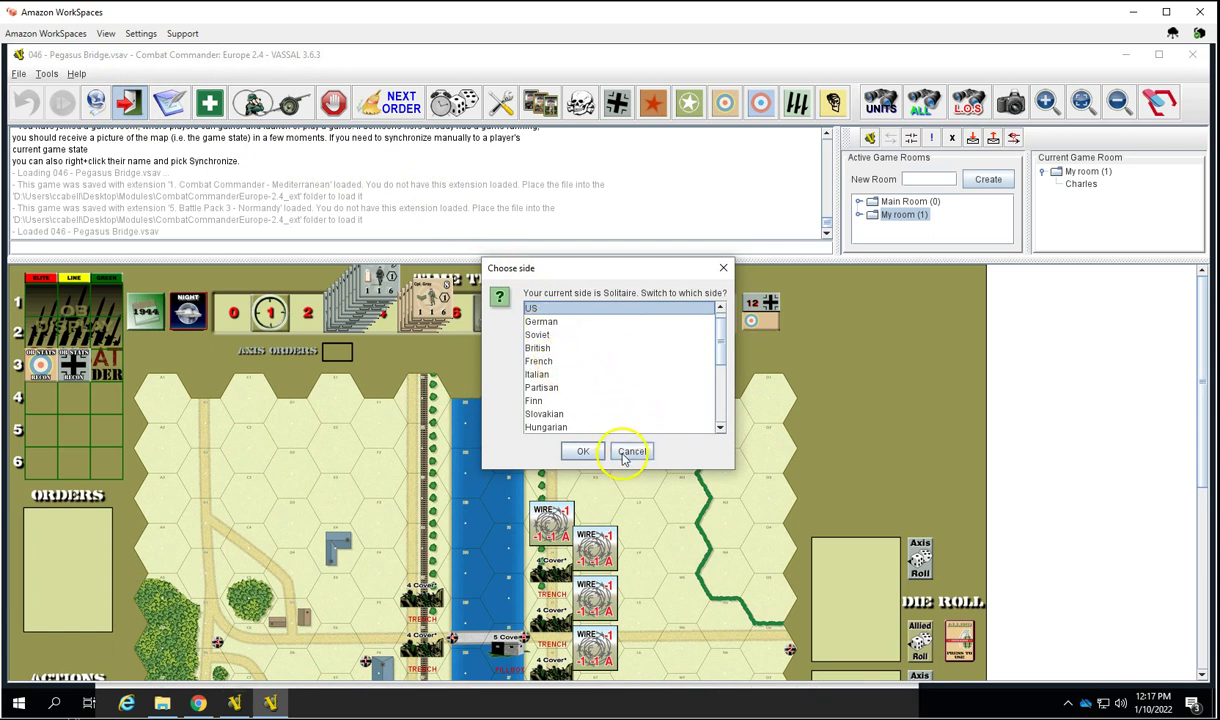
left_click(632, 451)
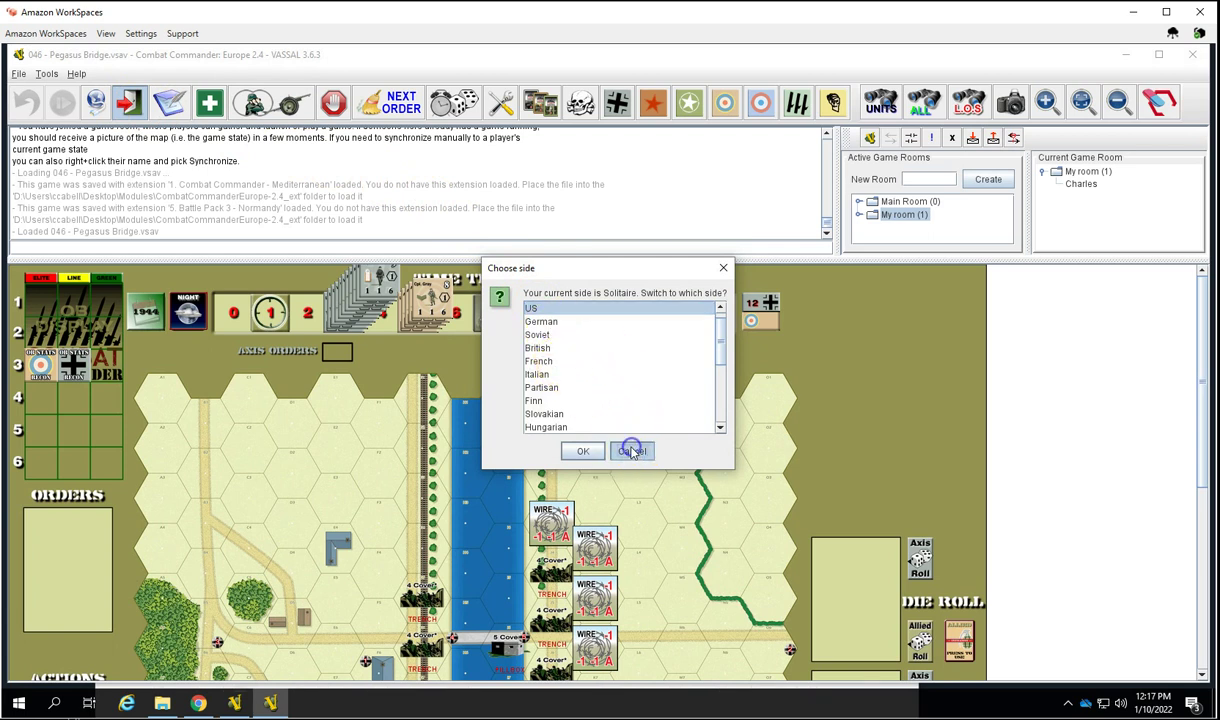
Step: Open the game's notes and look through the Scenario, Public and Private sections
left_click(173, 103)
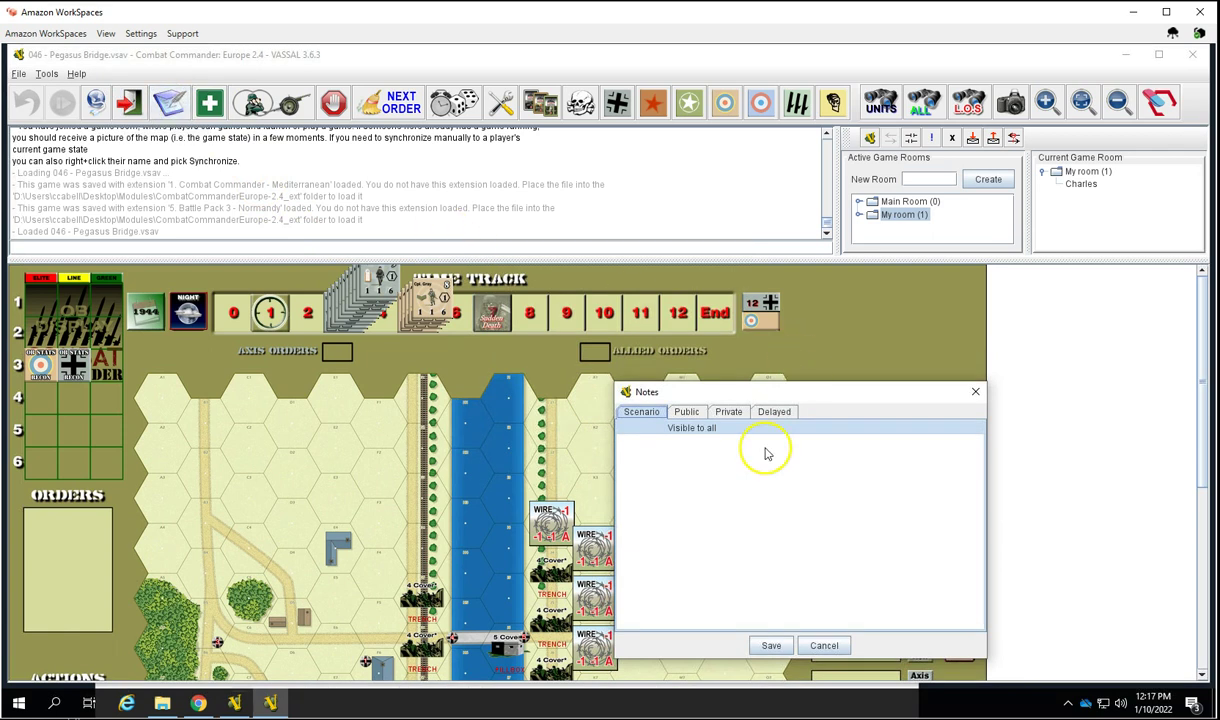
left_click(701, 459)
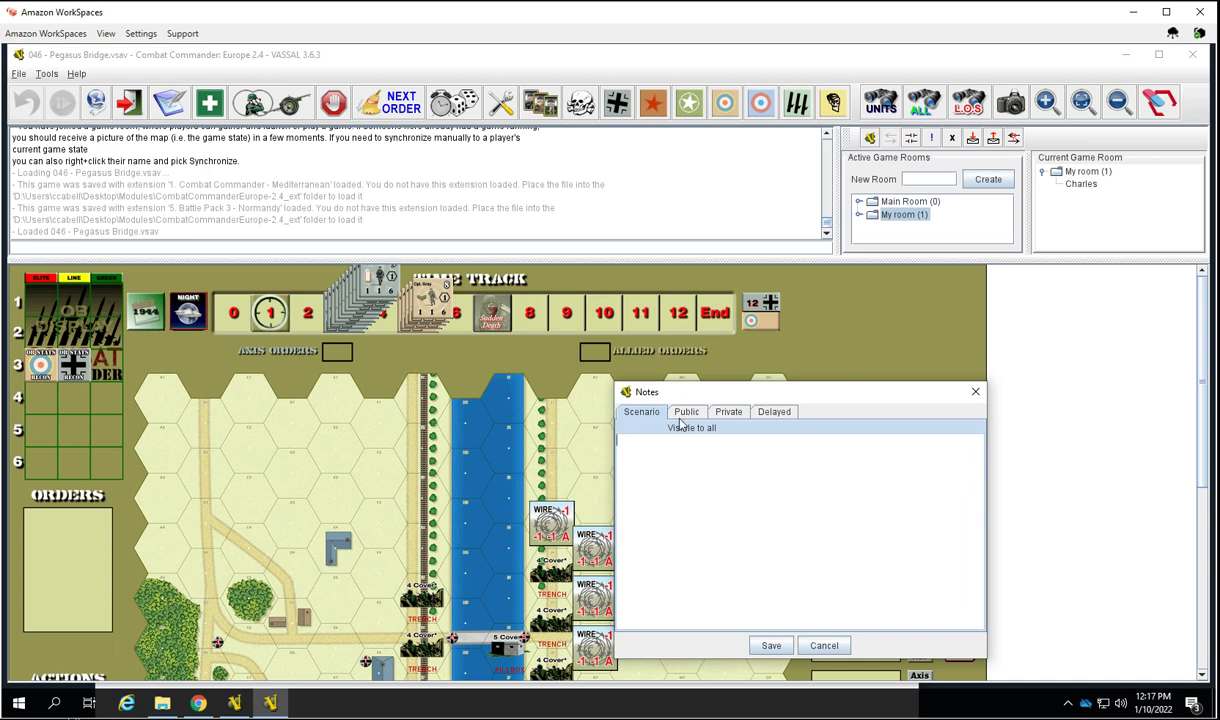
left_click(688, 416)
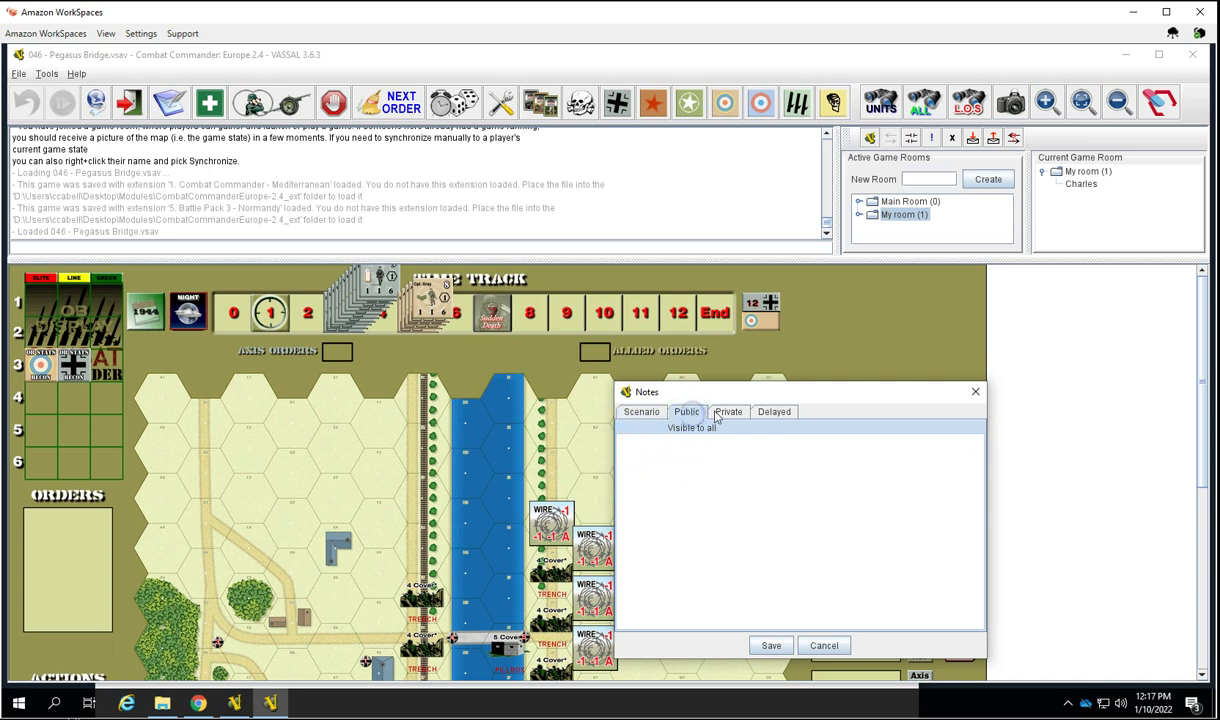
left_click(726, 412)
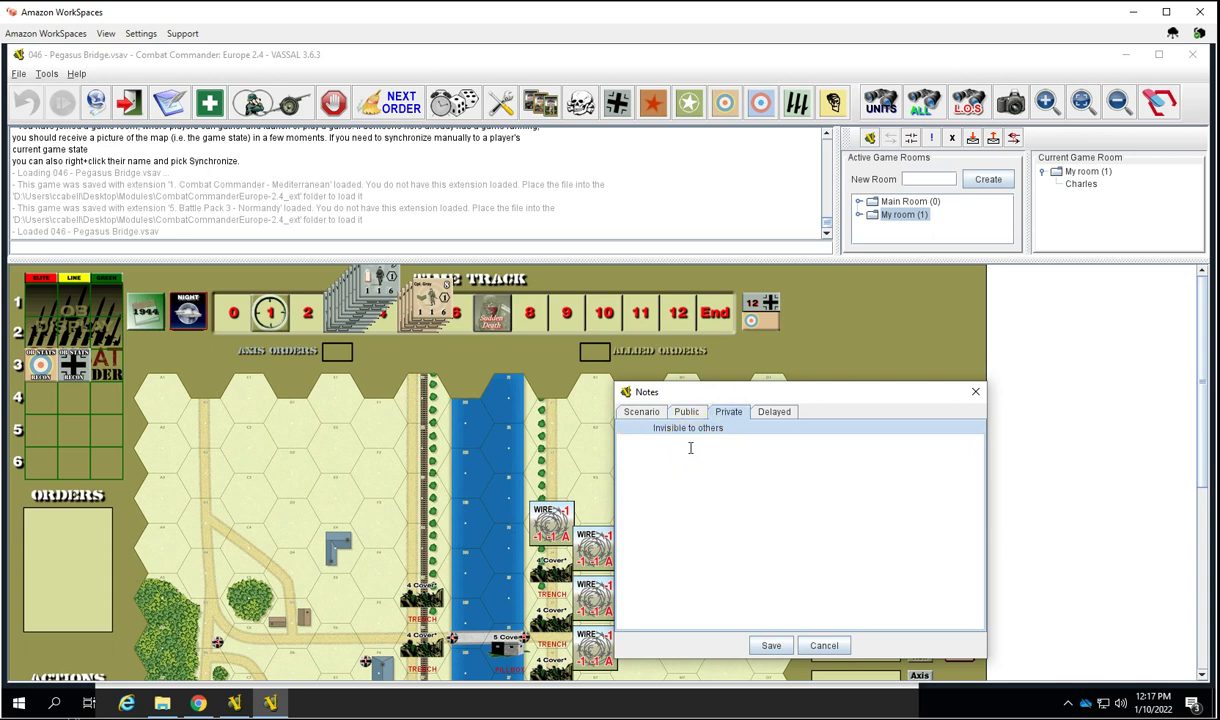
Step: Create a delayed note named cc with the text "I choose this space"
left_click(772, 412)
left_click(674, 533)
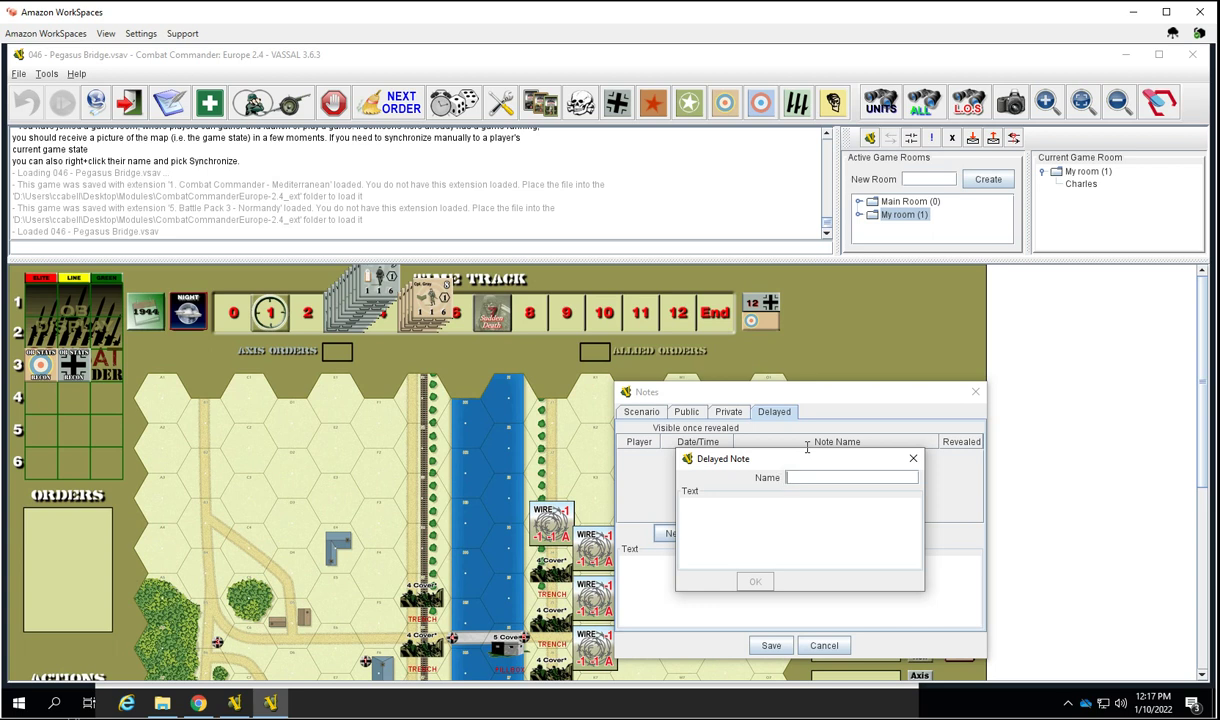
left_click(705, 512)
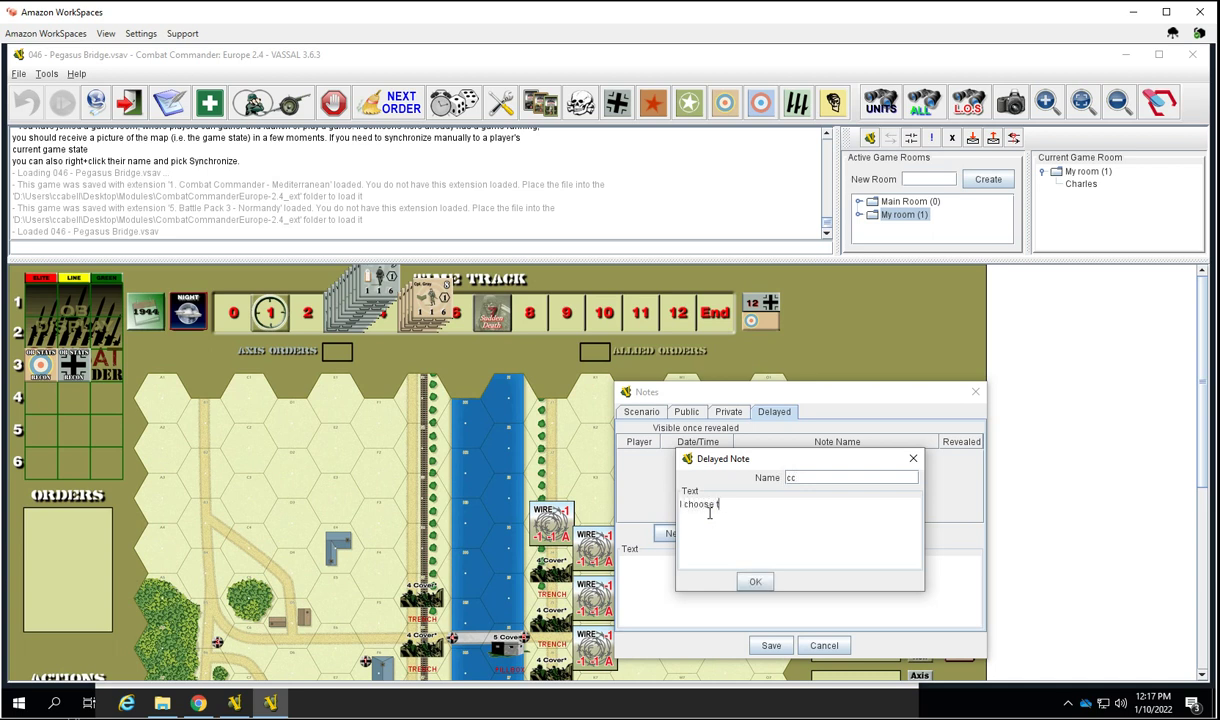
left_click(755, 581)
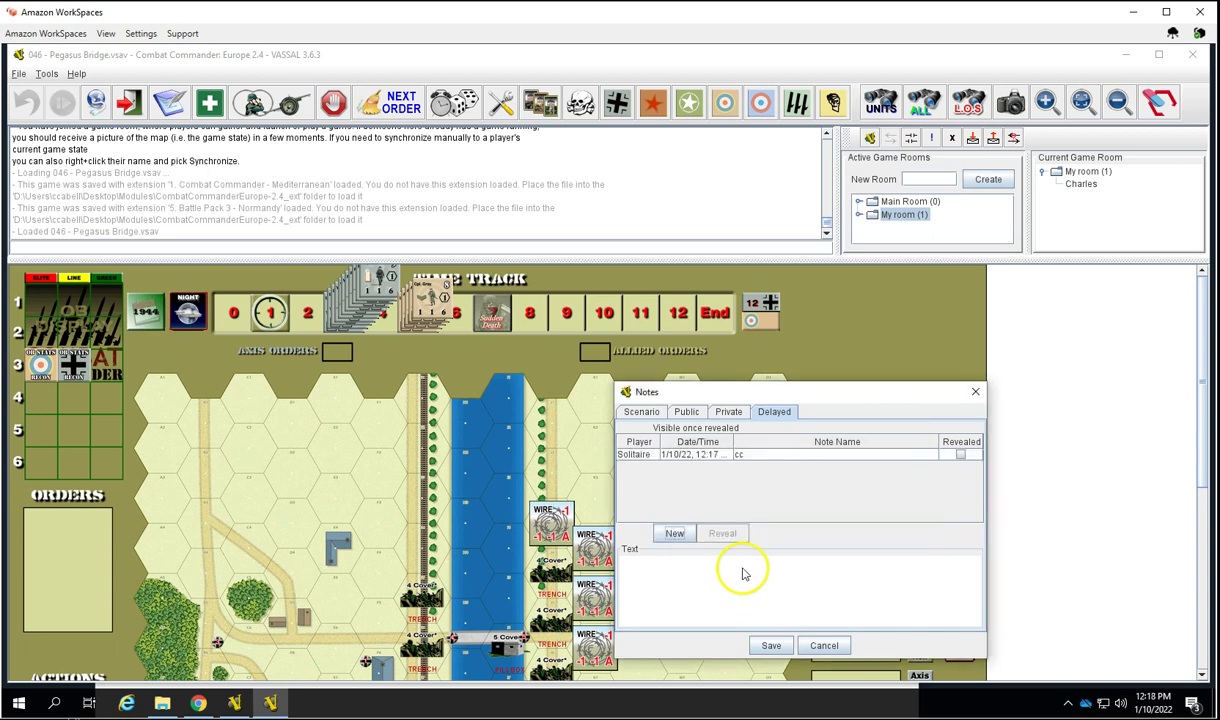
Step: Create another delayed note named turn 1 with the text "Space for turn 1"
left_click(685, 539)
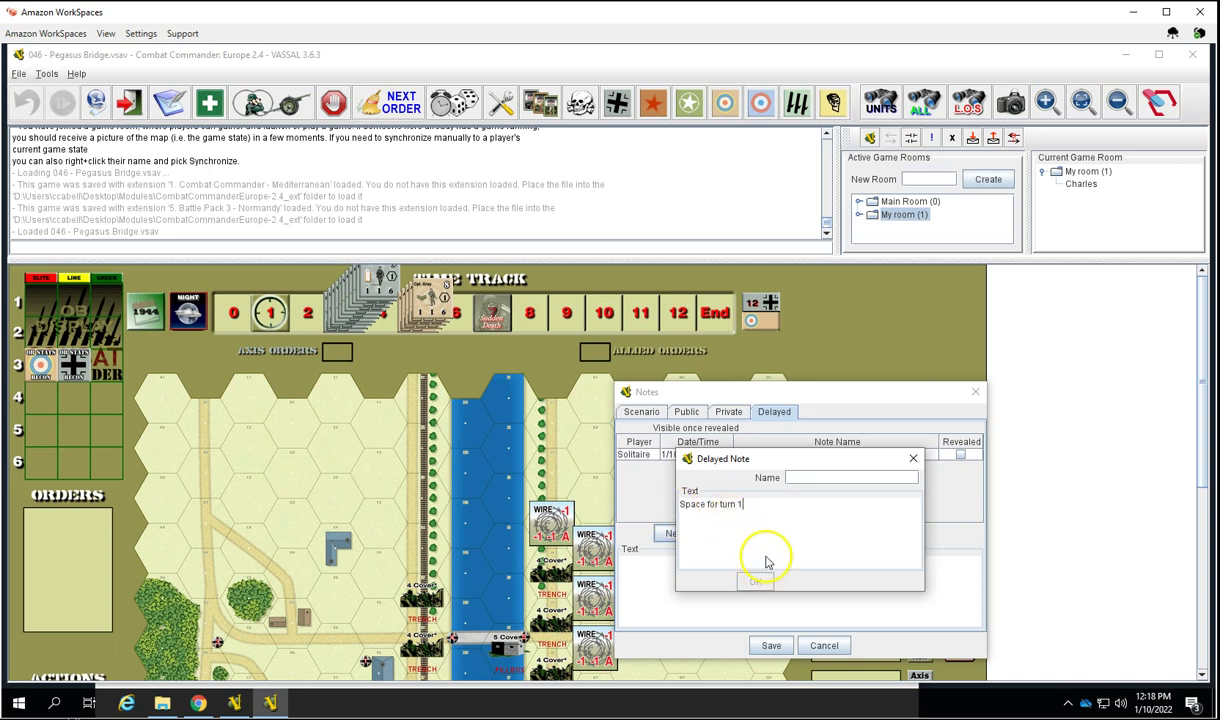
left_click(803, 477)
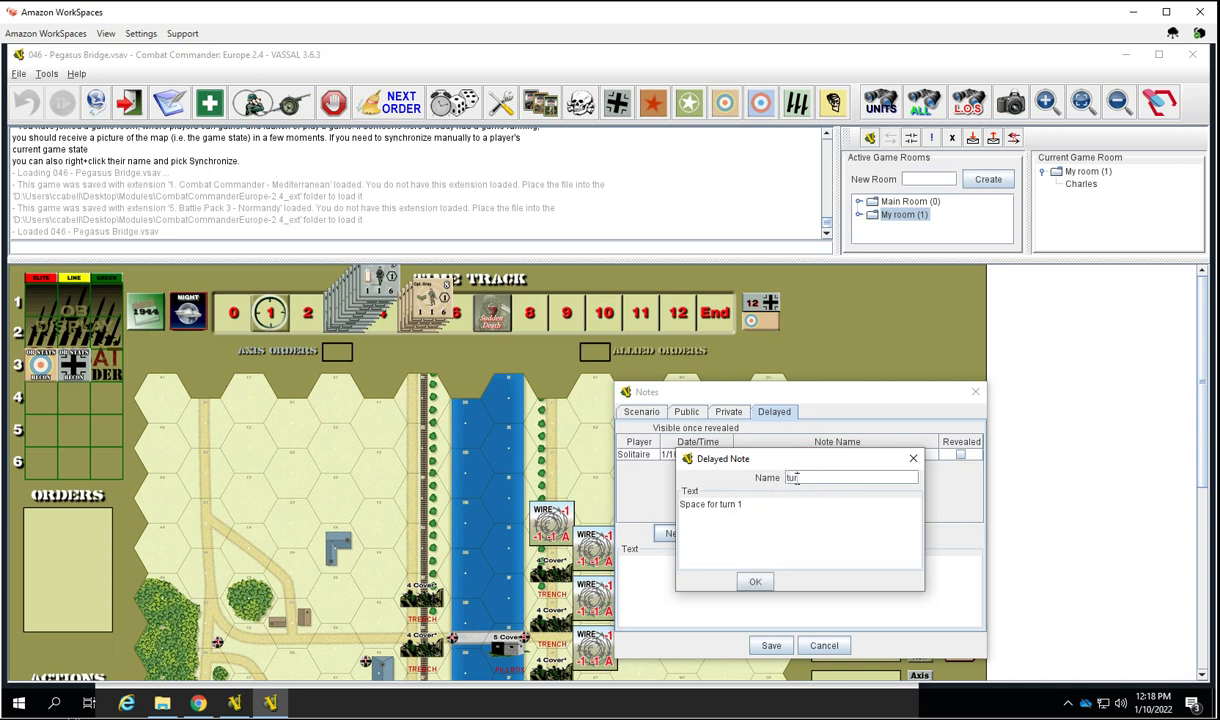
left_click(754, 581)
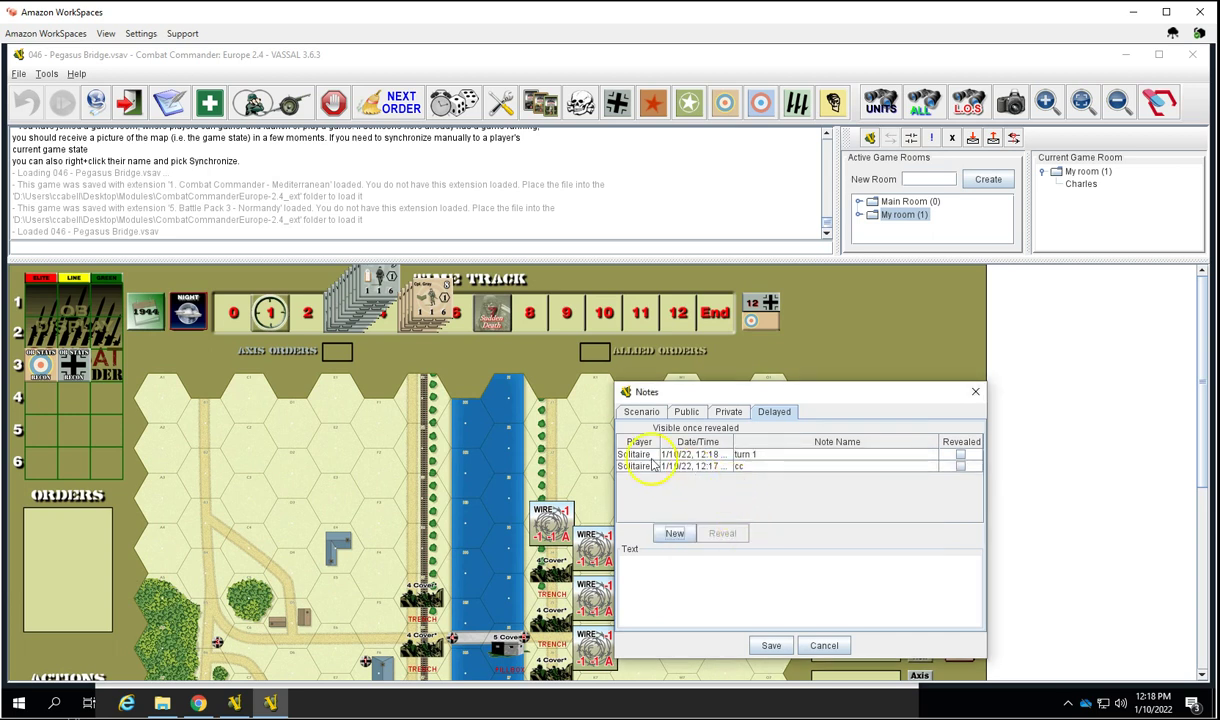
Step: Review the texts of the turn 1 and cc delayed notes and close the Notes window
left_click(648, 455)
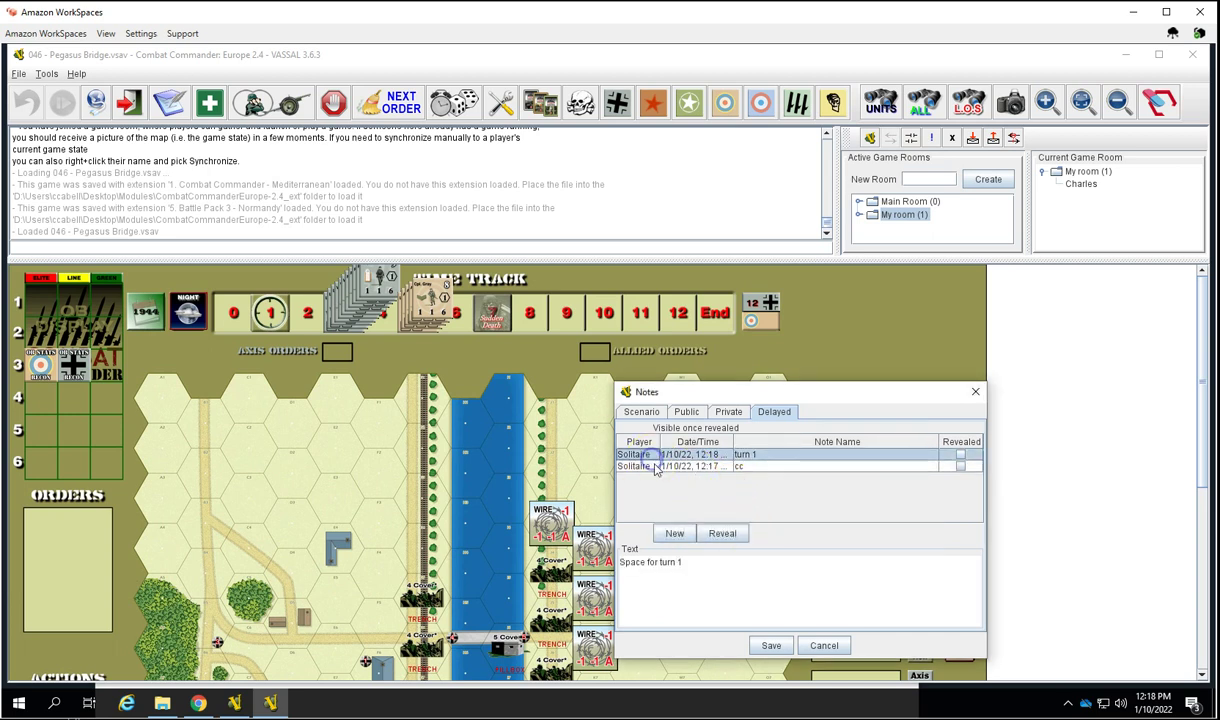
left_click(705, 467)
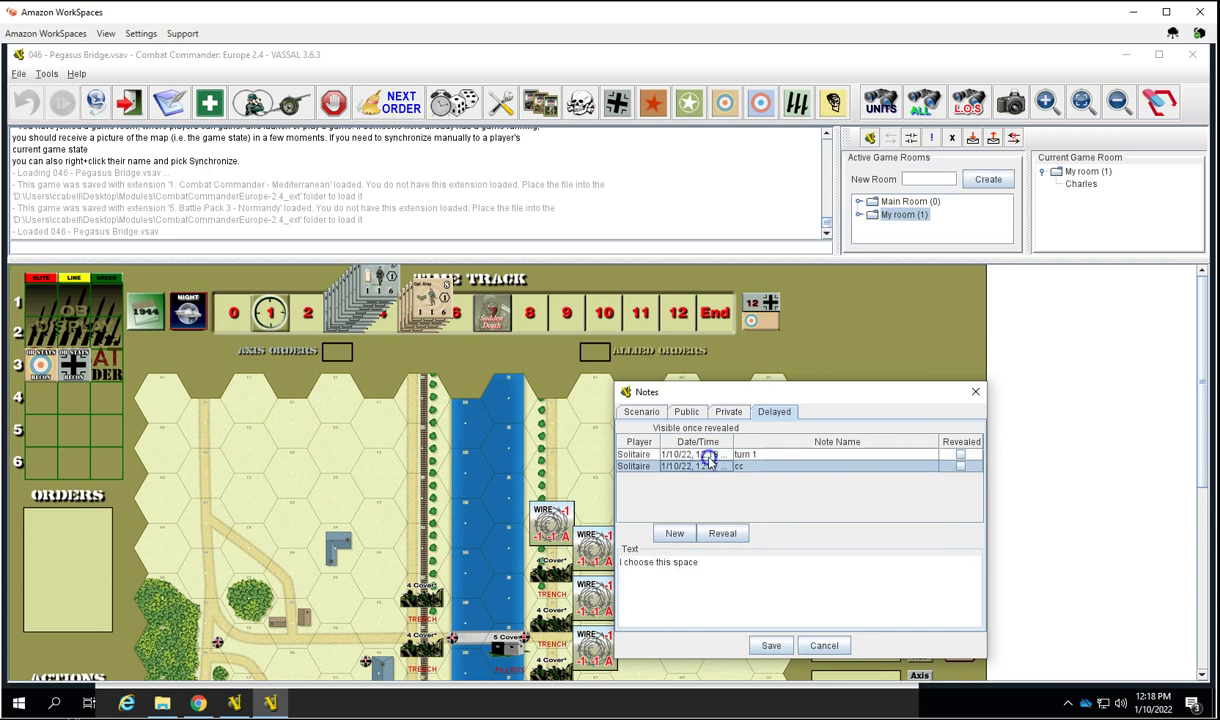
left_click(706, 455)
left_click(707, 467)
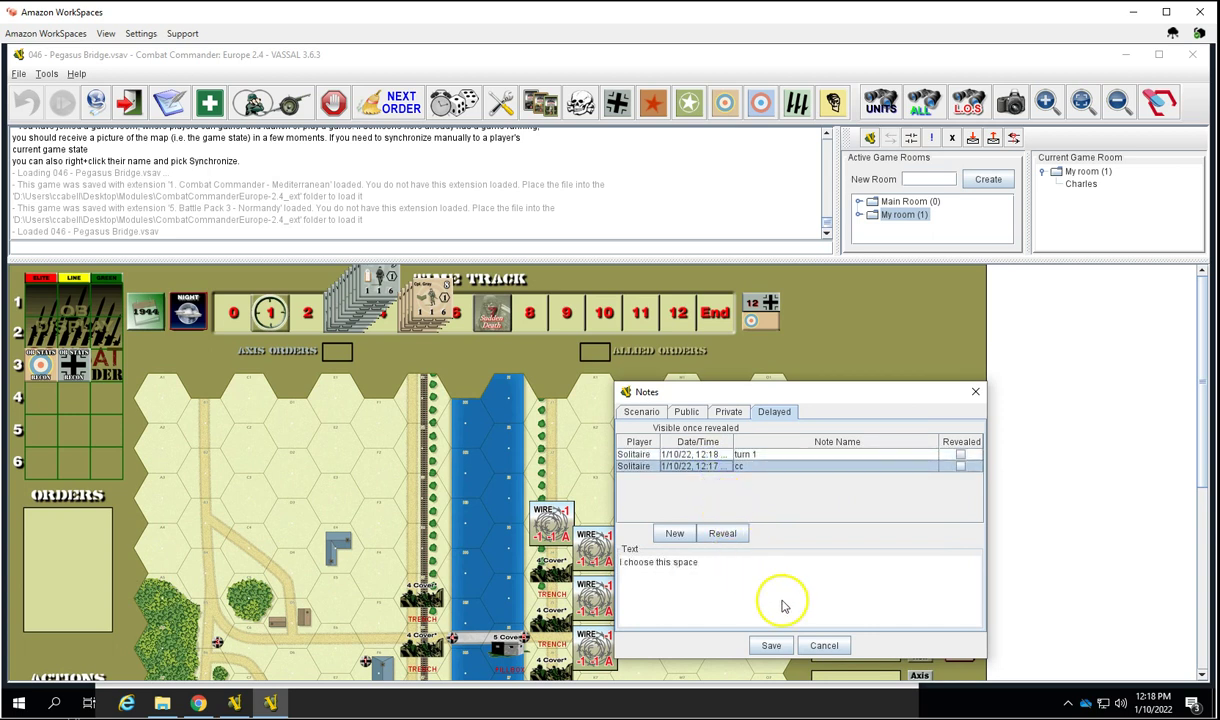
left_click(974, 394)
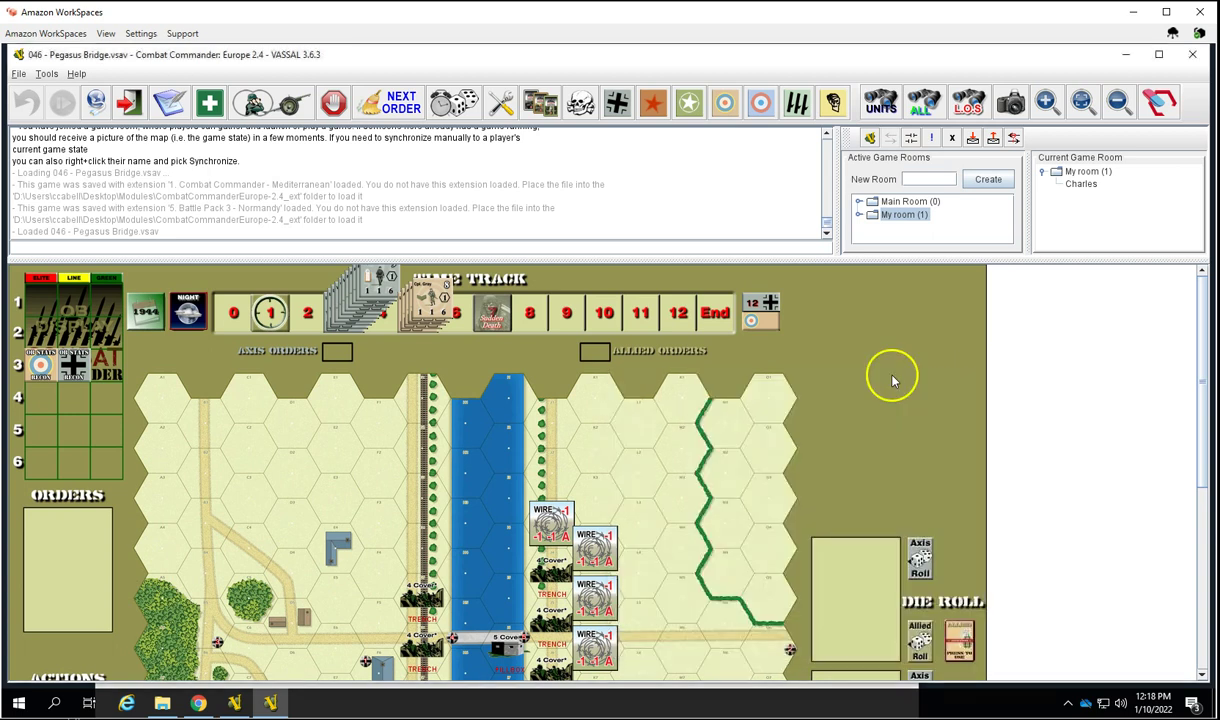
Step: Show the game piece palette beside the chat log and enlarge it in height and width
left_click(288, 108)
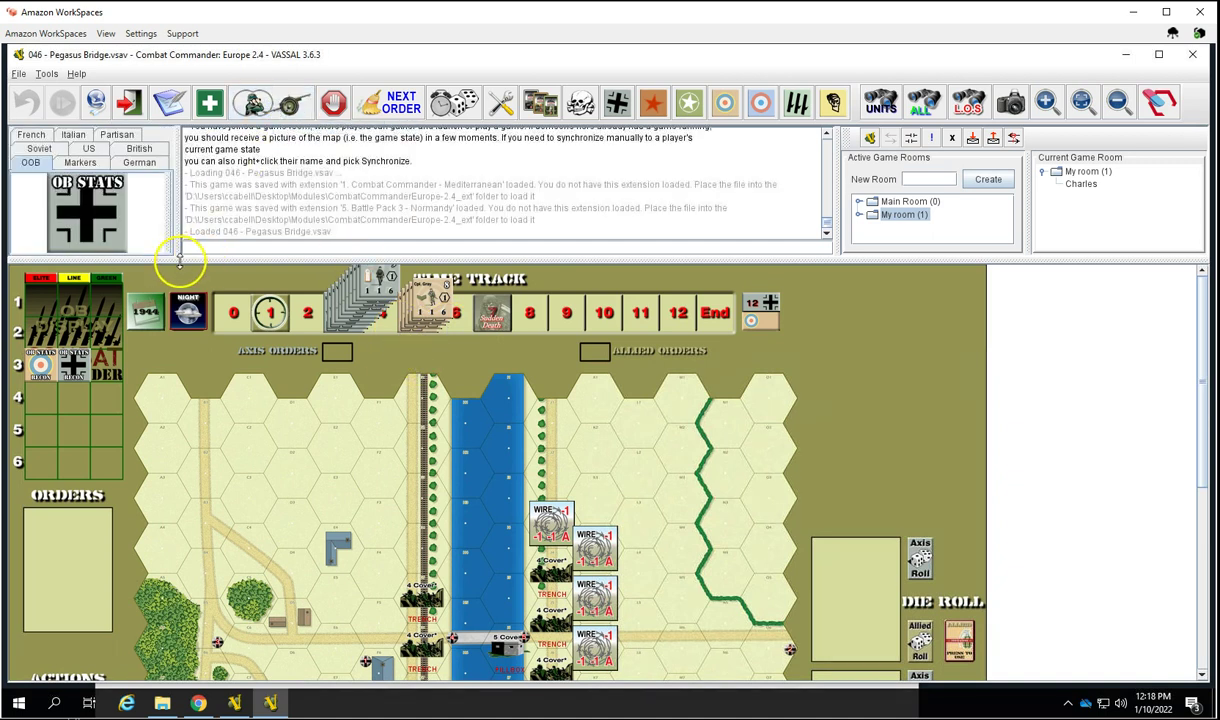
left_click_drag(179, 261, 174, 307)
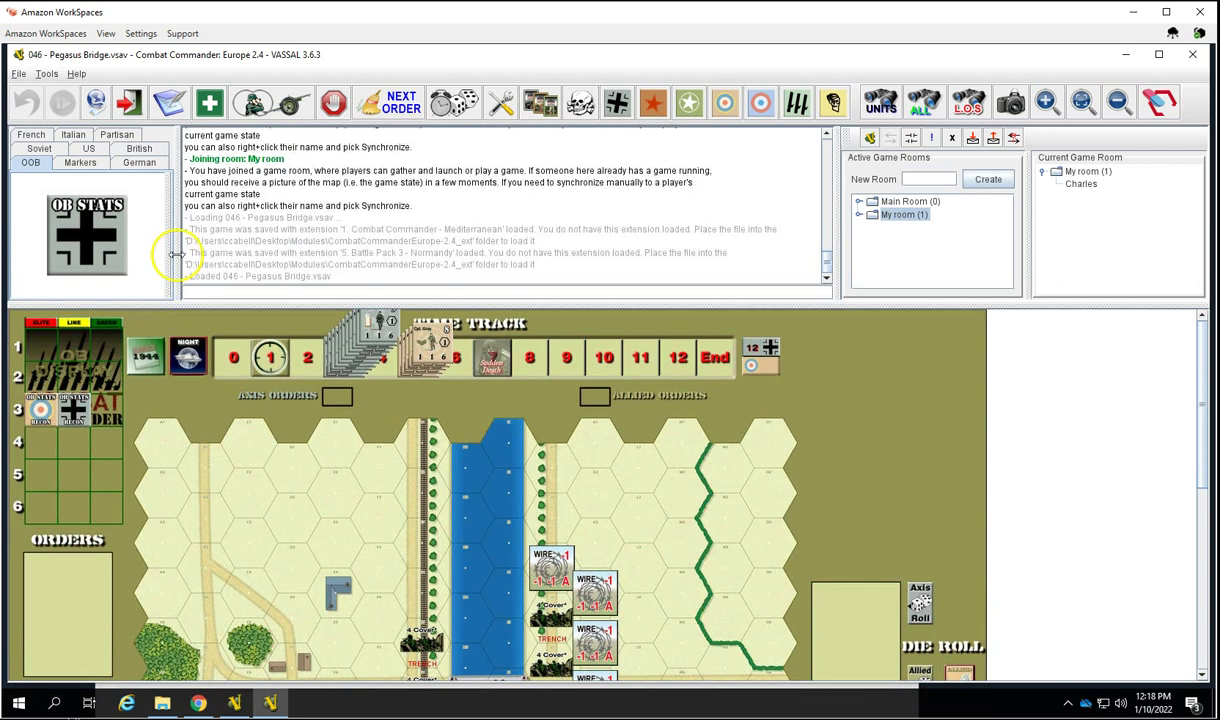
mouse_move(179, 240)
left_mouse_down()
mouse_move(259, 240)
mouse_move(177, 222)
left_mouse_up()
Step: Look through the order-of-battle pieces for the German, Soviet, US, British and French sides
left_click(37, 158)
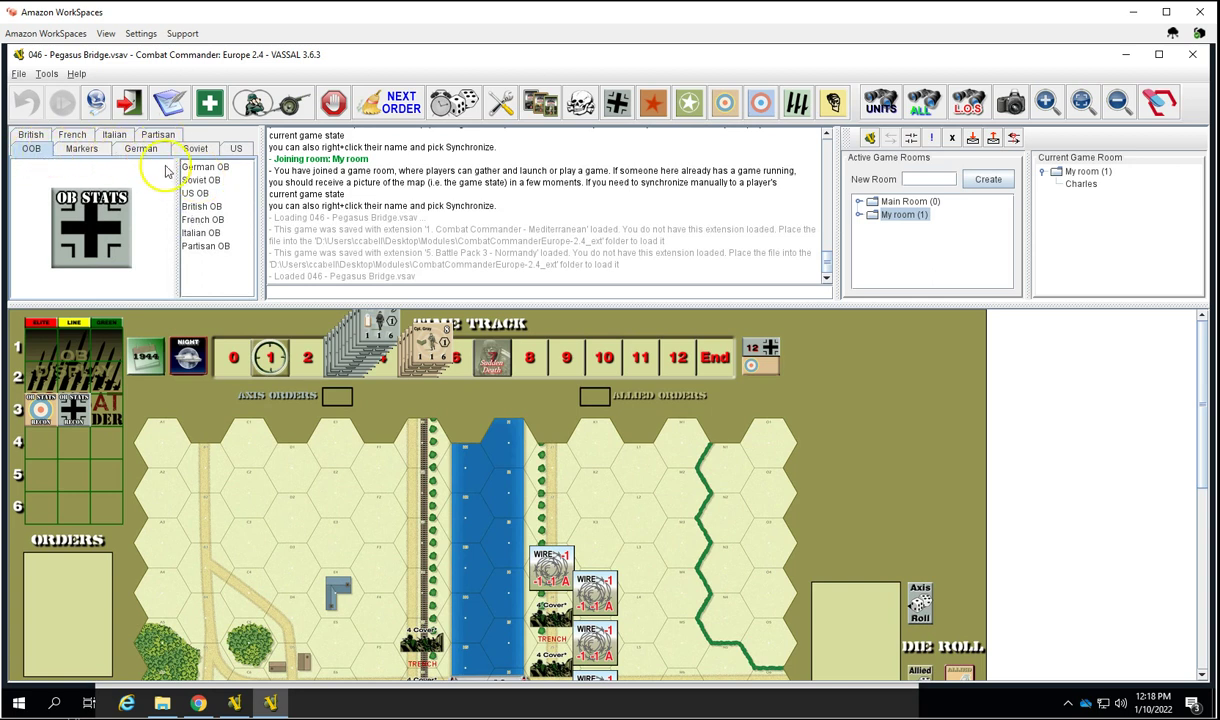
left_click(197, 166)
left_click(199, 180)
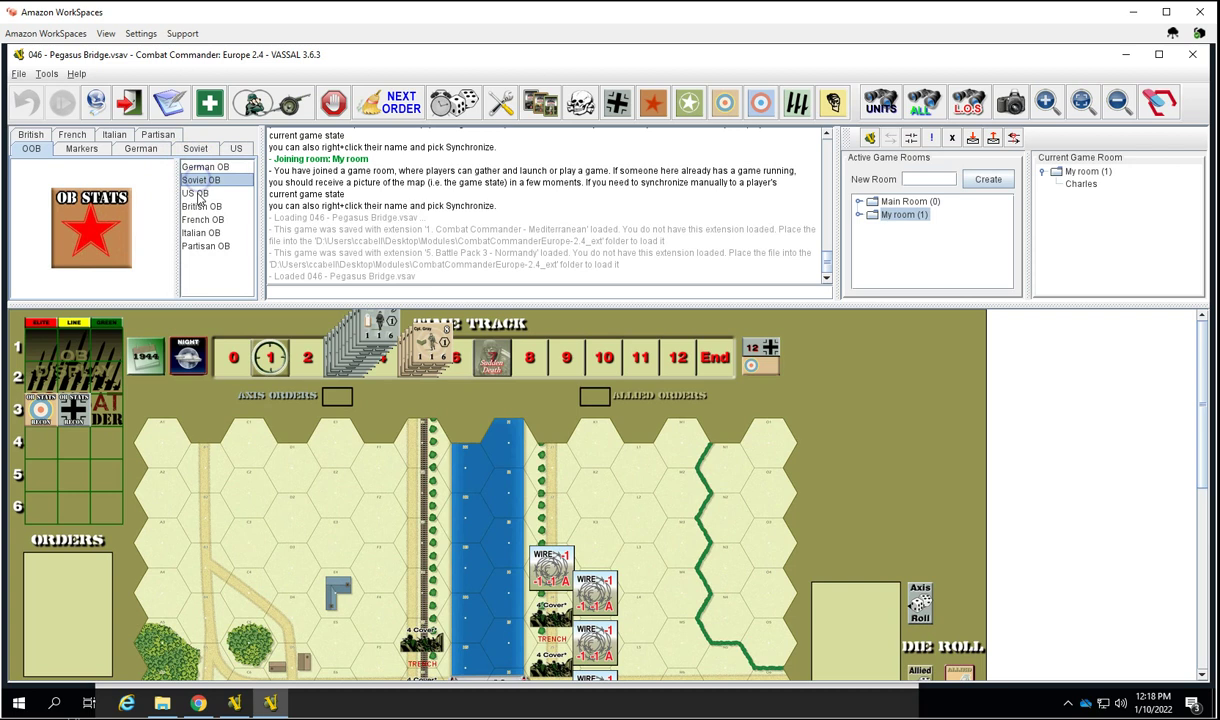
left_click(197, 193)
left_click(199, 206)
left_click(200, 219)
Step: Look through the palette's marker pieces and the German, British, French and Italian leader pieces
left_click(80, 149)
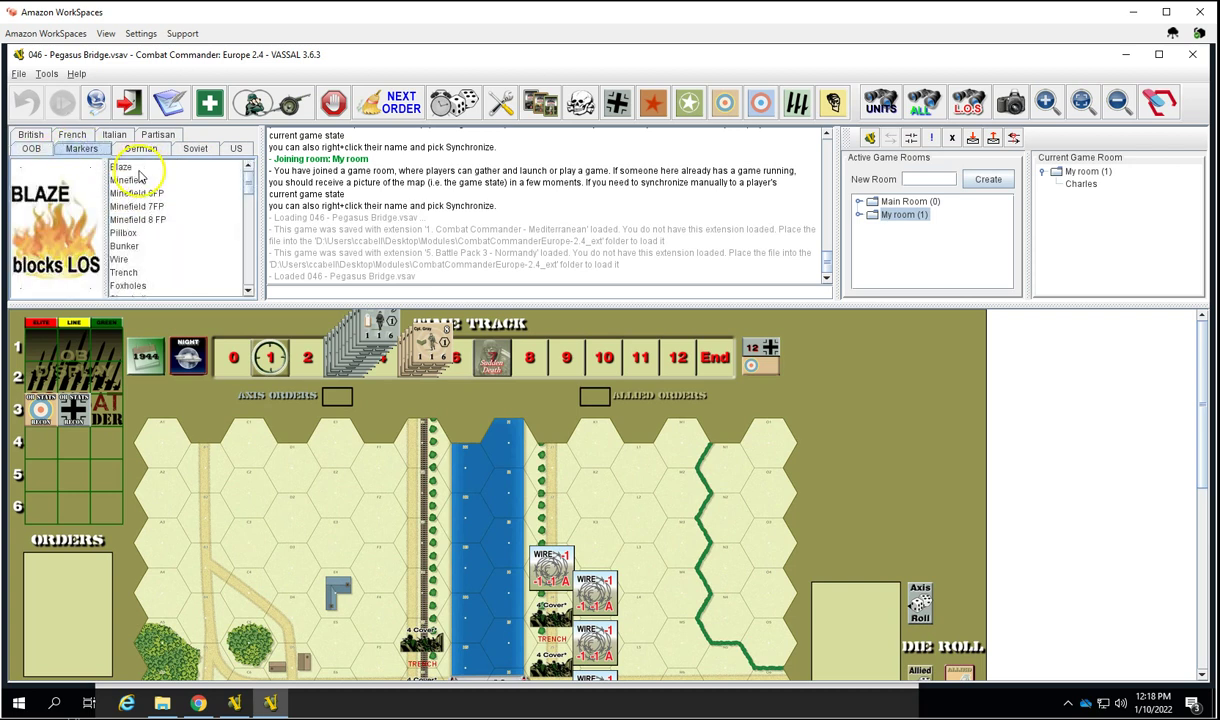
scroll(140, 190, "down", 1)
left_click(131, 151)
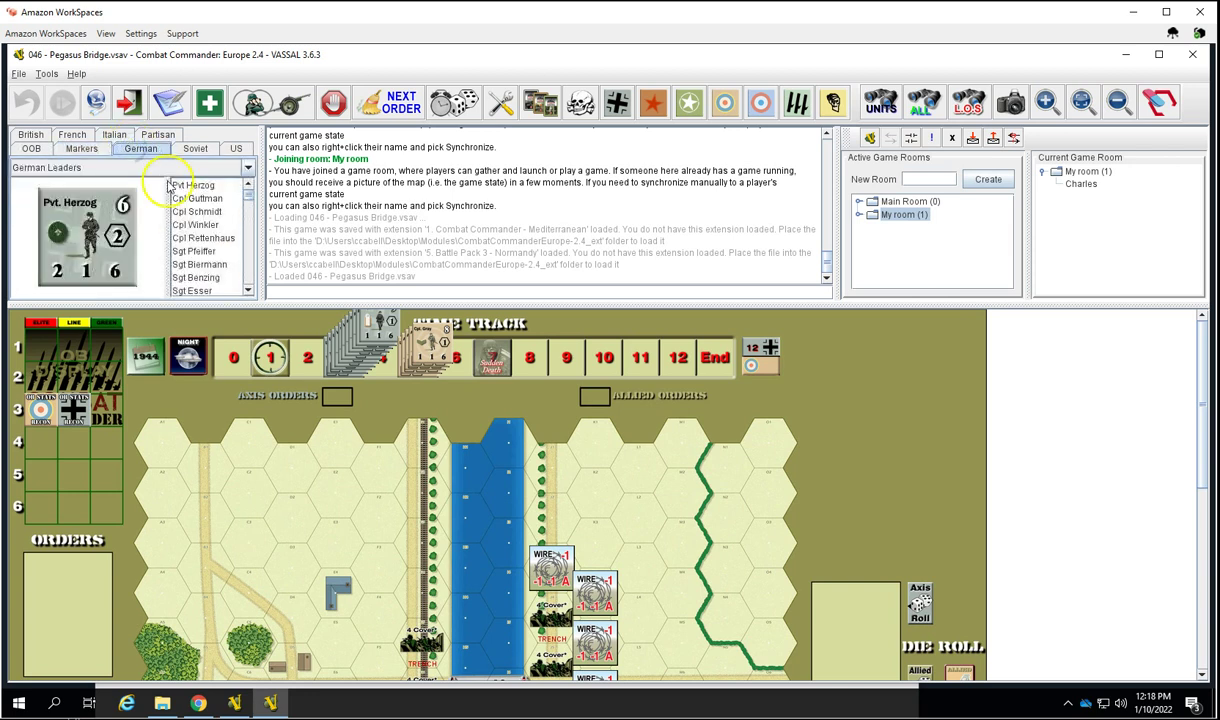
scroll(210, 226, "down", 2)
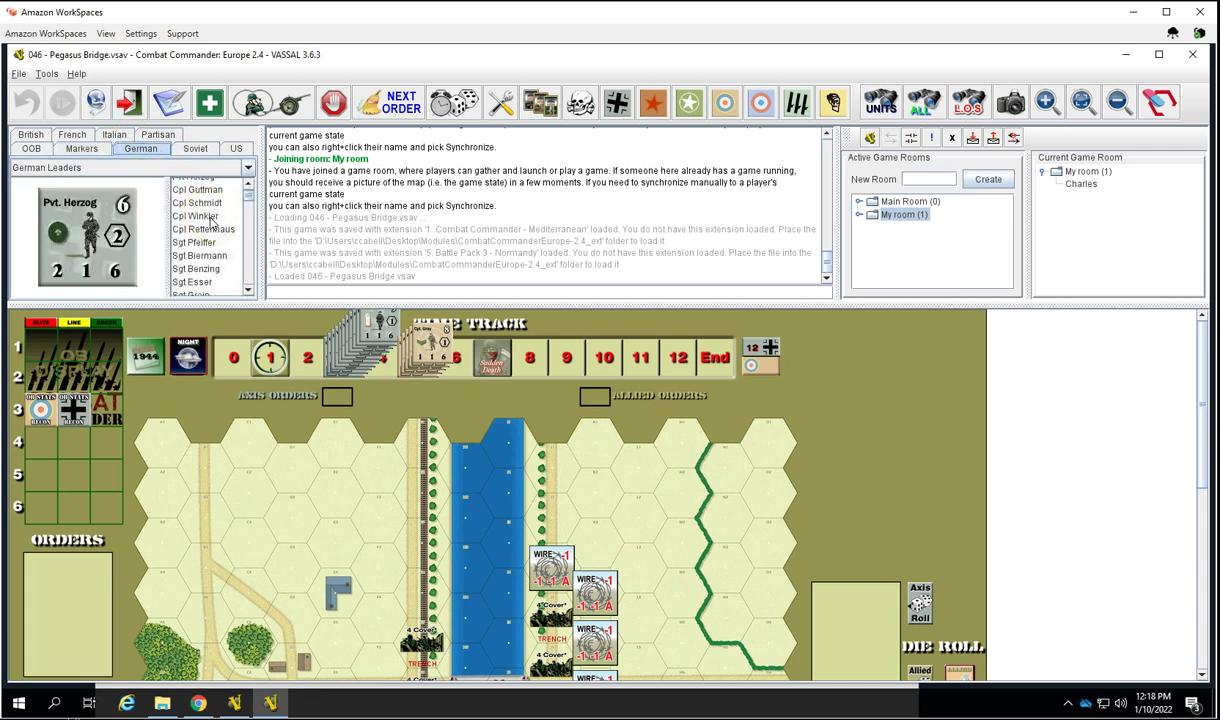
scroll(210, 233, "down", 1)
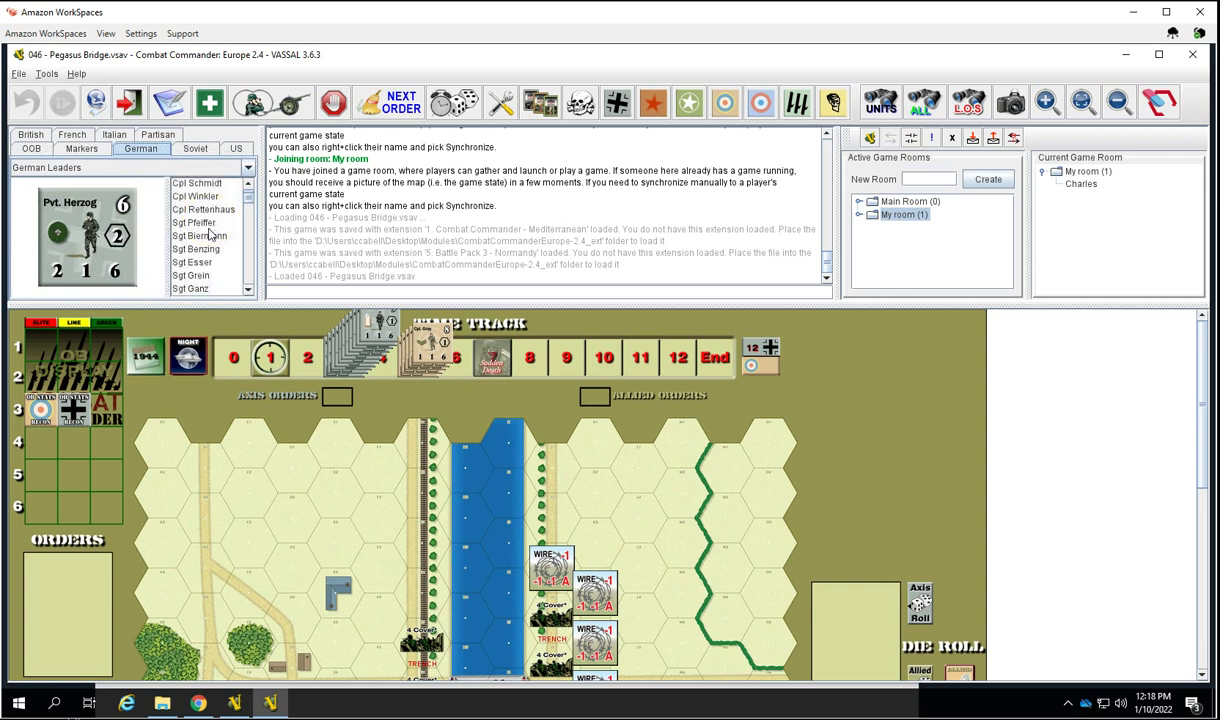
left_click(40, 137)
left_click(72, 134)
left_click(113, 134)
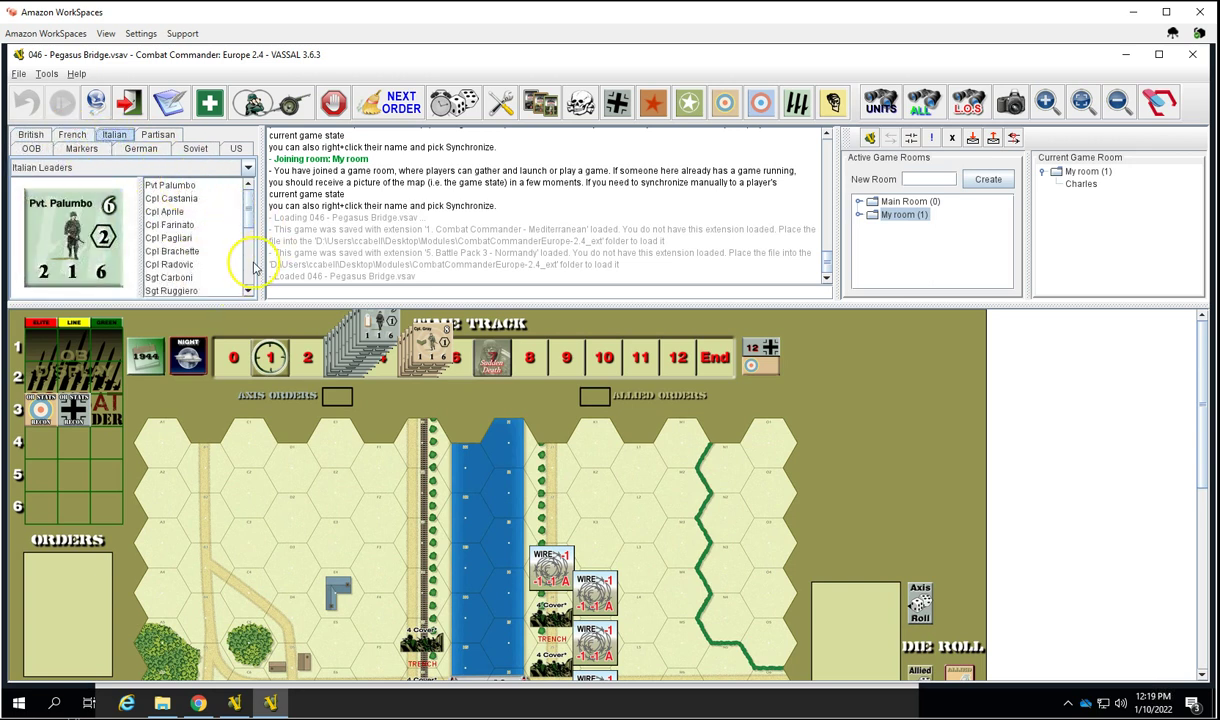
Step: Read the player aids for Mines, Wire and Foxholes / Trenches in a widened window and close it
left_click(209, 104)
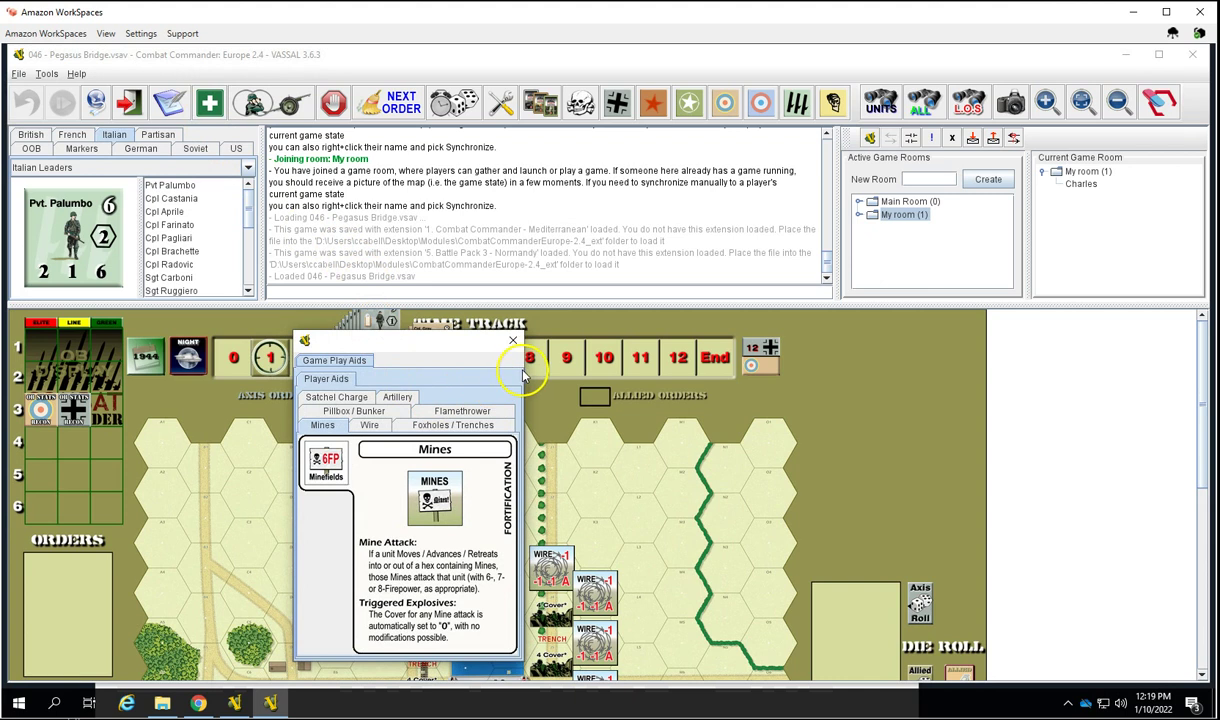
left_click_drag(521, 368, 688, 362)
left_click_drag(493, 349, 430, 175)
left_click(358, 237)
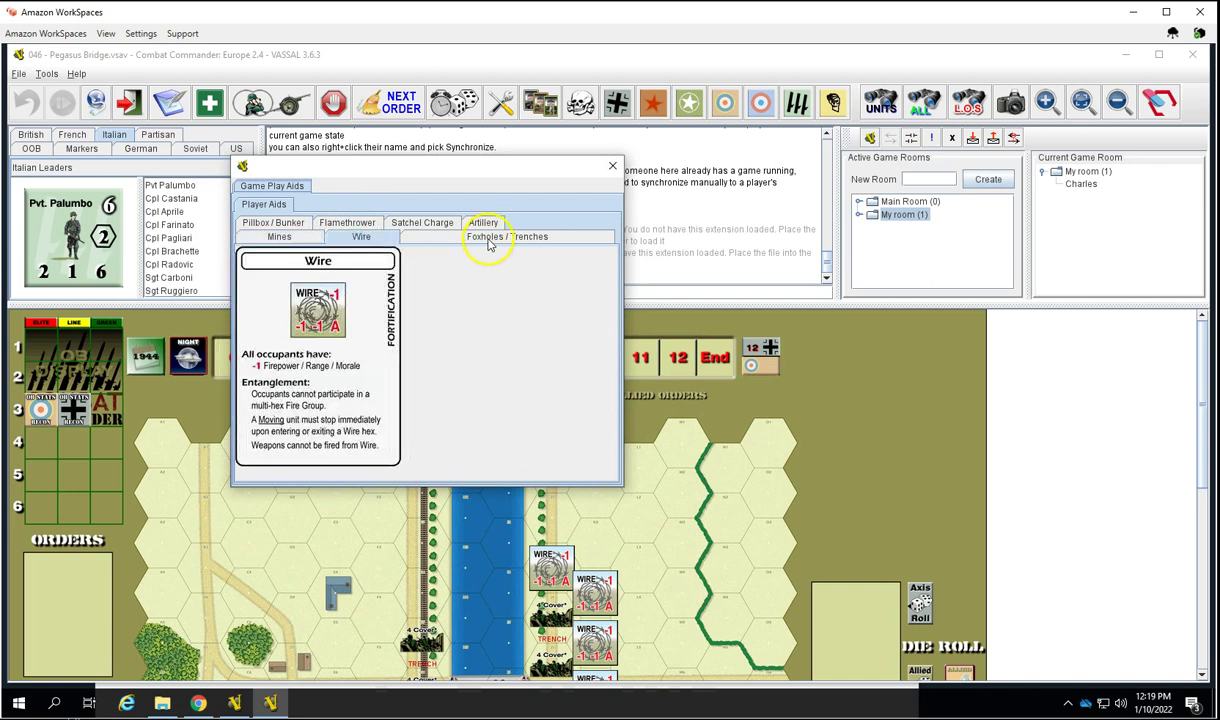
left_click(490, 240)
left_click(612, 166)
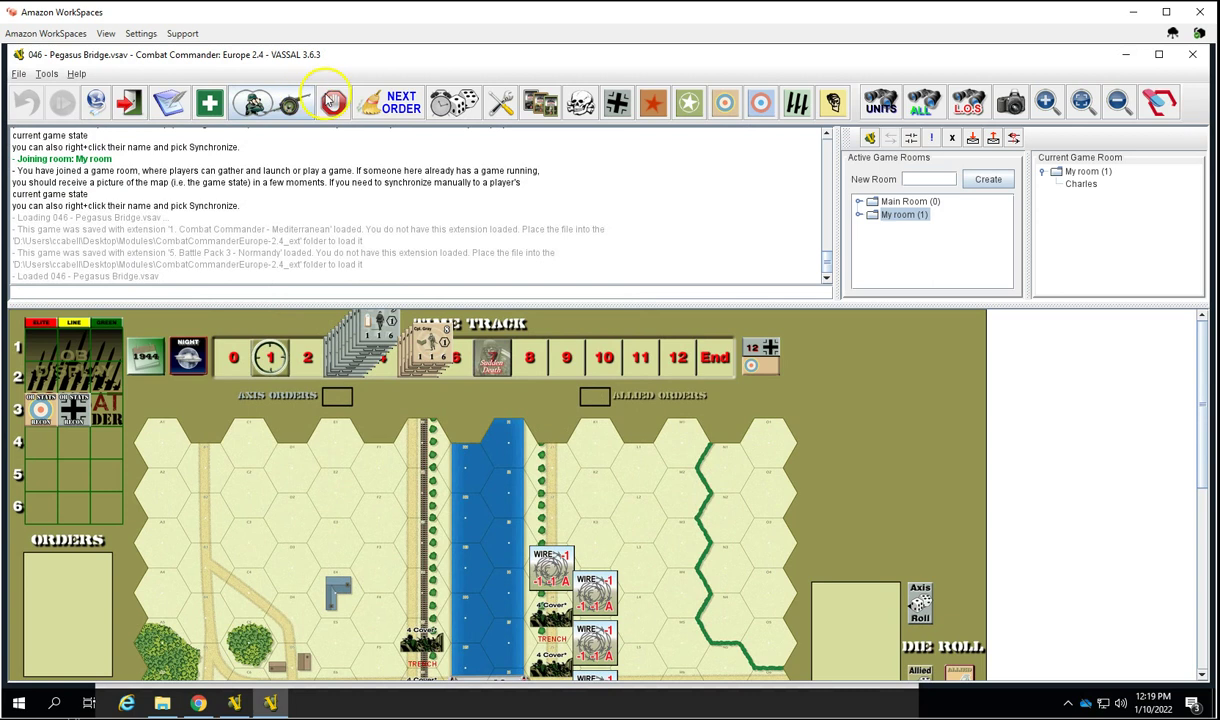
Step: Interrupt the active player's turn to announce an action card, and mark the current order as completed
left_click(333, 104)
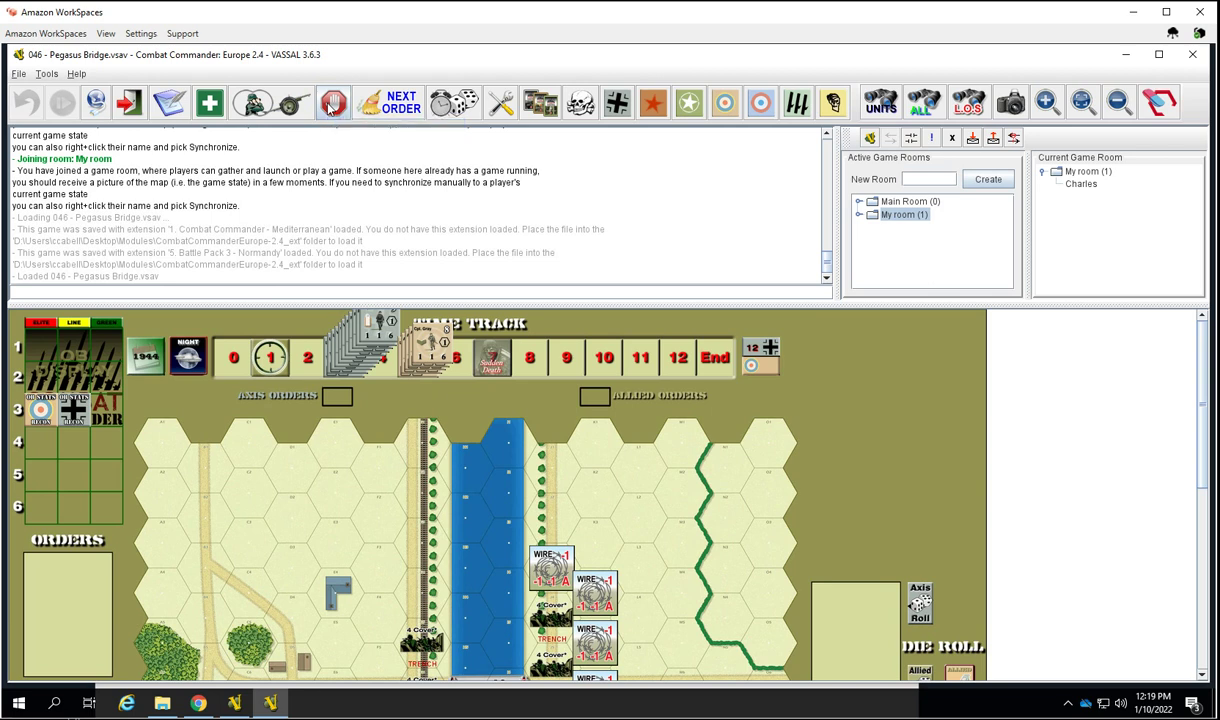
left_click(333, 105)
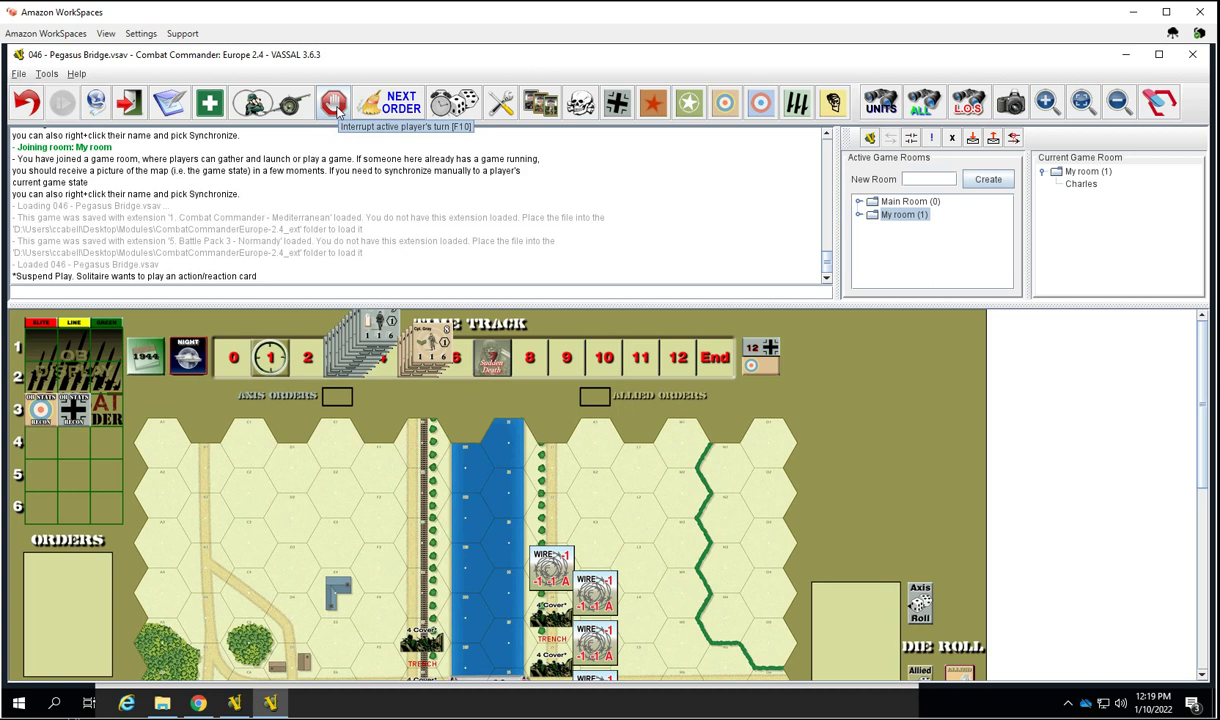
left_click(398, 100)
scroll(720, 392, "down", 3)
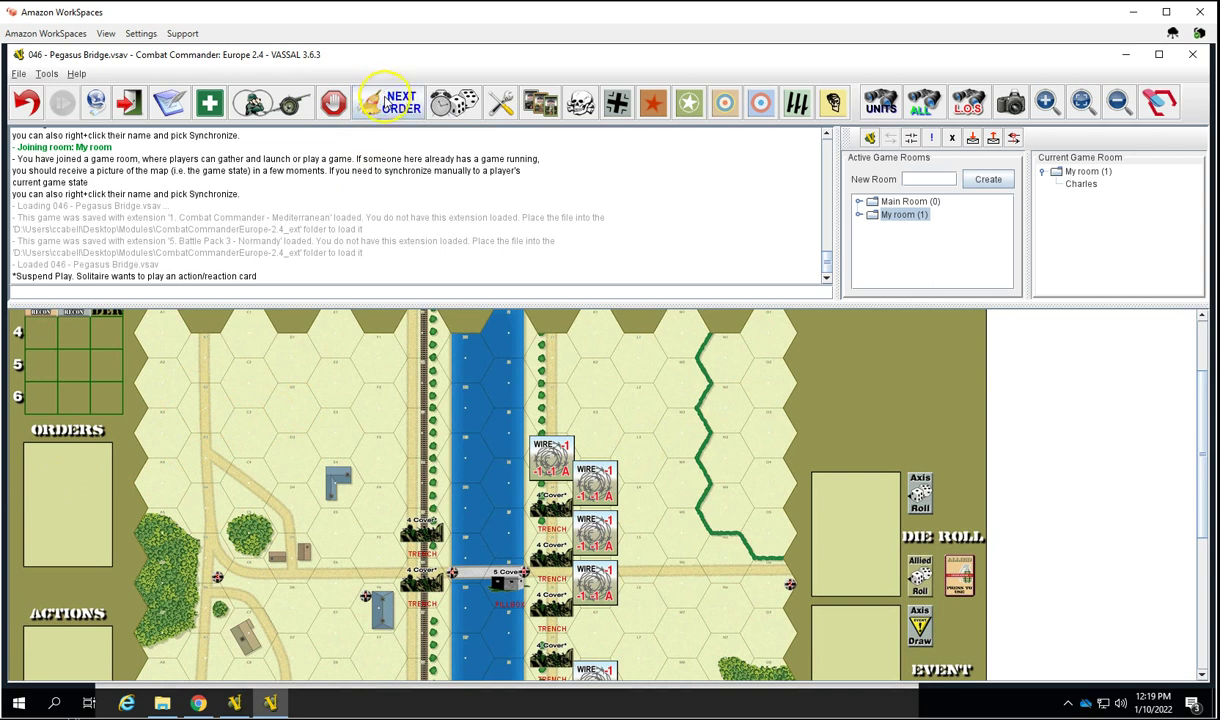
left_click(385, 106)
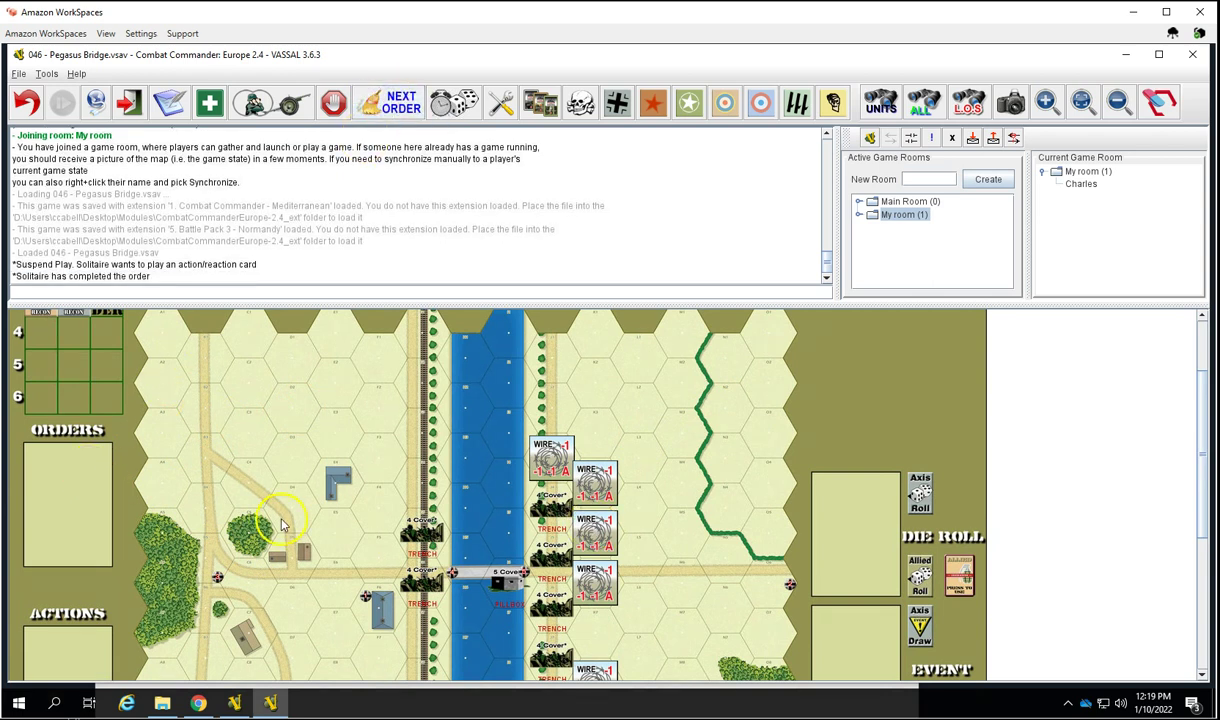
Step: Perform the Time Event three times and check its reminders in the chat log
left_click(398, 116)
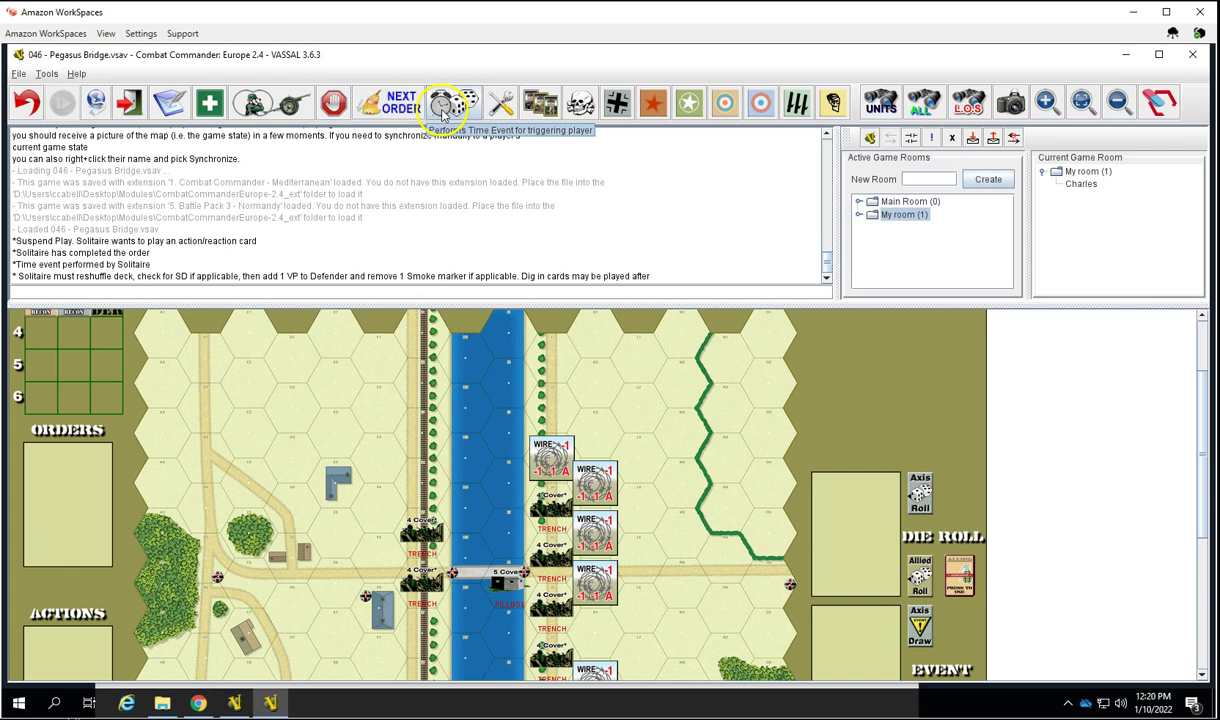
left_click(444, 108)
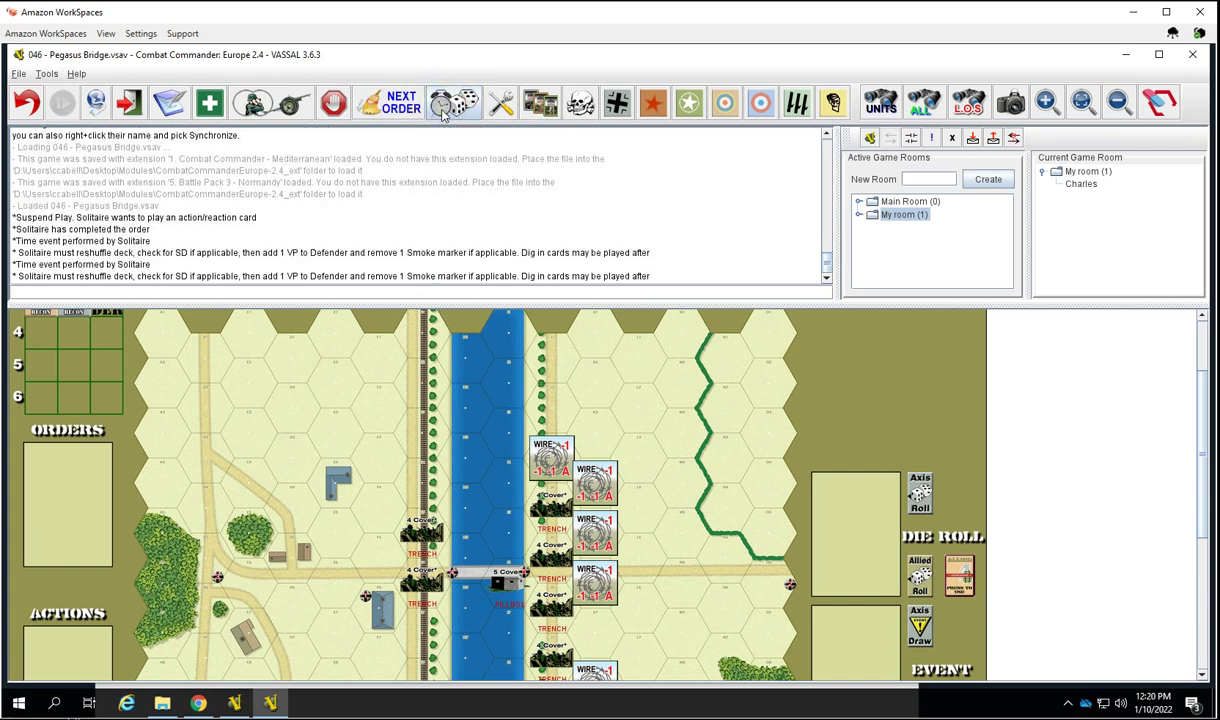
scroll(472, 262, "up", 1)
scroll(472, 262, "down", 1)
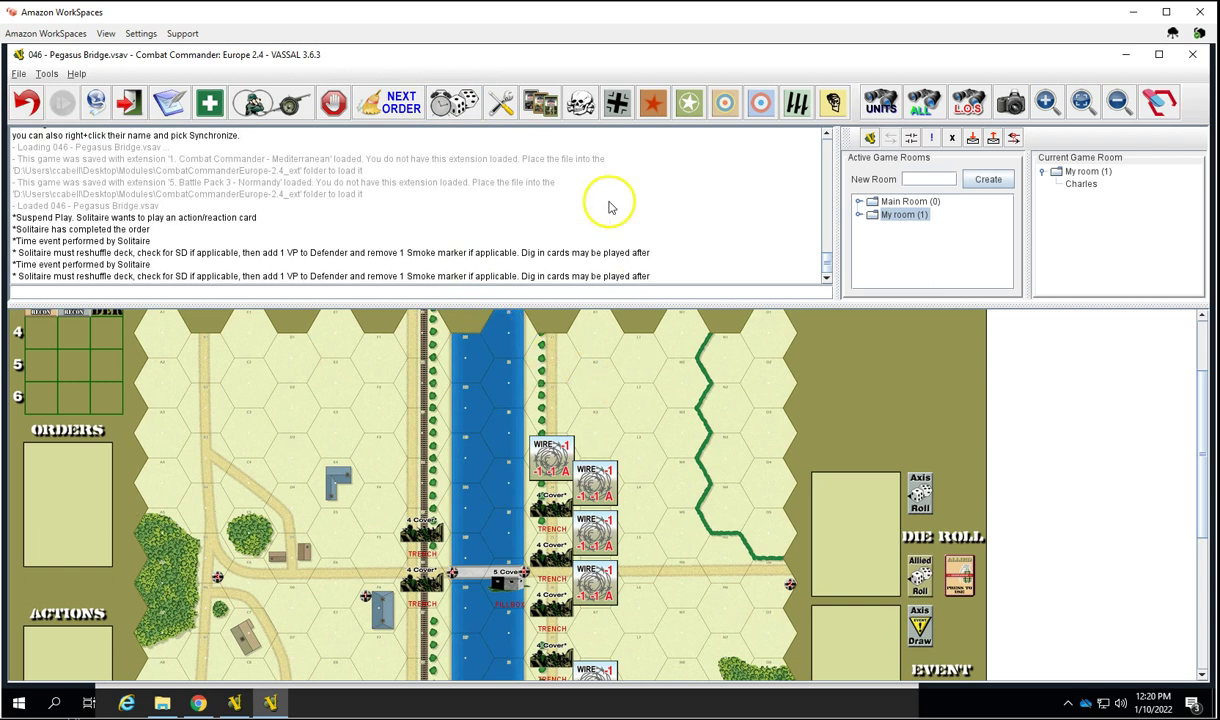
left_click(445, 106)
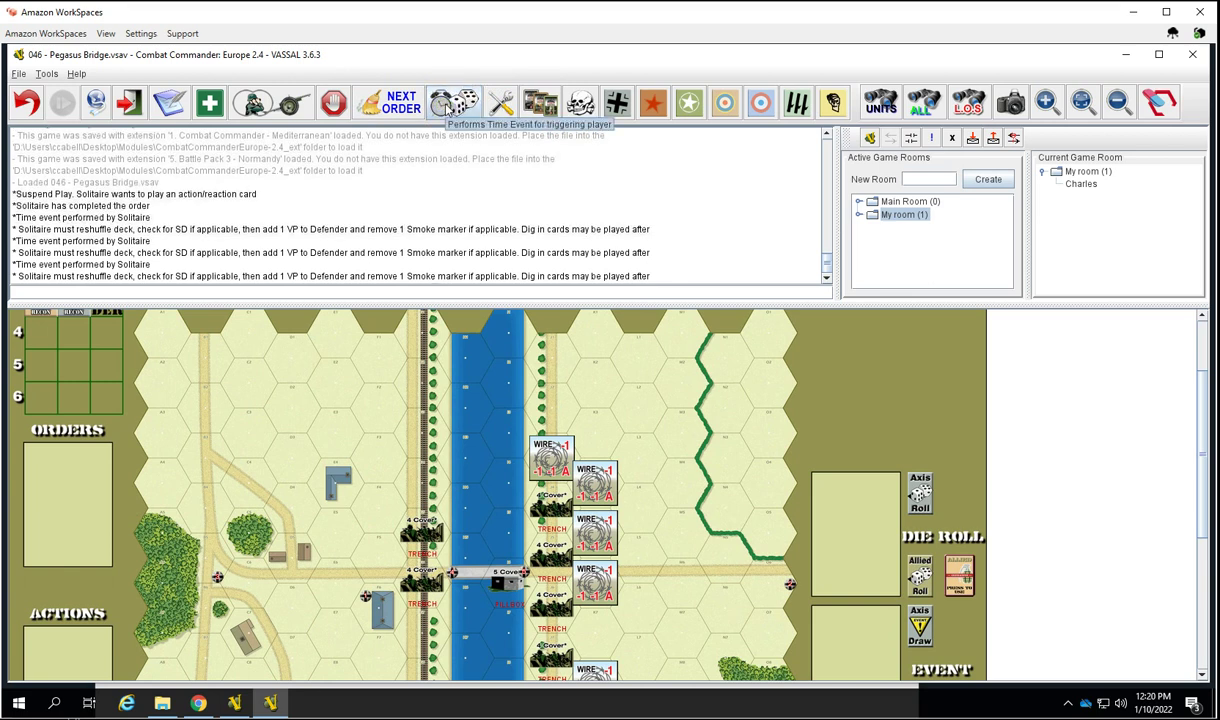
Step: Place the Axis sergeant, a Conscript squad and a Green team from the Stage Map onto the hexes east of the canal
left_click(503, 106)
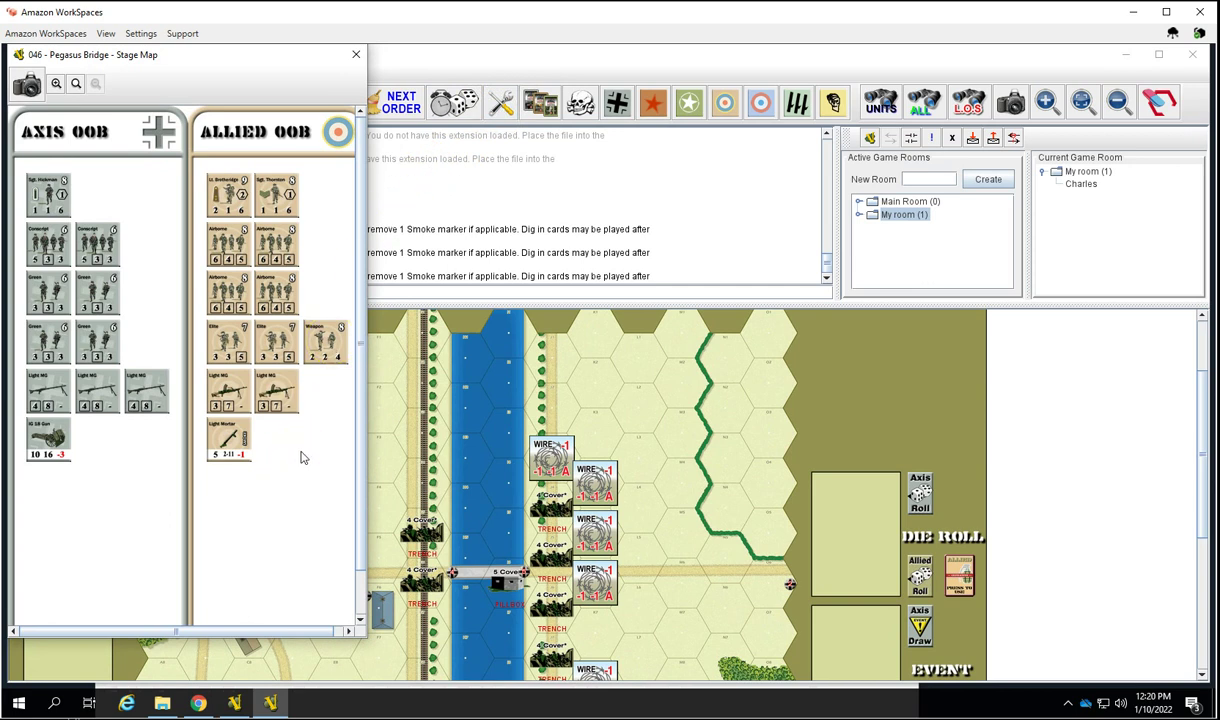
left_click(292, 372)
left_click_drag(46, 196, 594, 398)
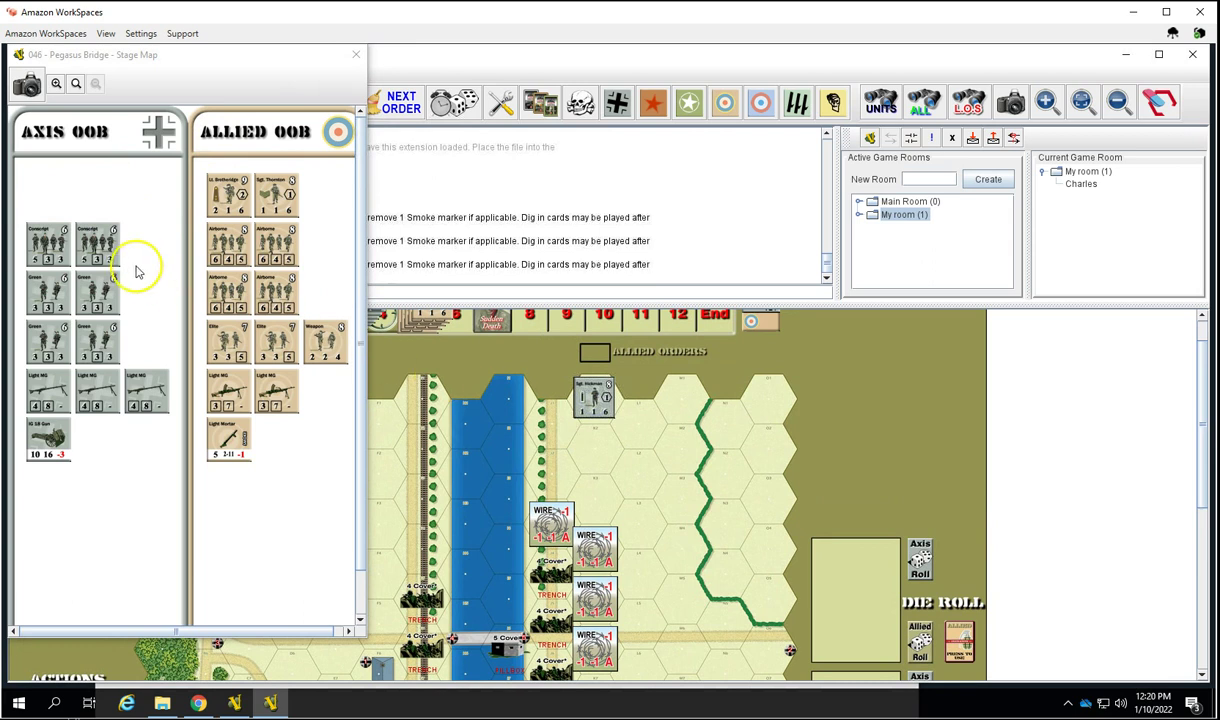
left_click_drag(100, 248, 637, 421)
left_click_drag(55, 305, 582, 463)
left_click(353, 55)
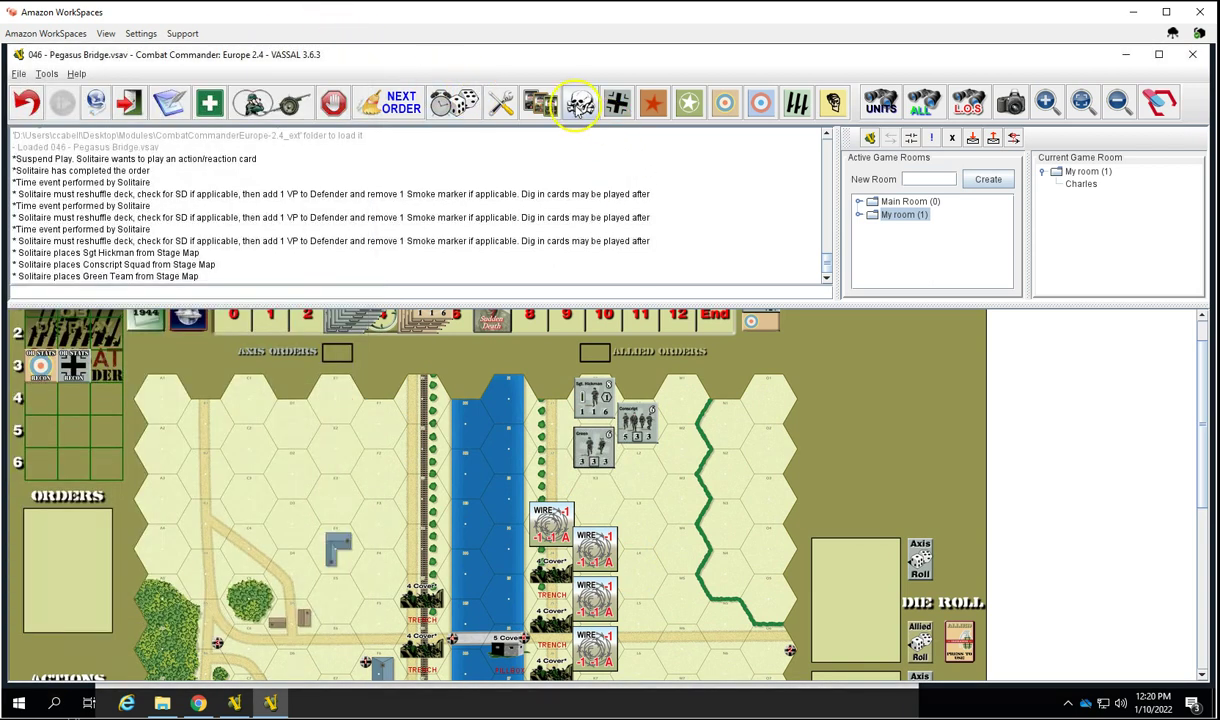
Step: Examine the Casualties track and close its window
left_click(580, 105)
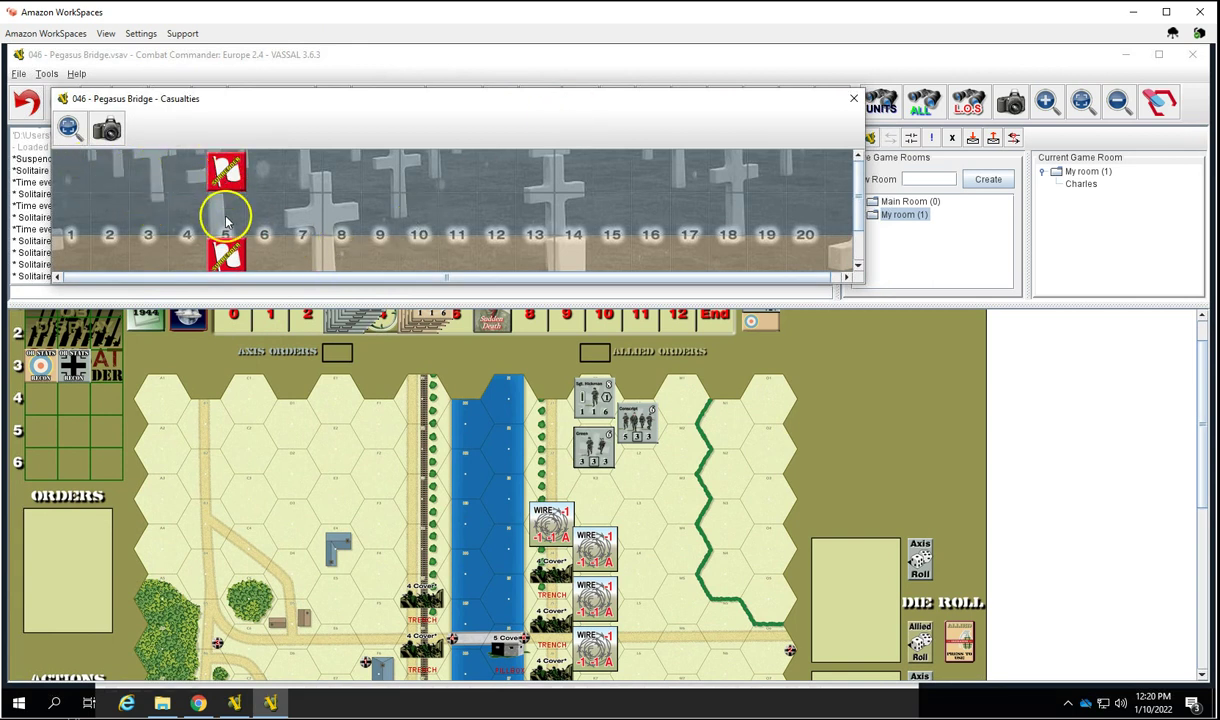
left_click(853, 98)
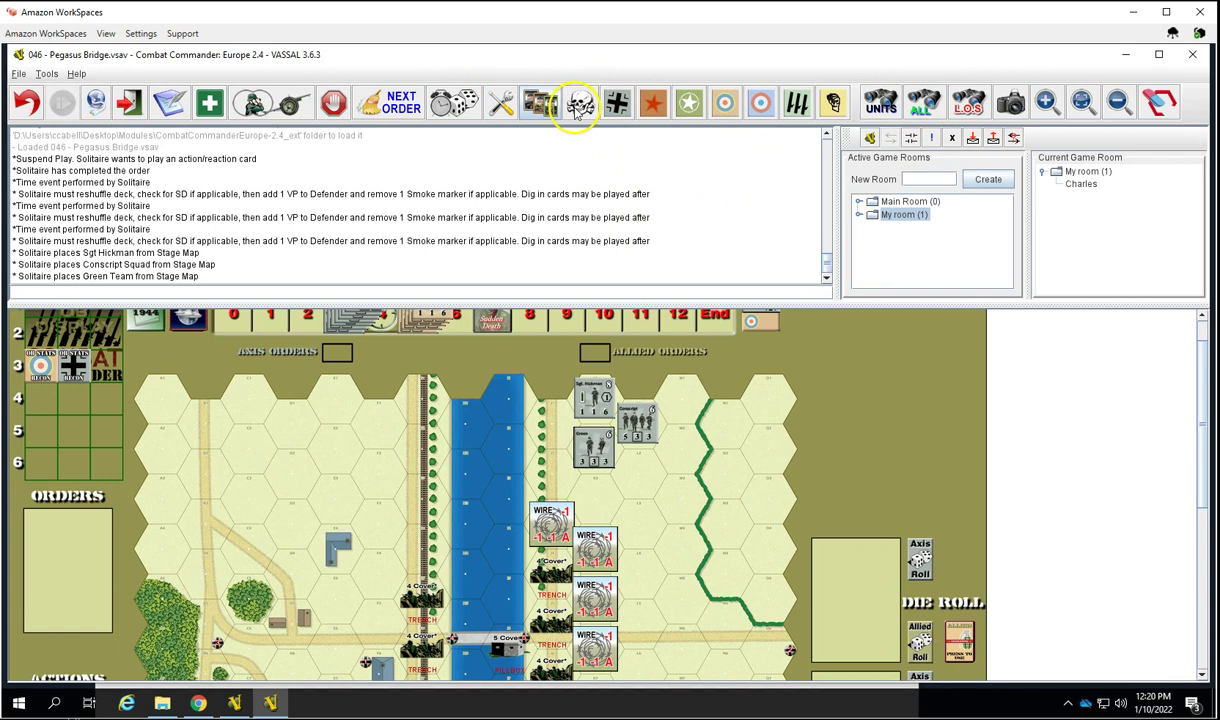
Step: Draw a card into the first slot of the German hand and play it as an order through to completion
left_click(616, 106)
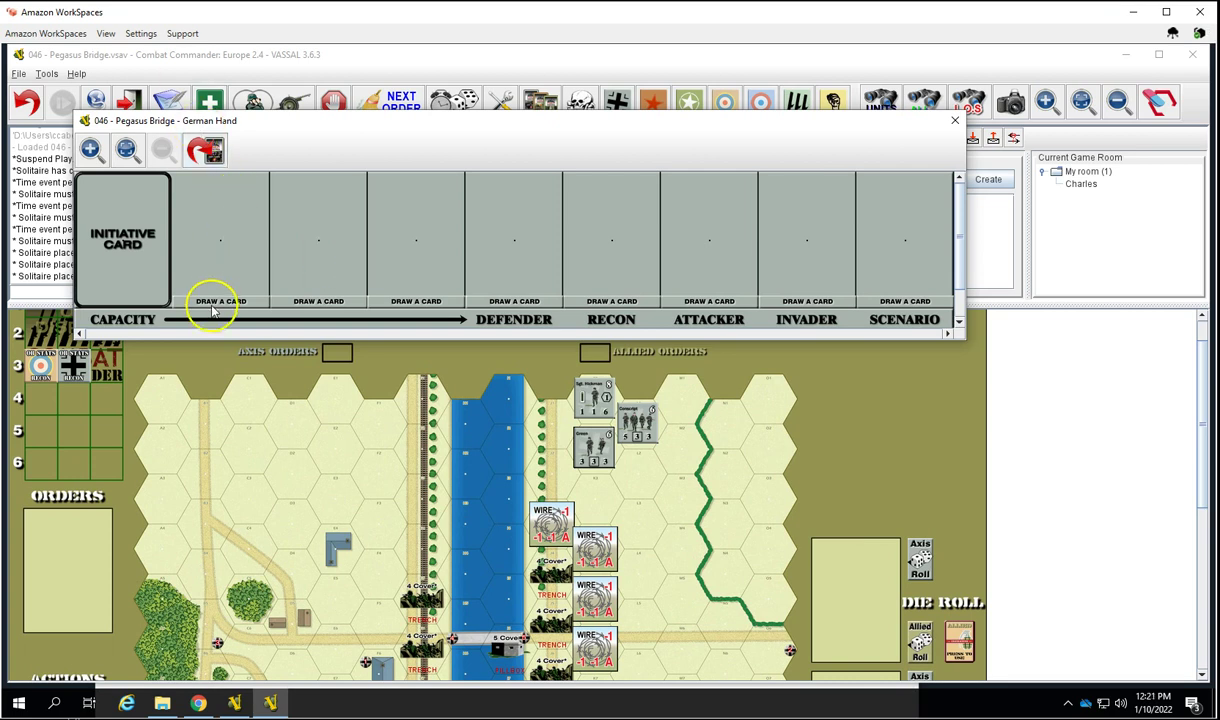
left_click(250, 308)
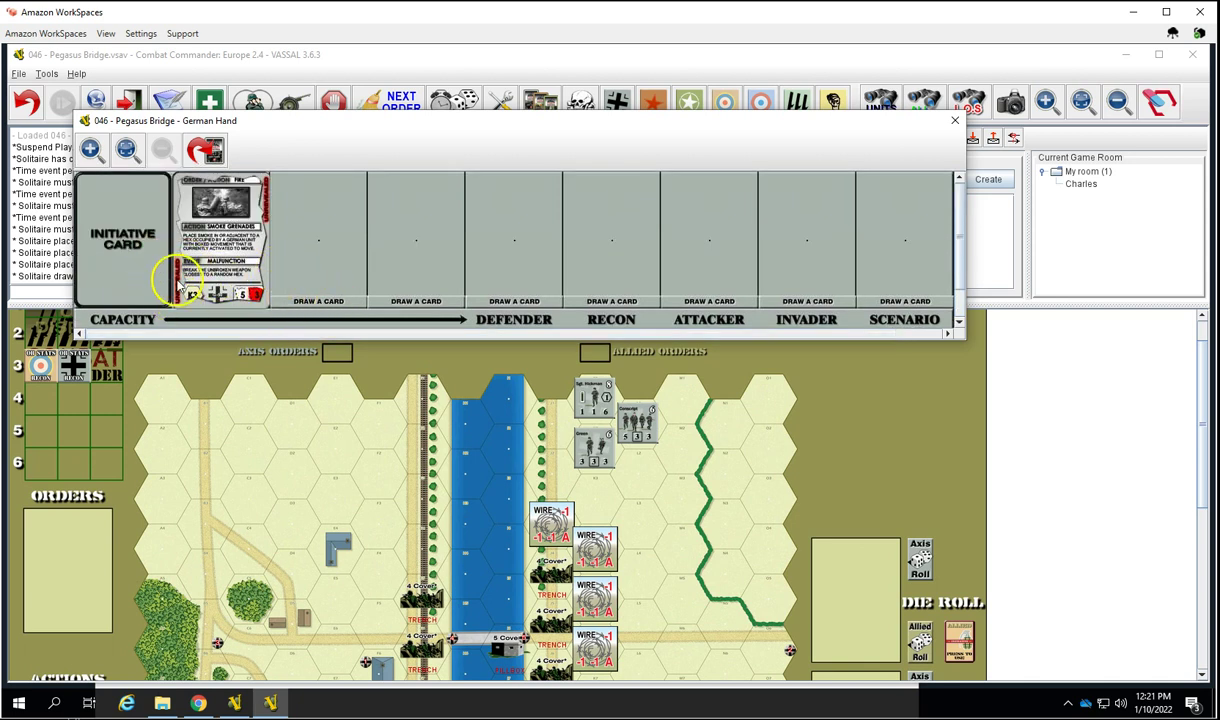
right_click(210, 256)
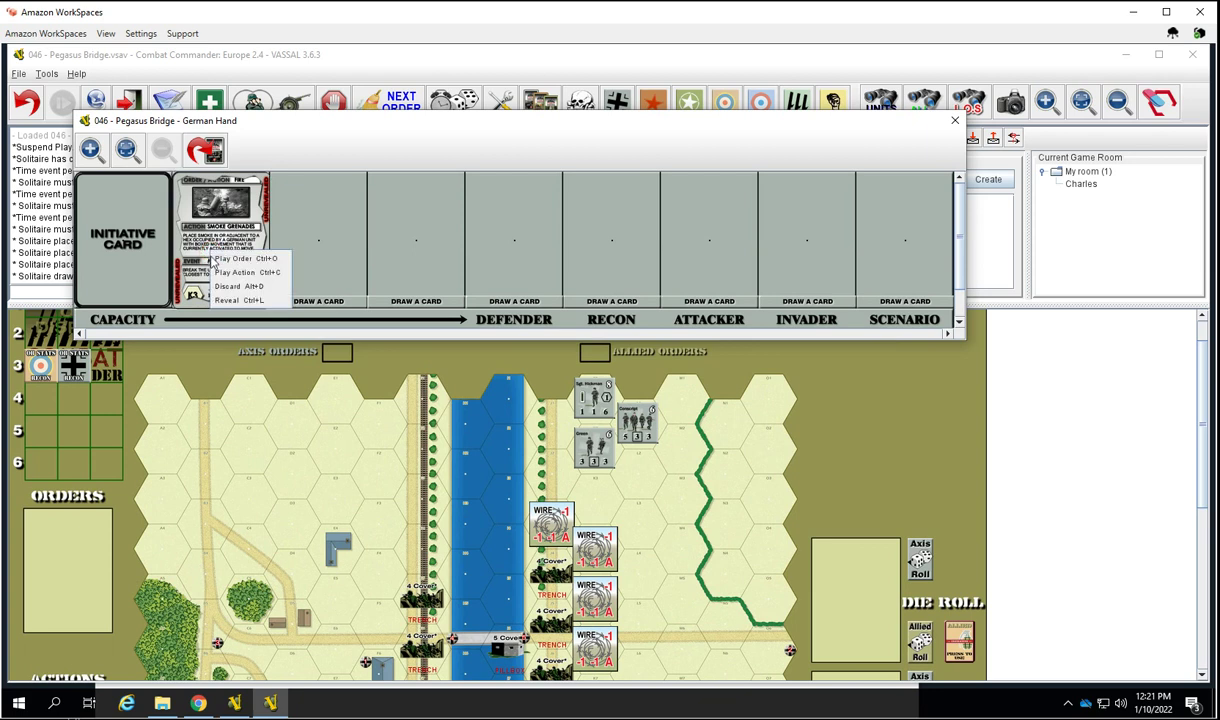
left_click(225, 258)
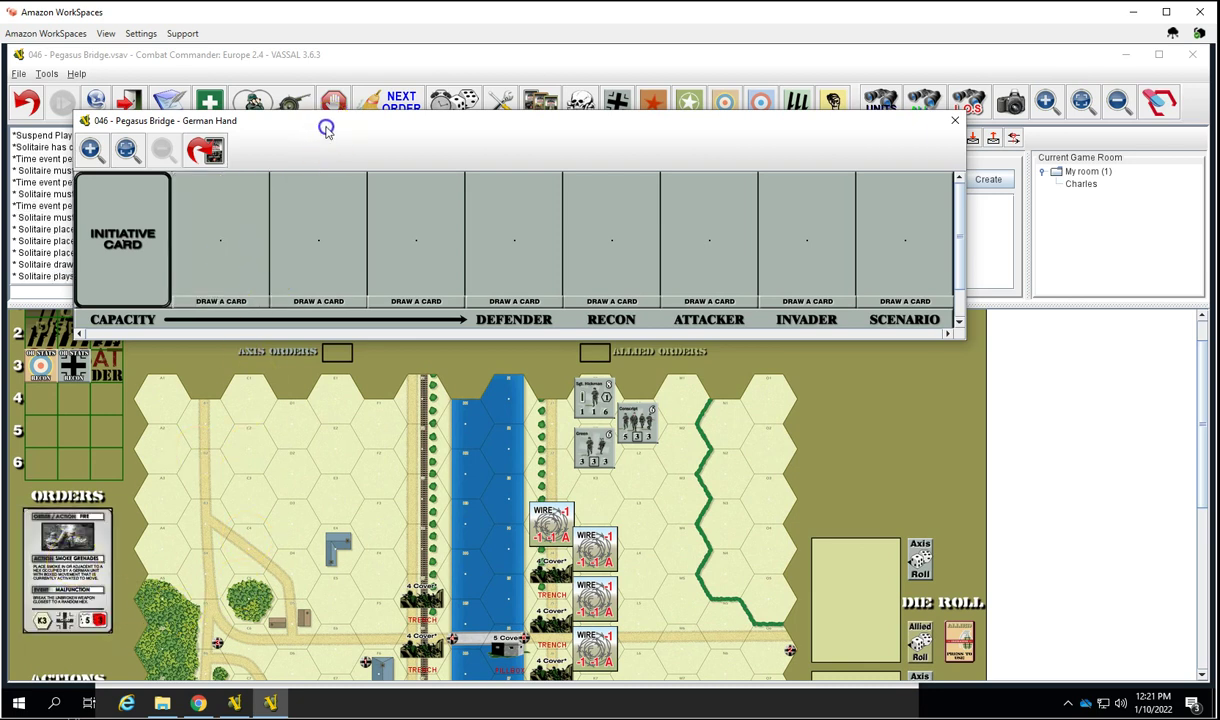
left_click_drag(328, 126, 343, 173)
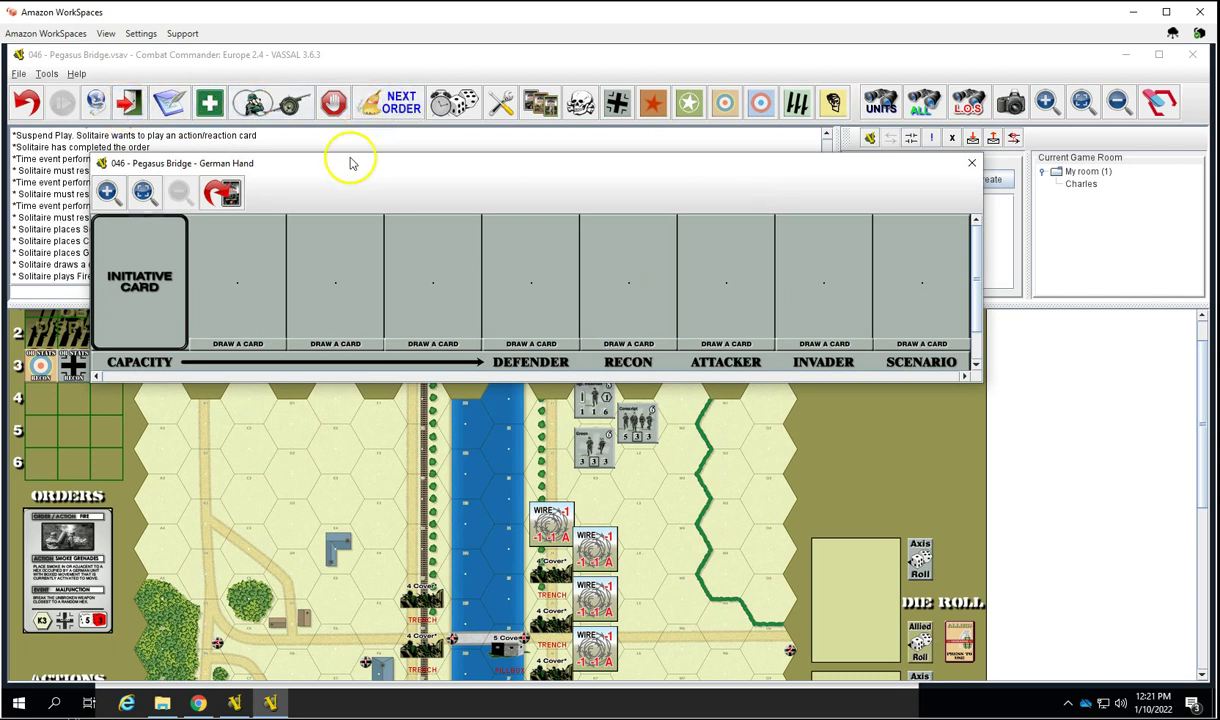
left_click(405, 110)
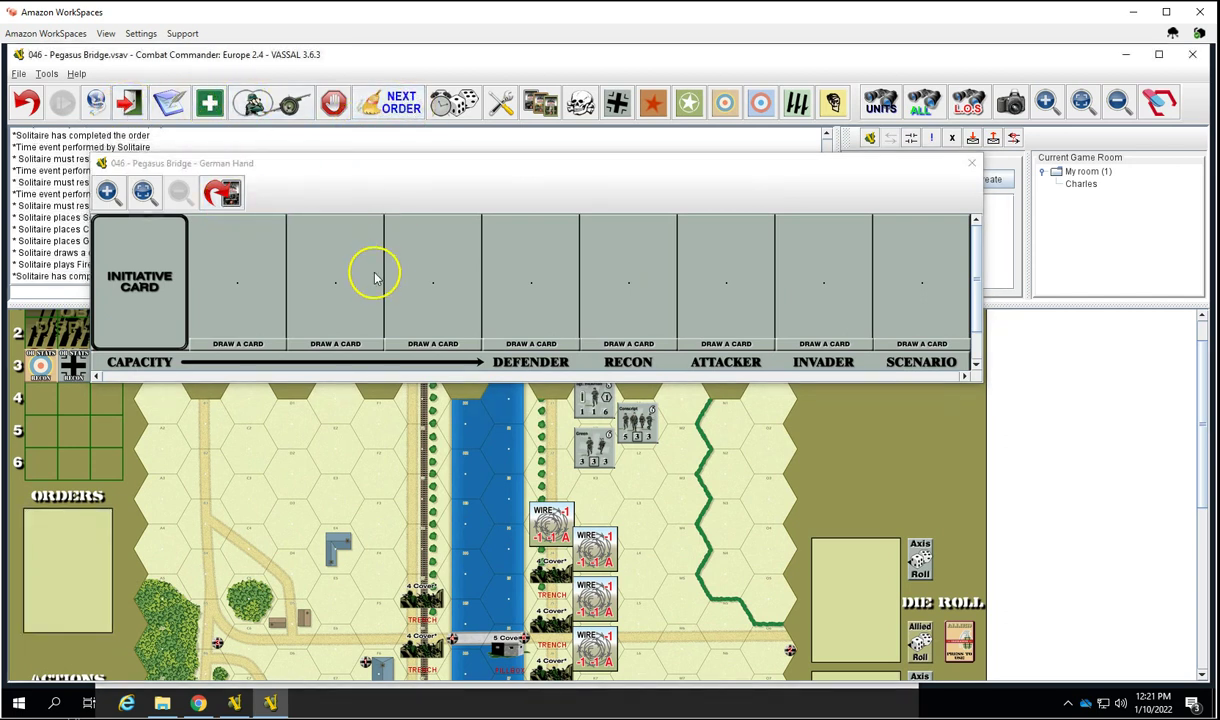
Step: Draw four cards into the first four slots of the German hand
left_click(255, 350)
left_click(300, 340)
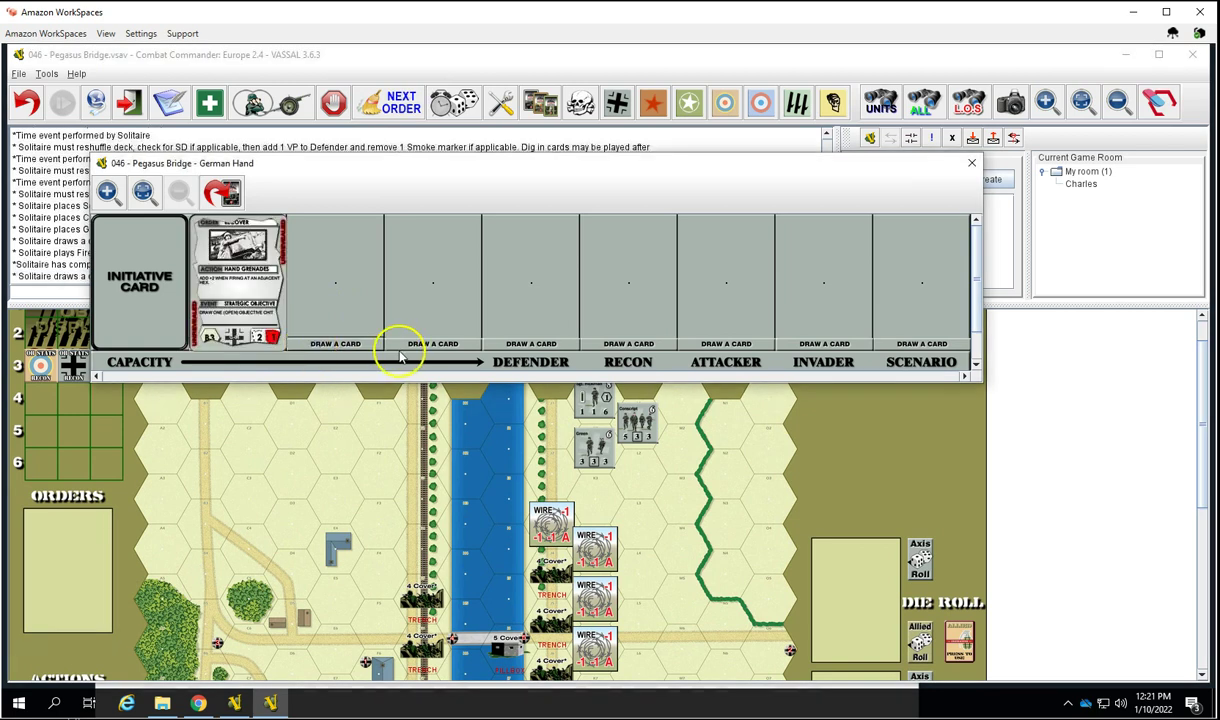
left_click(441, 295)
left_click(530, 295)
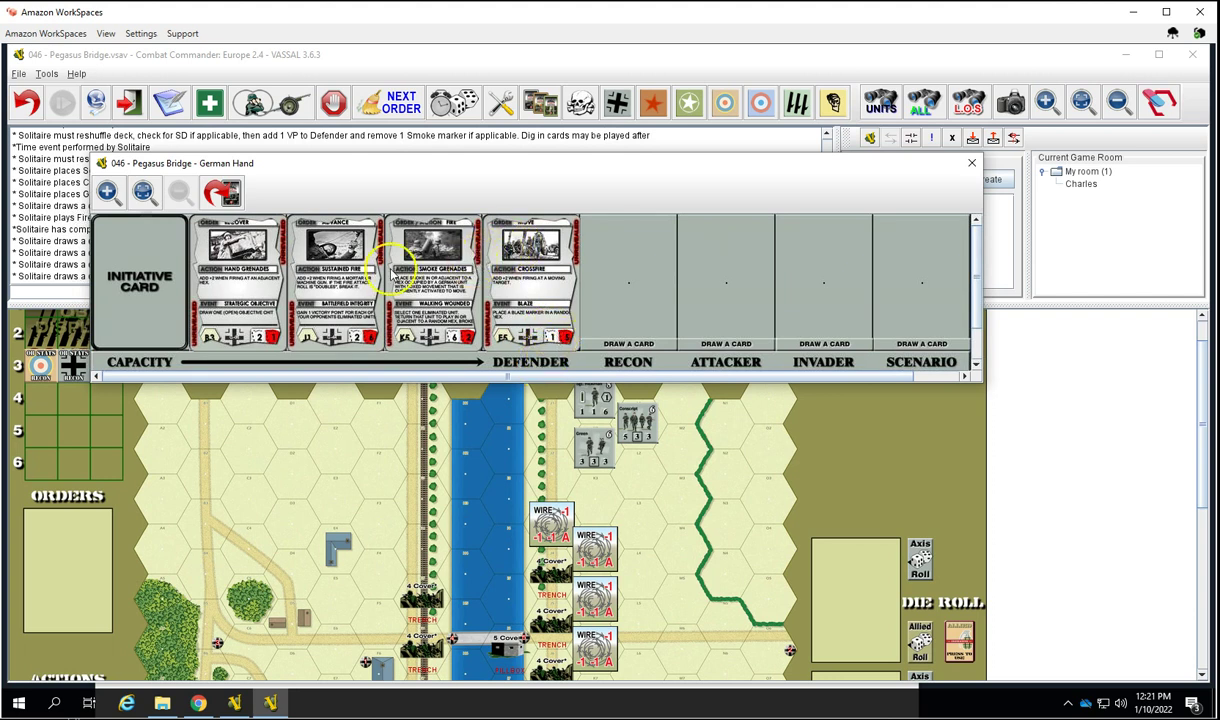
Step: Review the play, discard and reveal options of the third German card and close the German hand
right_click(425, 270)
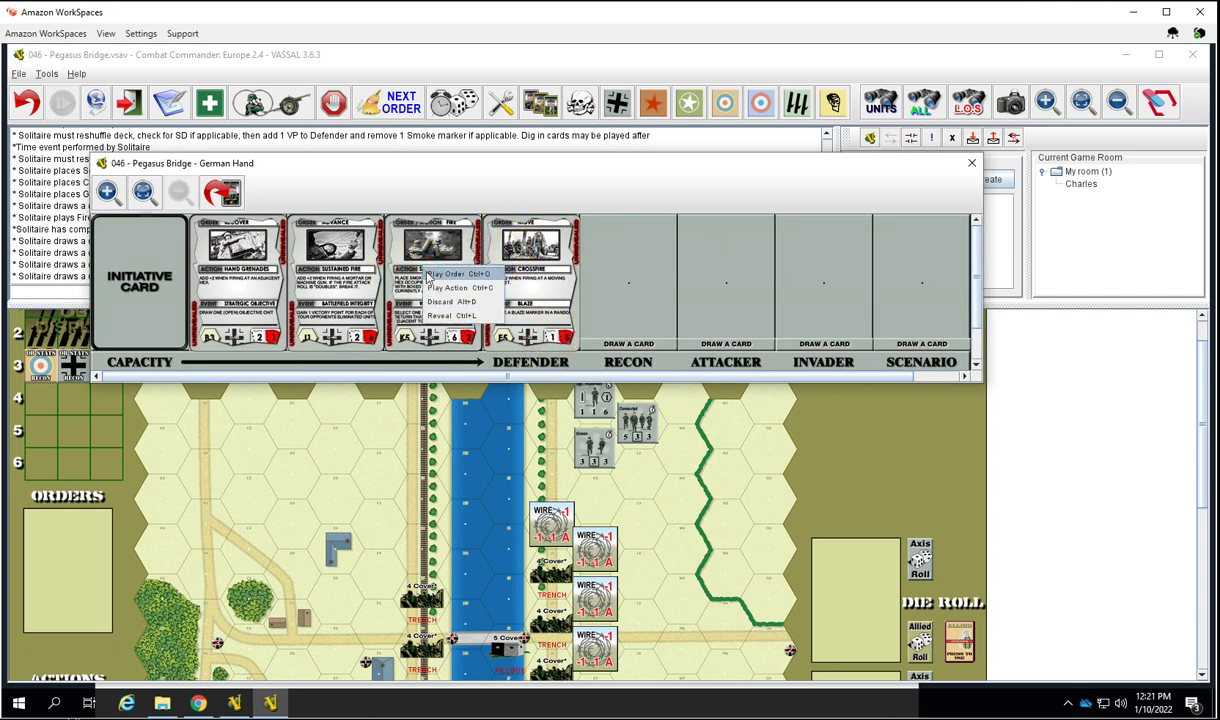
left_click(433, 289)
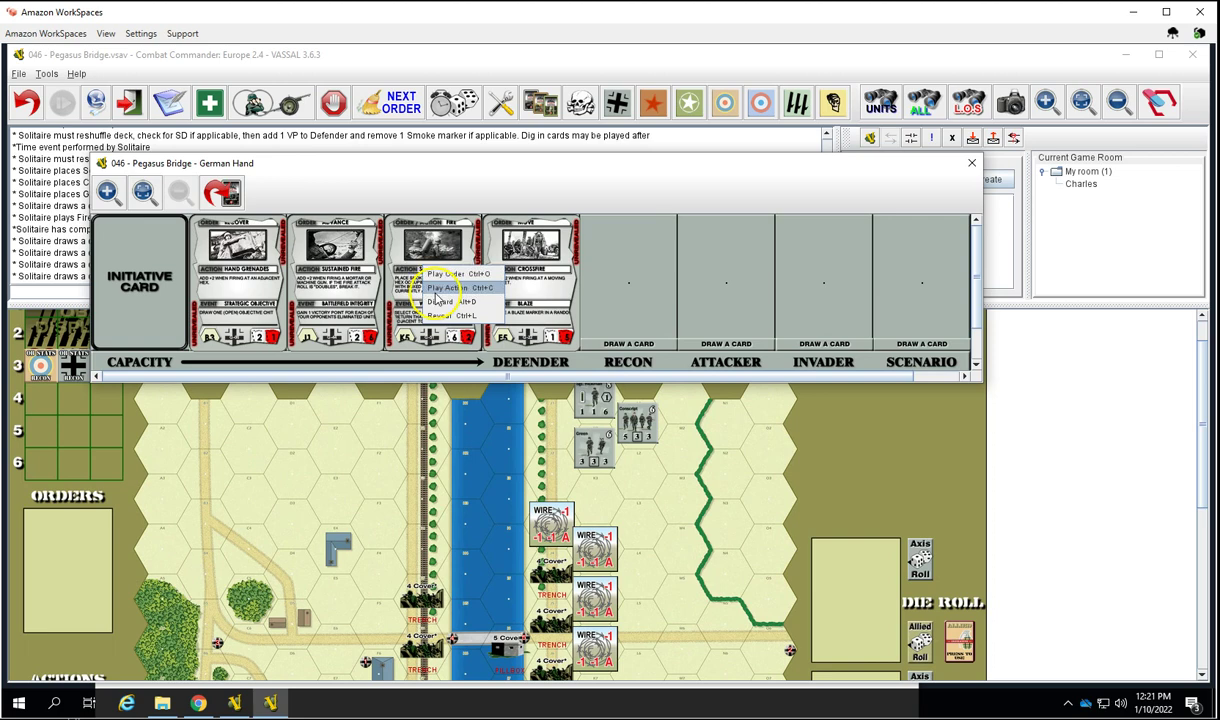
scroll(40, 600, "down", 5)
scroll(44, 585, "up", 5)
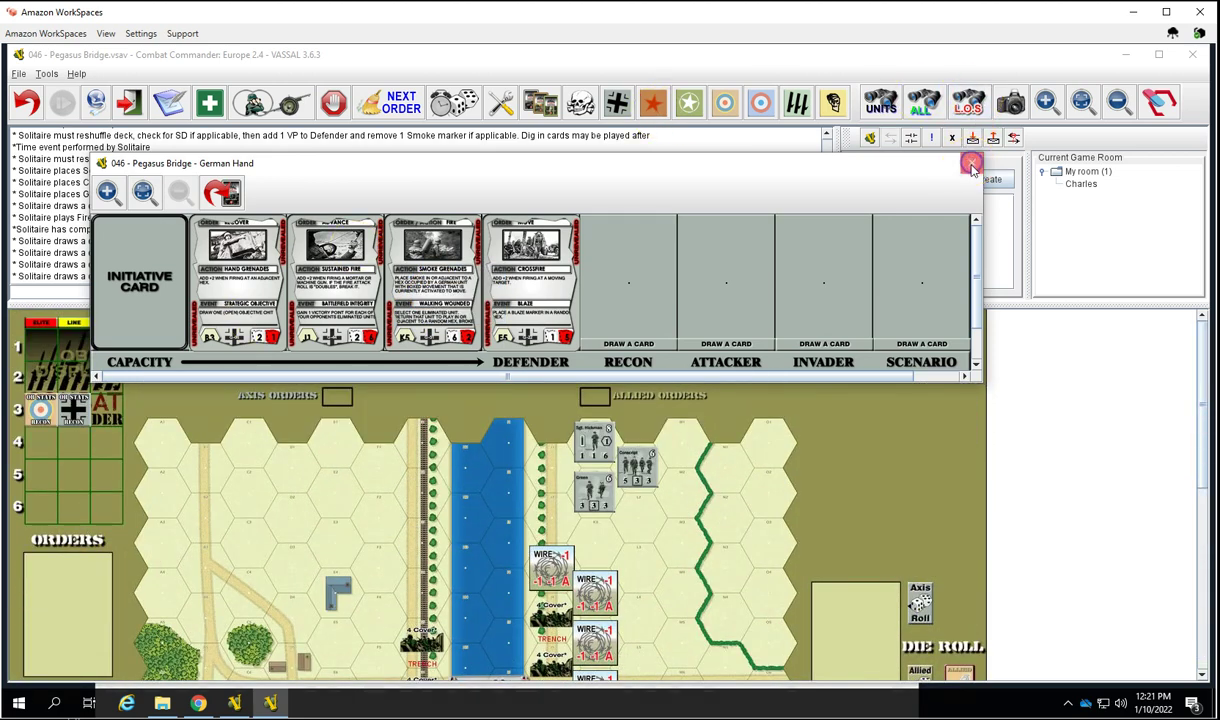
left_click(970, 165)
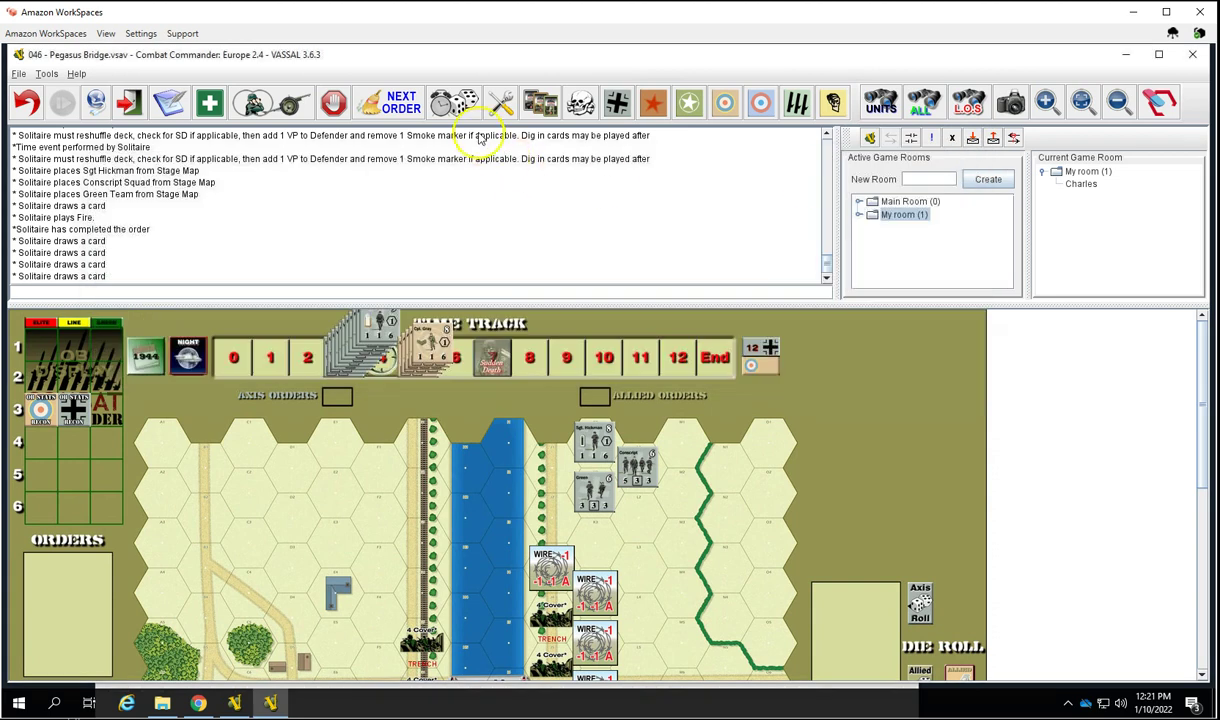
Step: Return the German discard pile to its draw pile and close the decks window
left_click(537, 105)
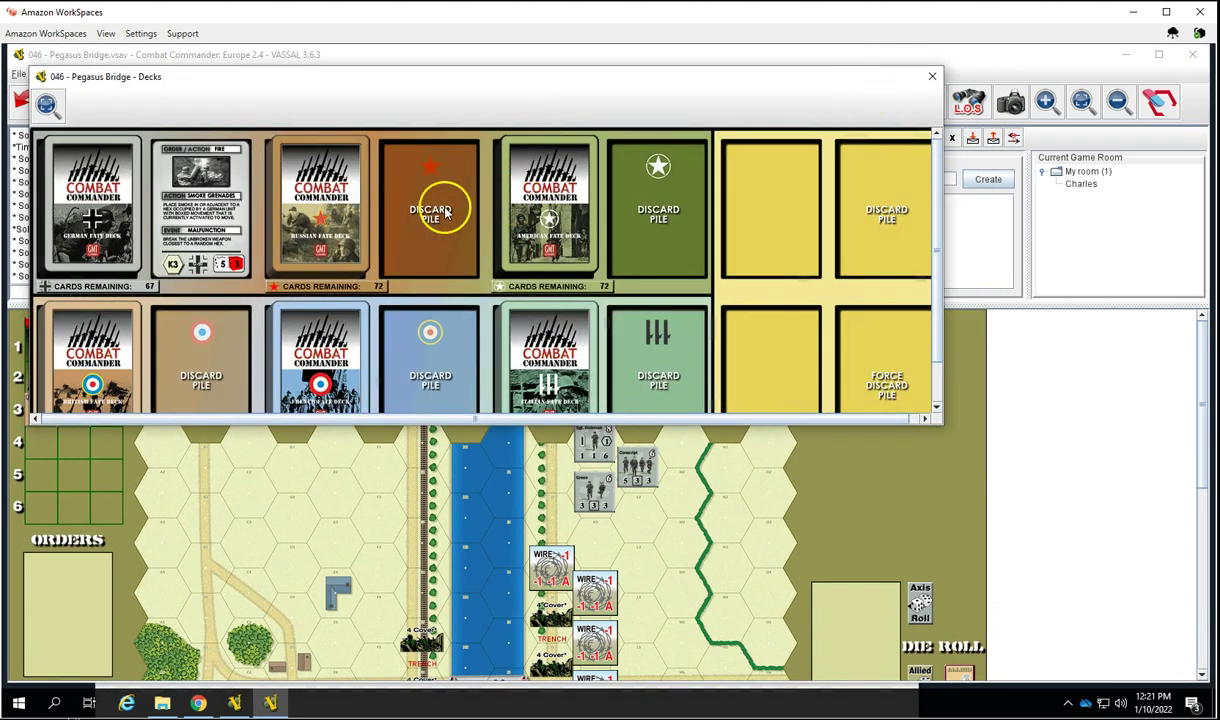
right_click(184, 205)
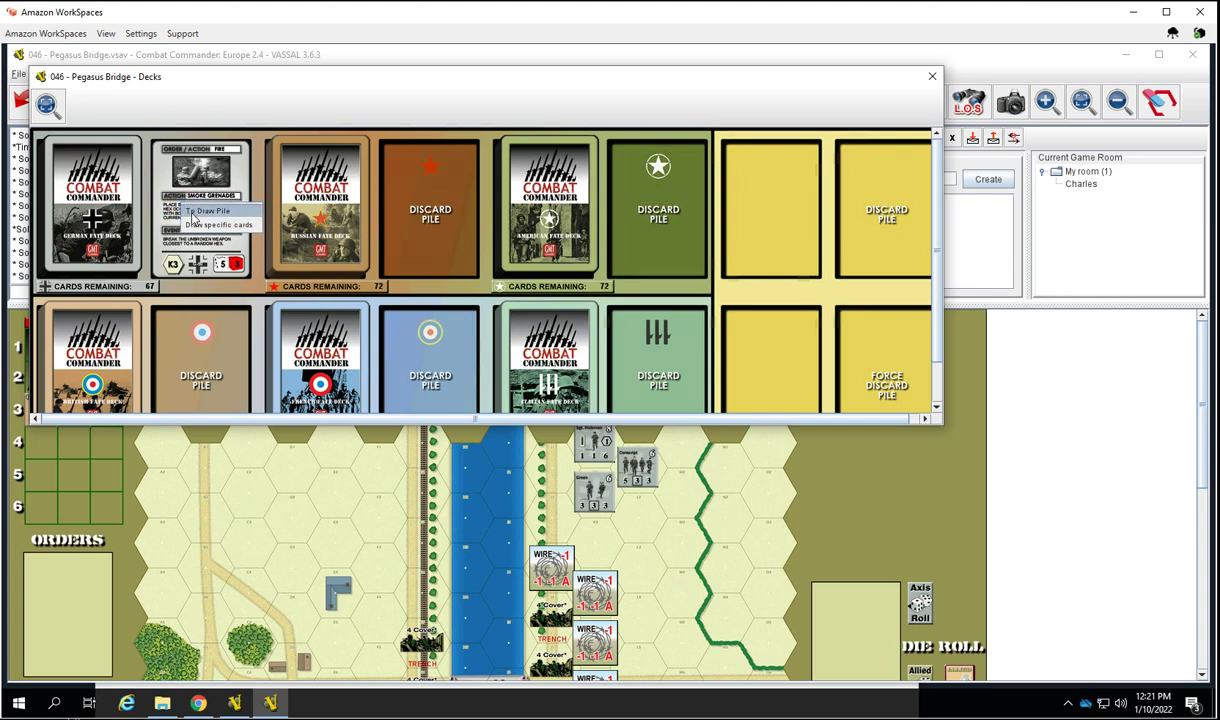
left_click(192, 212)
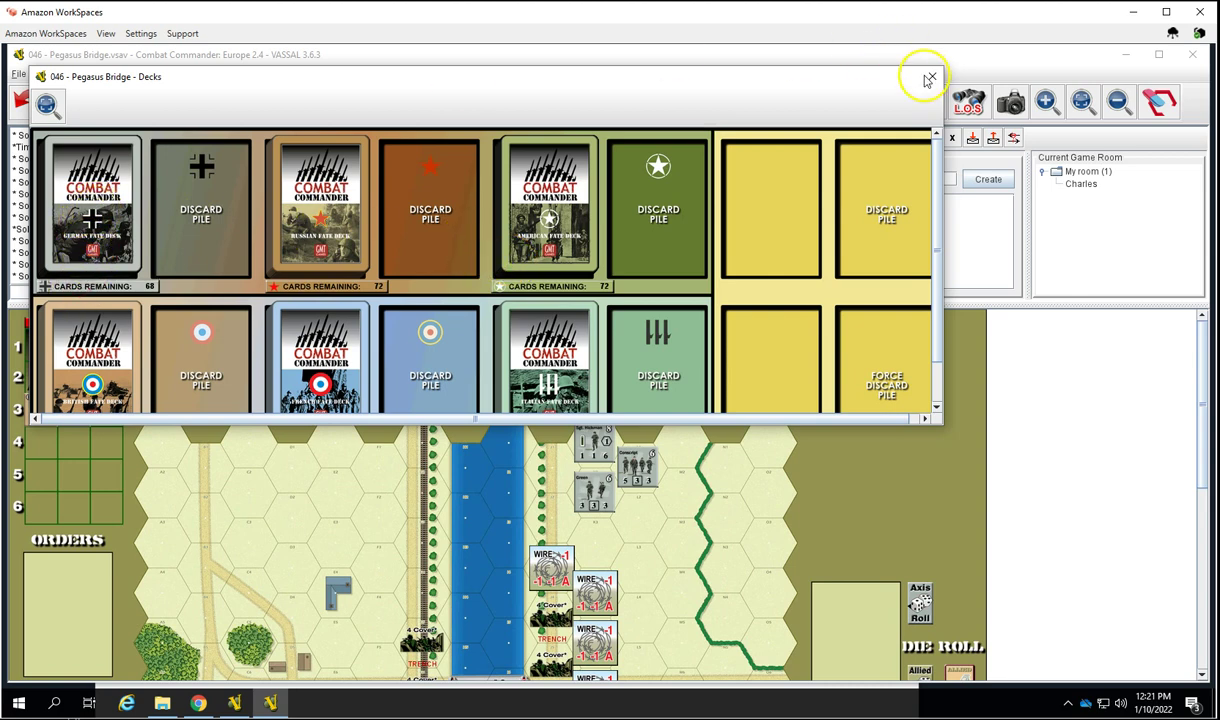
key("Escape")
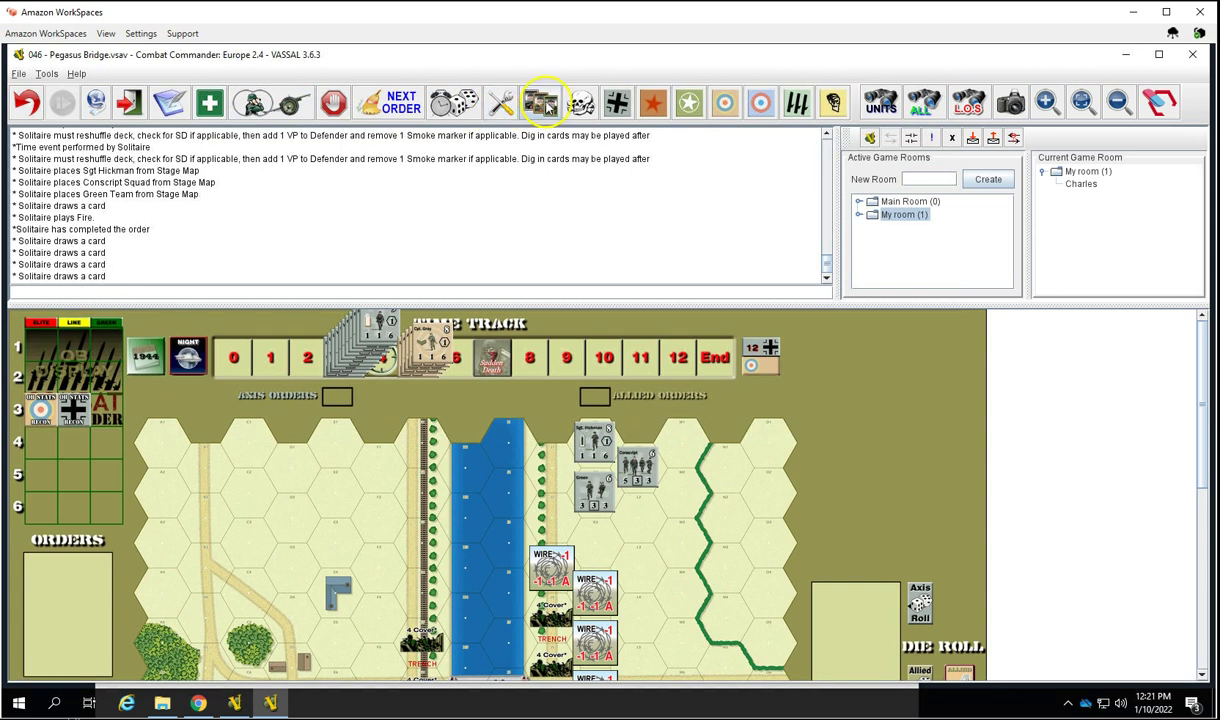
Step: View the cards held in the German hand and close its window
left_click(580, 103)
left_click(851, 97)
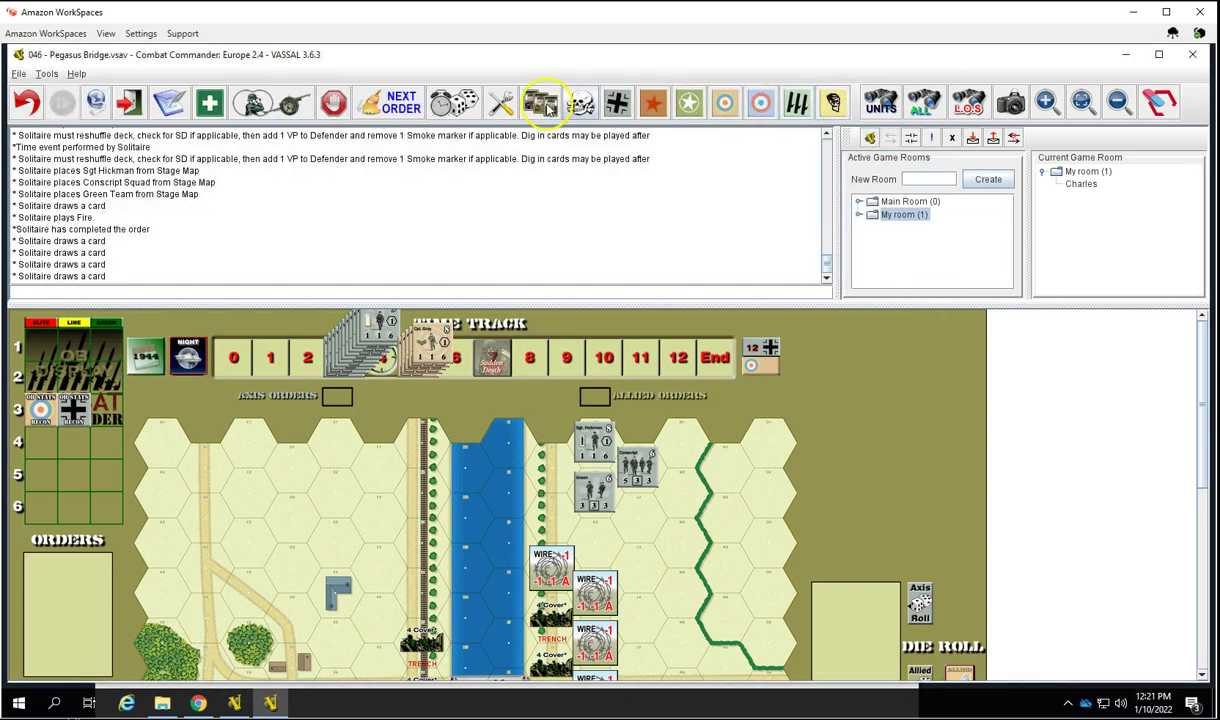
left_click(619, 101)
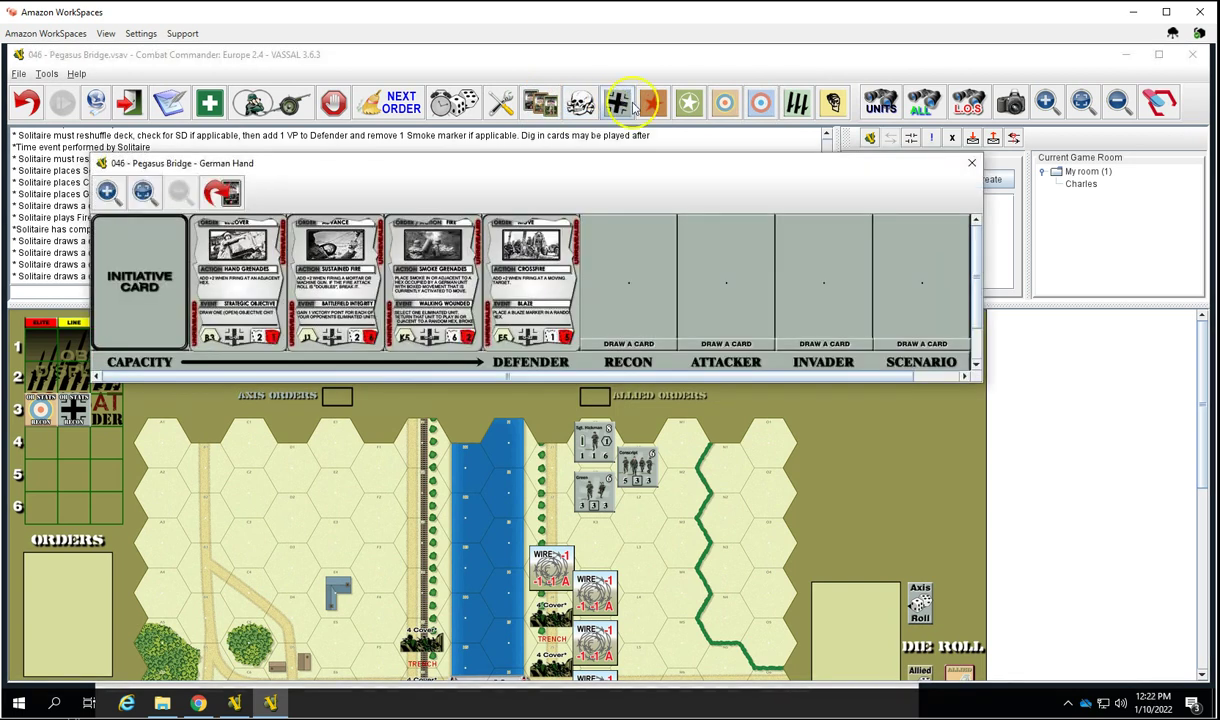
left_click(971, 162)
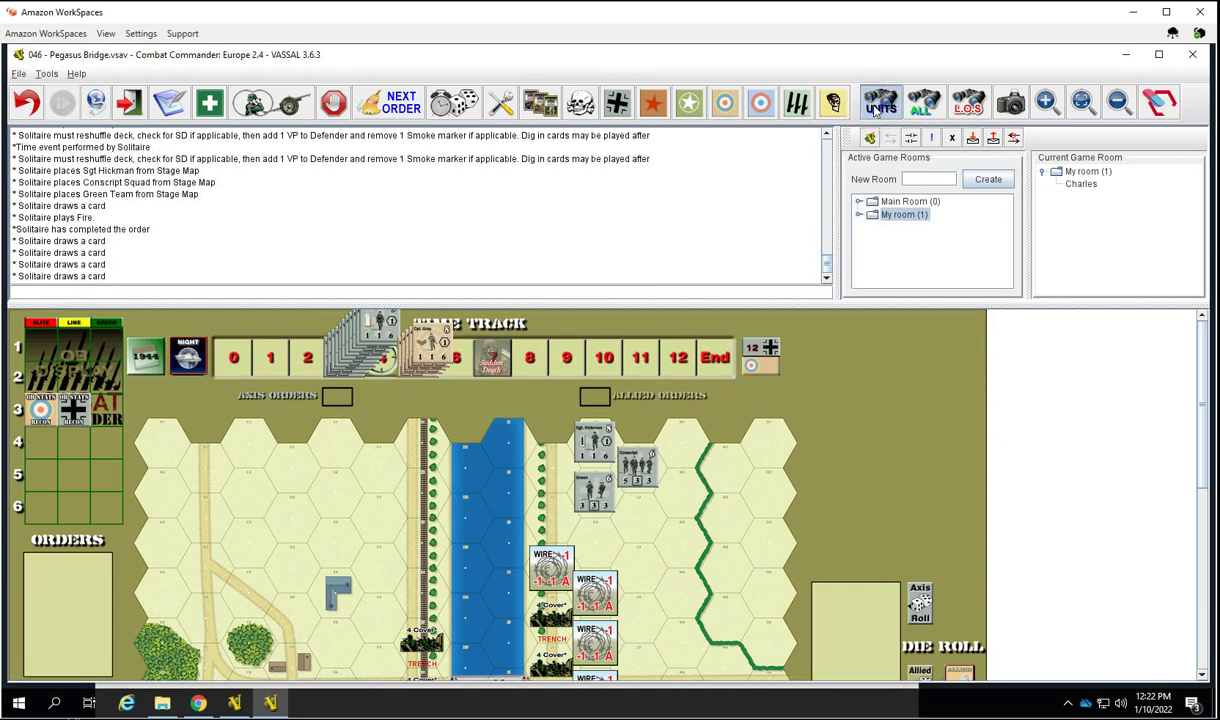
Step: Hide and restore the units on the map, and do the same for all pieces
left_click(876, 112)
left_click(876, 112)
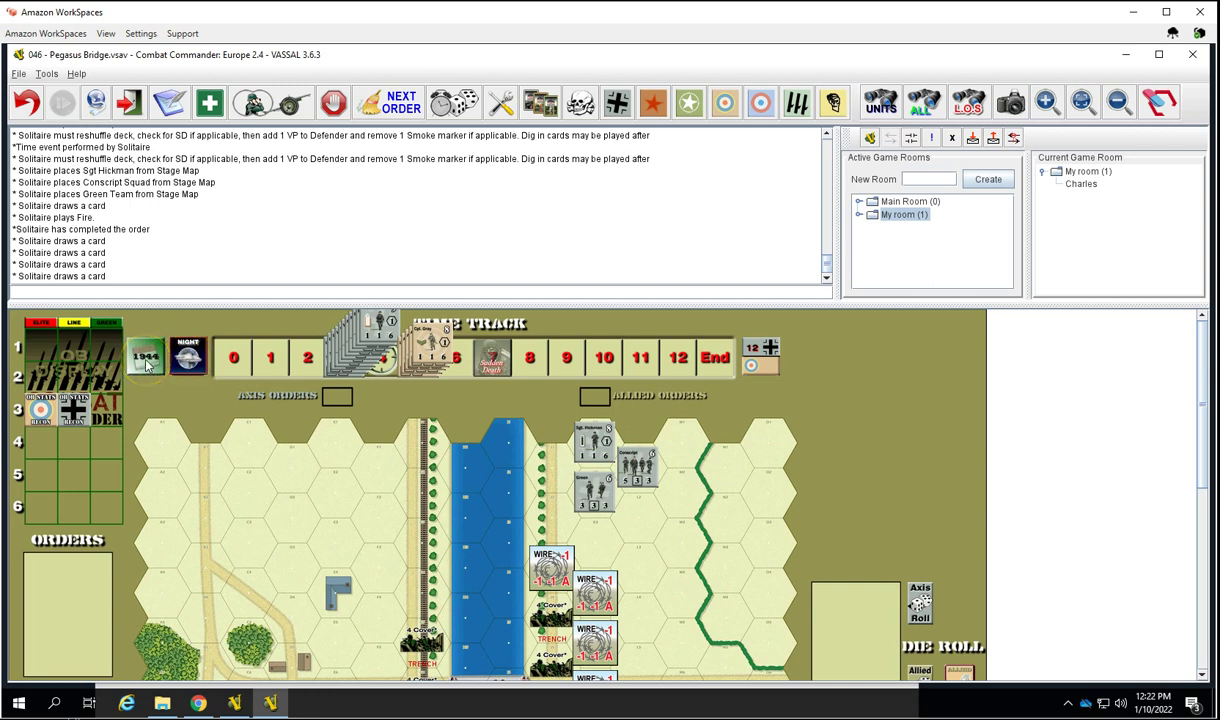
left_click_drag(148, 364, 368, 387)
left_click_drag(443, 352, 440, 350)
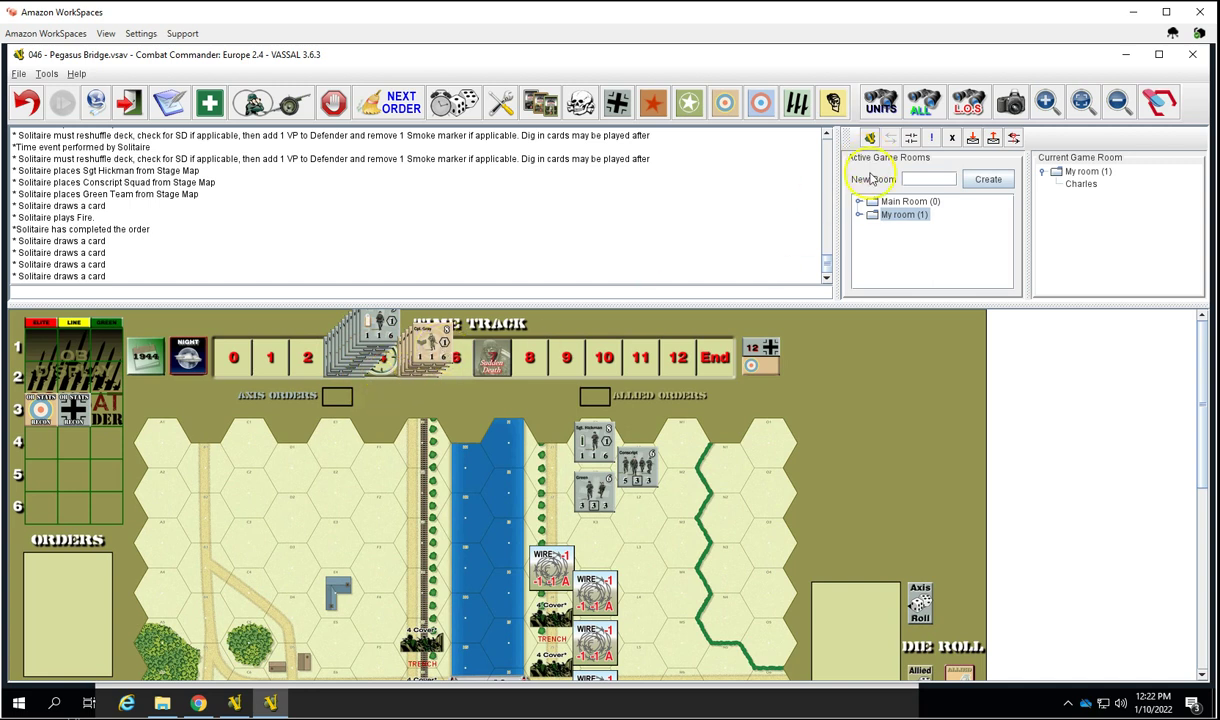
left_click(884, 104)
left_click(884, 104)
left_click(923, 104)
left_click(923, 104)
left_click(923, 104)
left_click(923, 104)
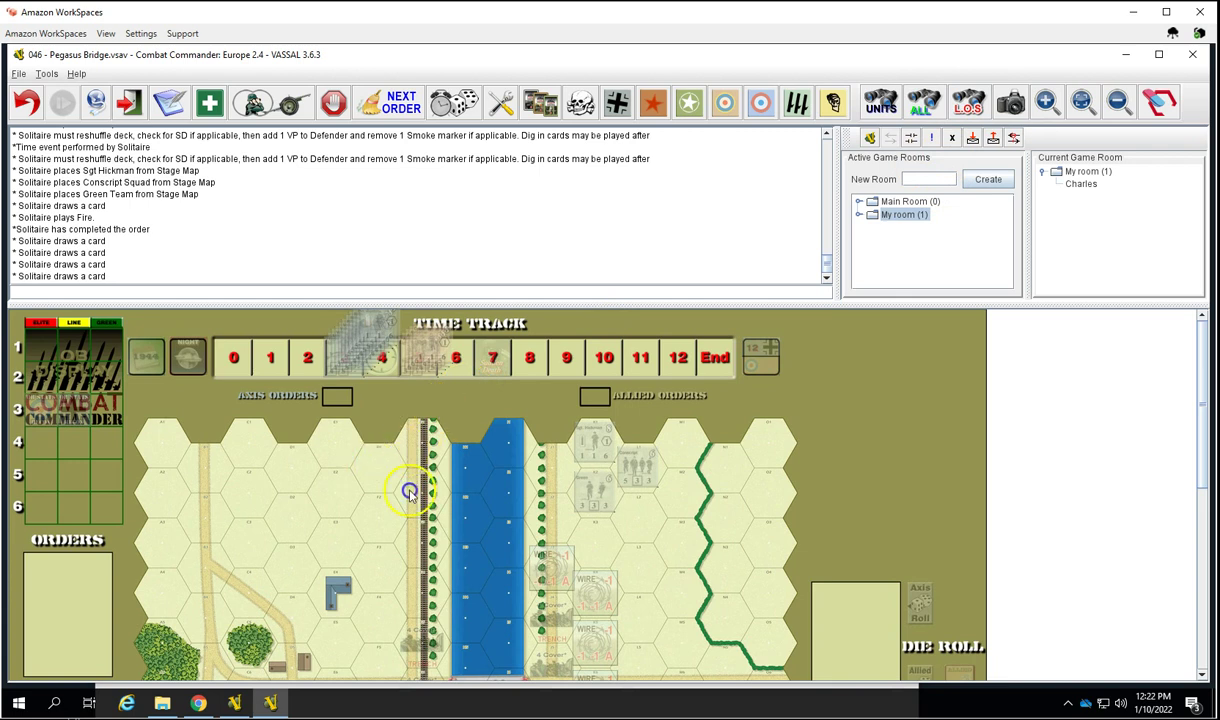
Step: Check the line of sight from a hex west of the canal to the Green team at K2
left_click_drag(424, 503, 612, 510)
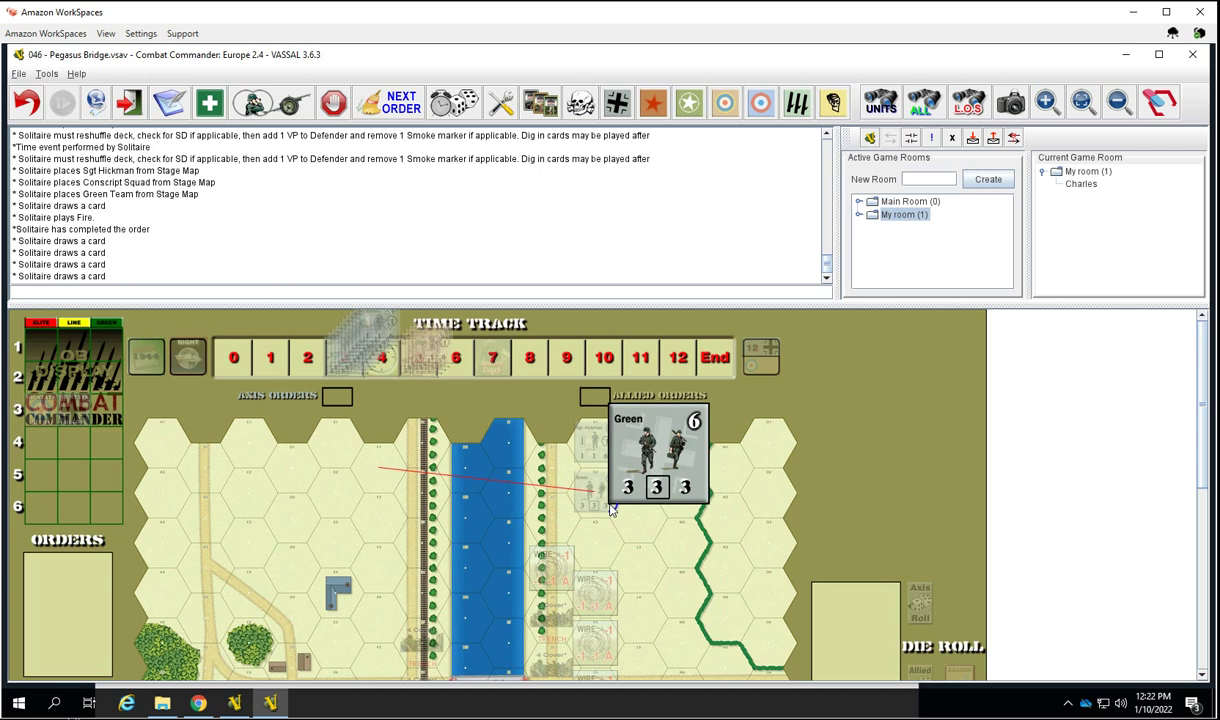
left_click(610, 507)
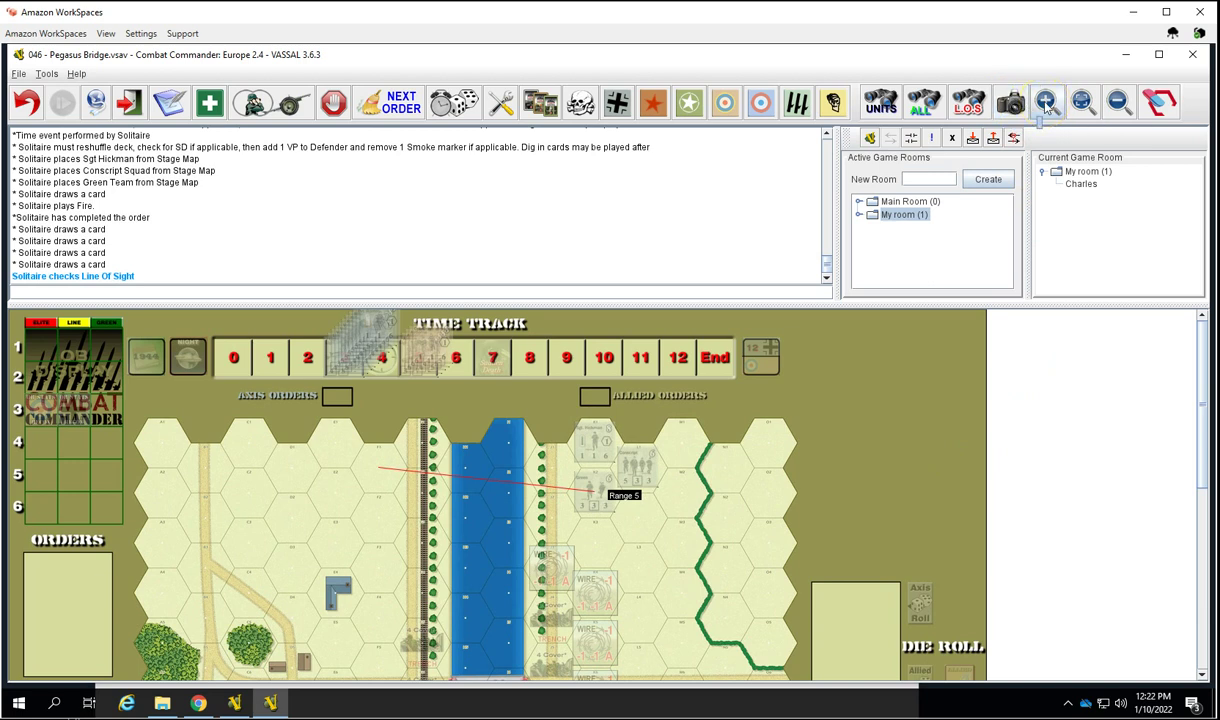
Step: Zoom the map in one level and back out, and fit it to the height of the view
left_click(1045, 103)
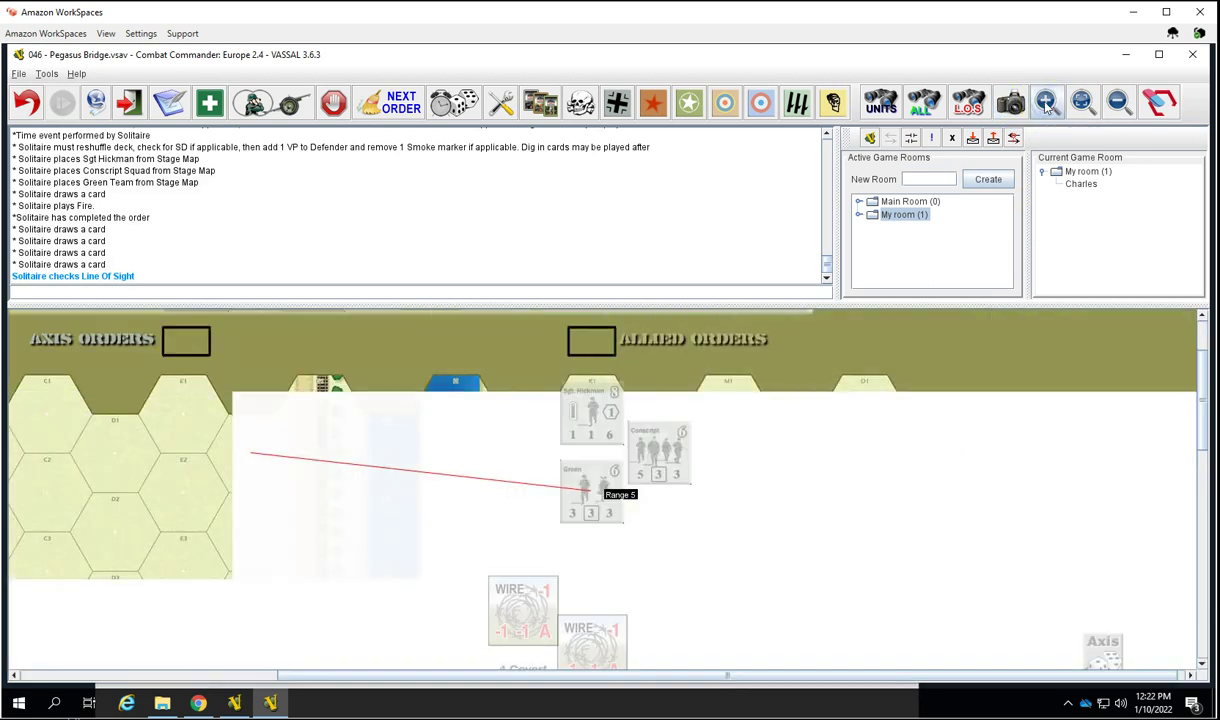
left_click(1118, 104)
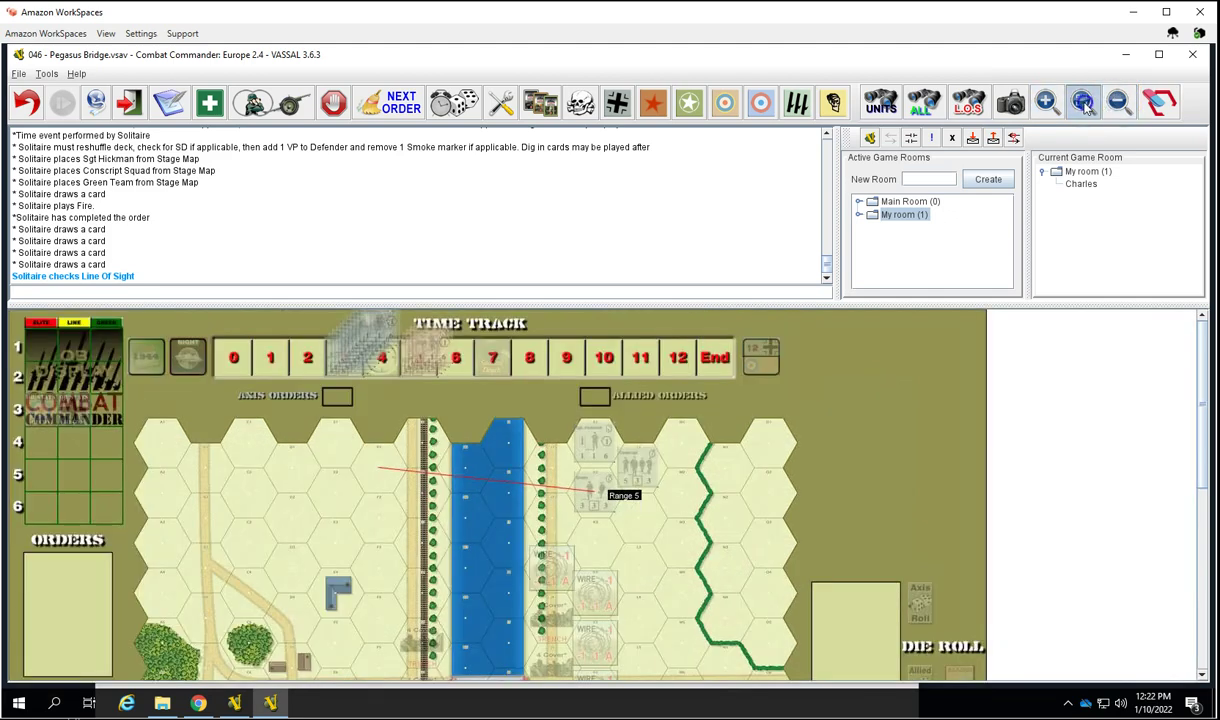
left_click(1082, 101)
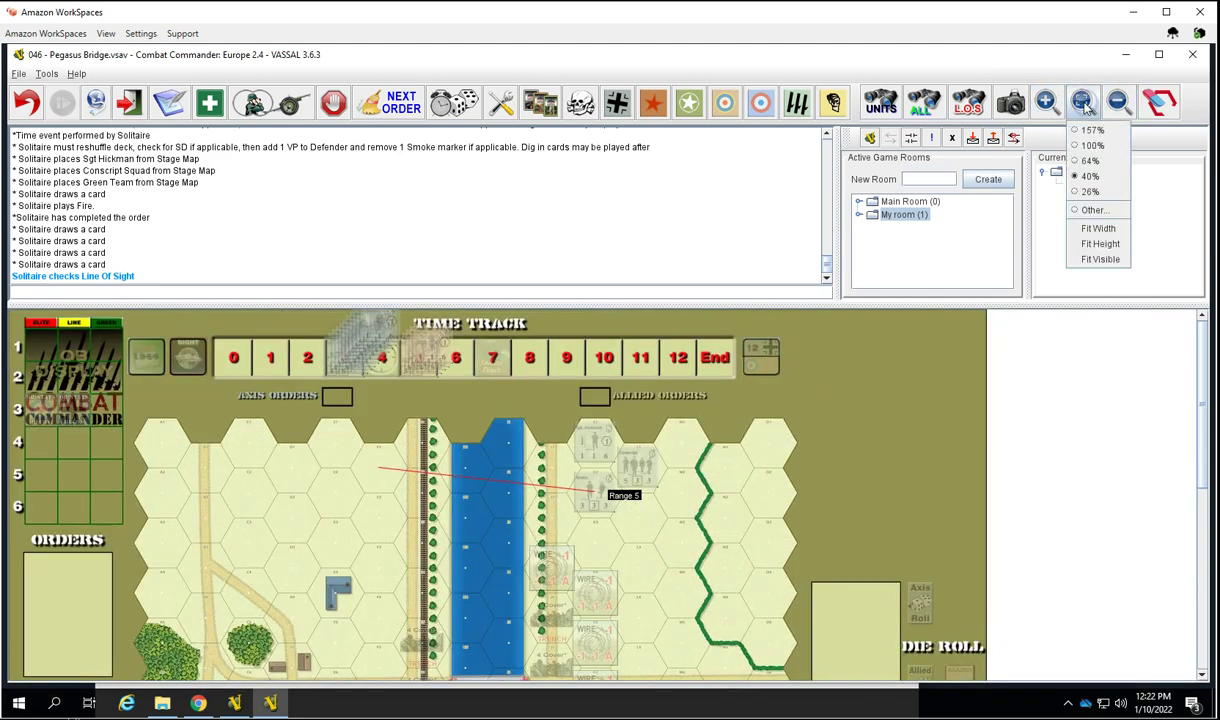
left_click(1098, 243)
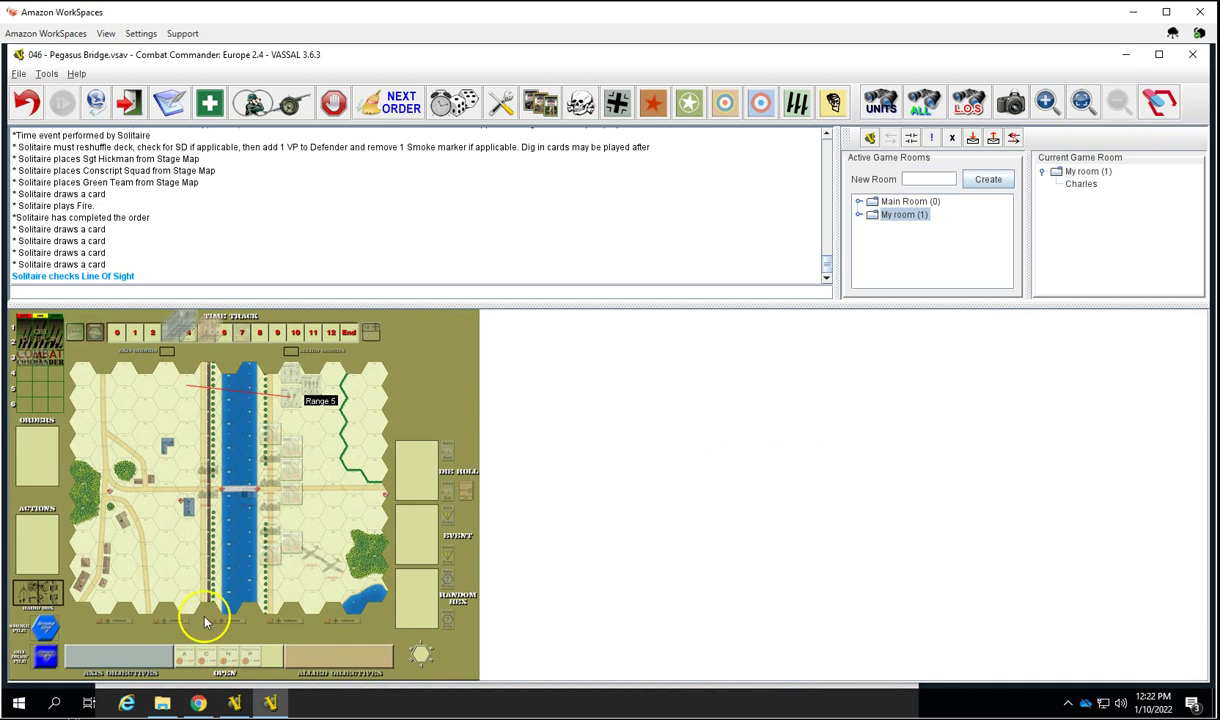
Step: Enlarge the map area by shrinking the chat log, and fit the map to the full width
left_click_drag(159, 303, 148, 189)
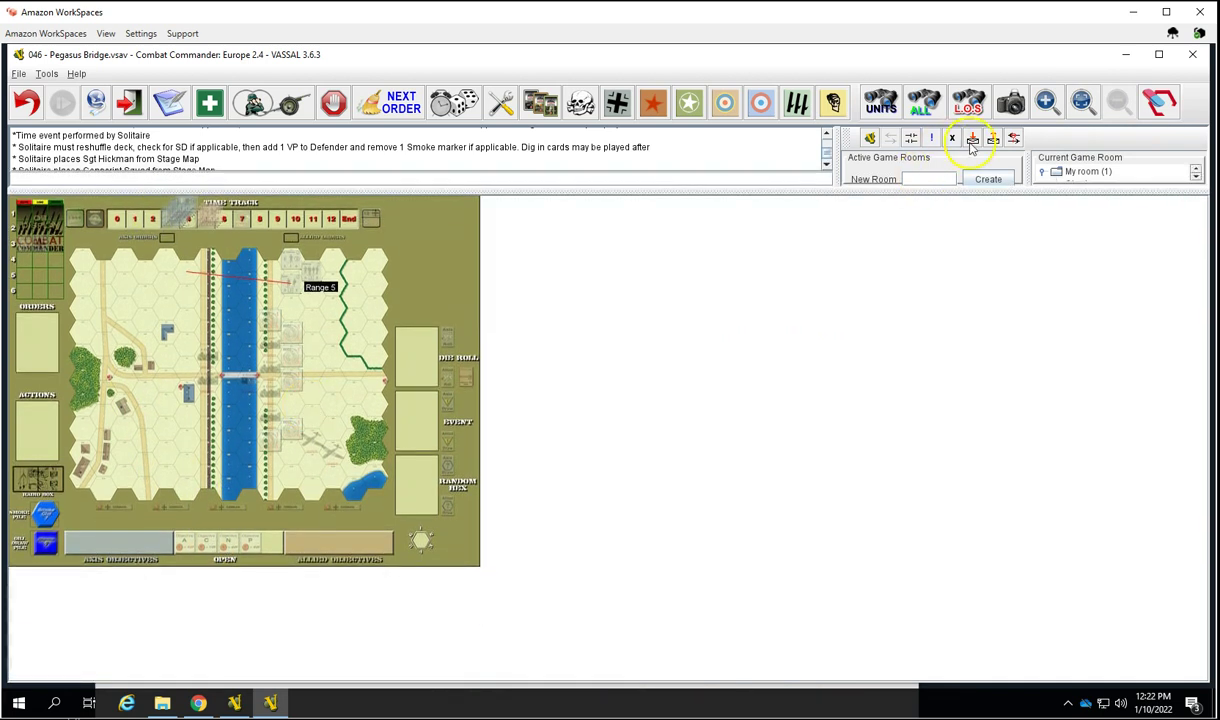
left_click(1082, 102)
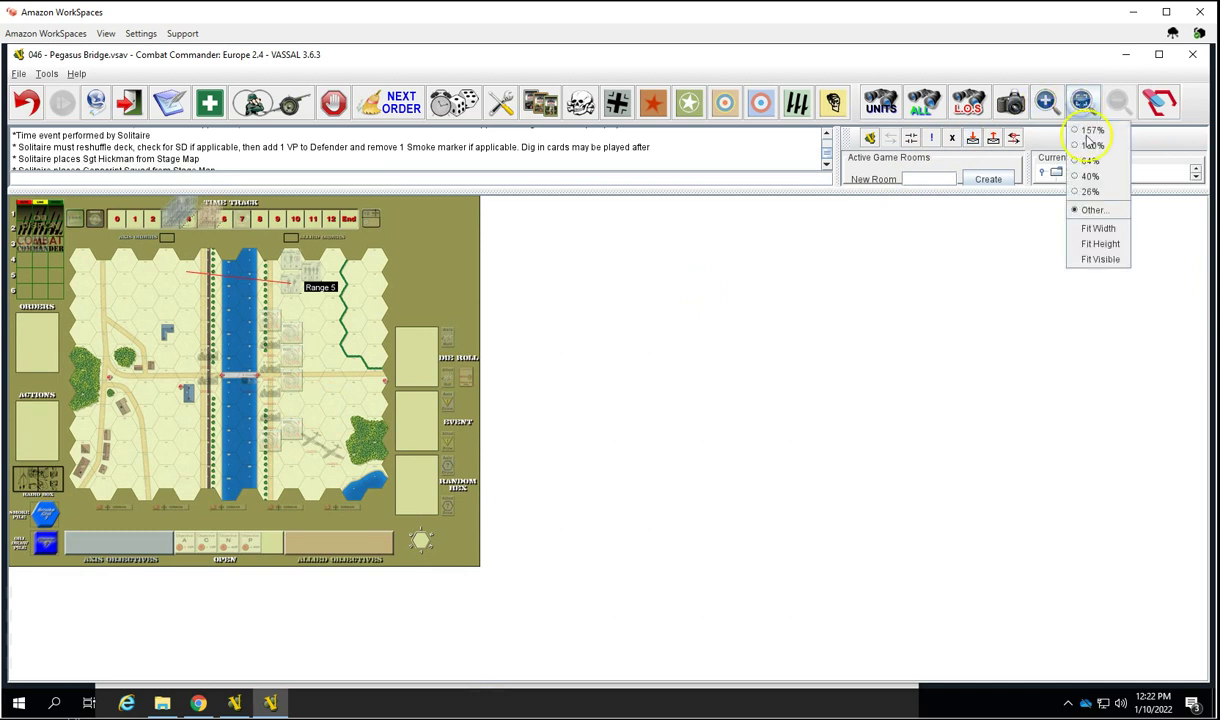
left_click(1099, 246)
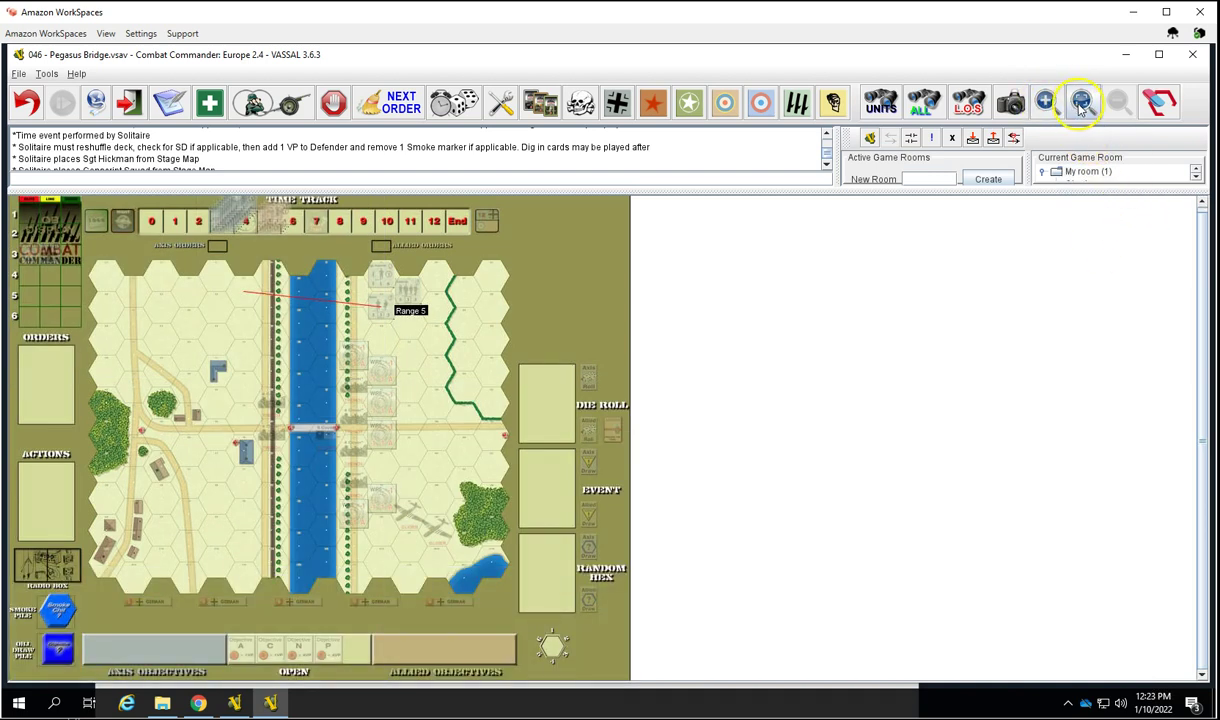
left_click(1080, 104)
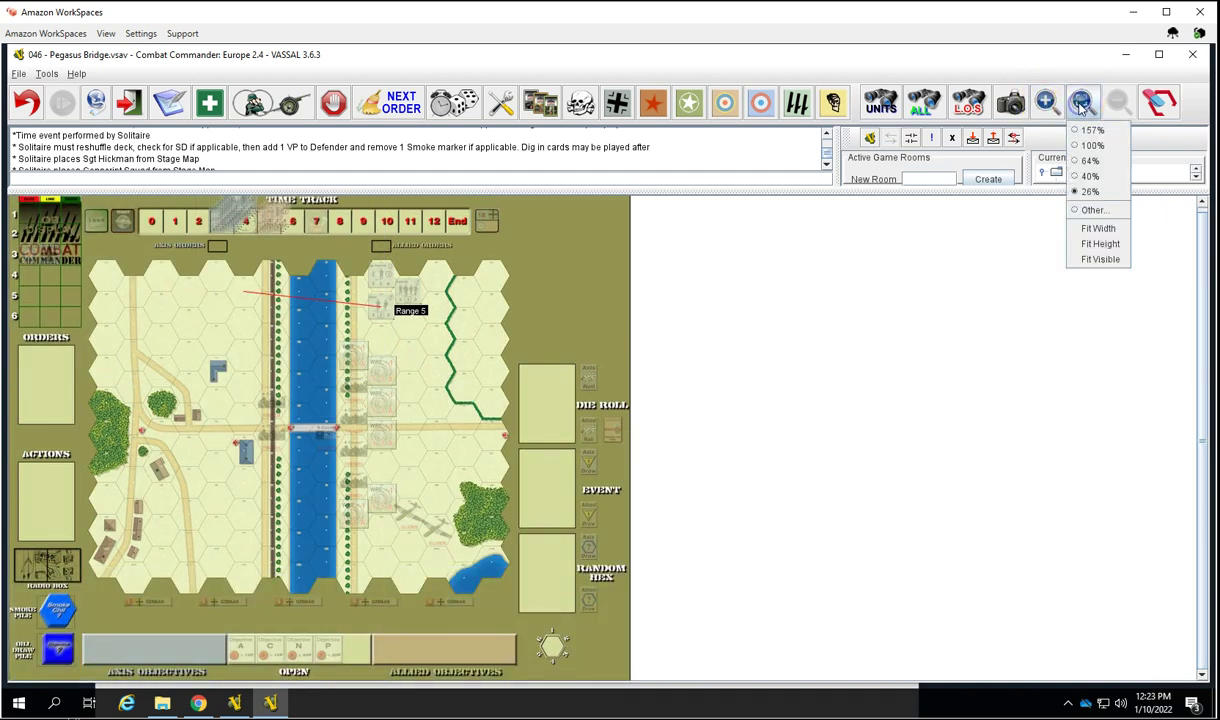
left_click(1097, 229)
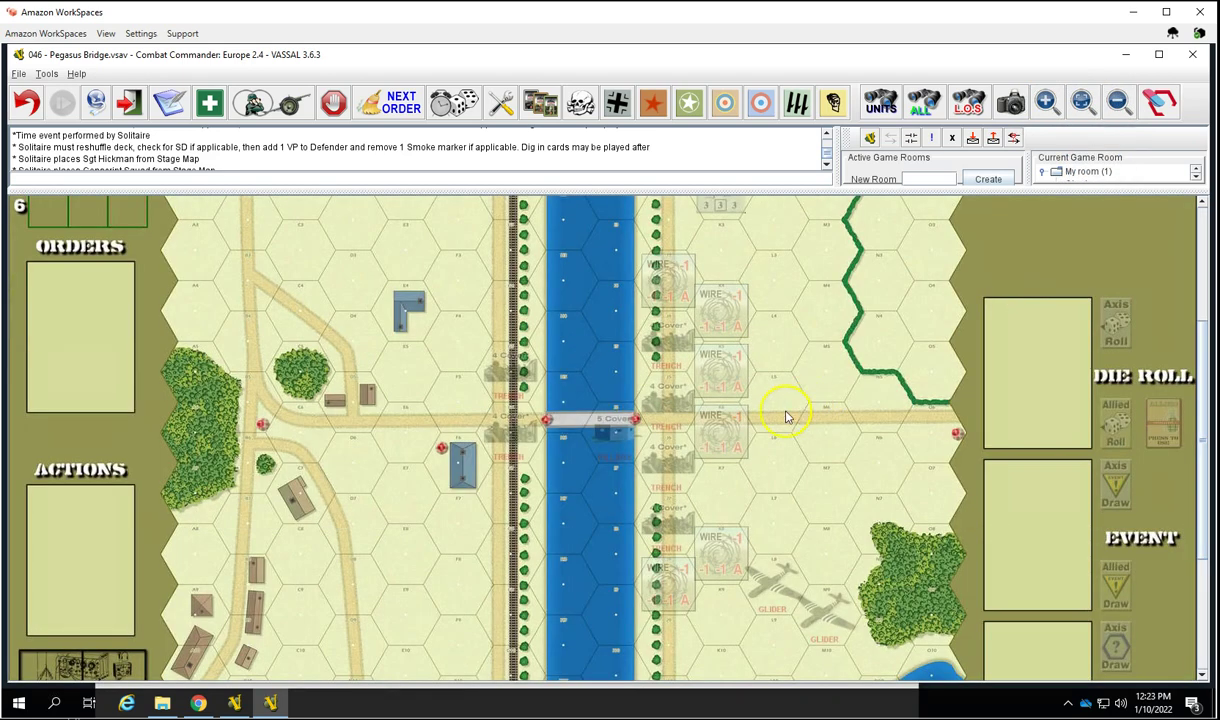
scroll(768, 409, "up", 5)
scroll(771, 418, "up", 1)
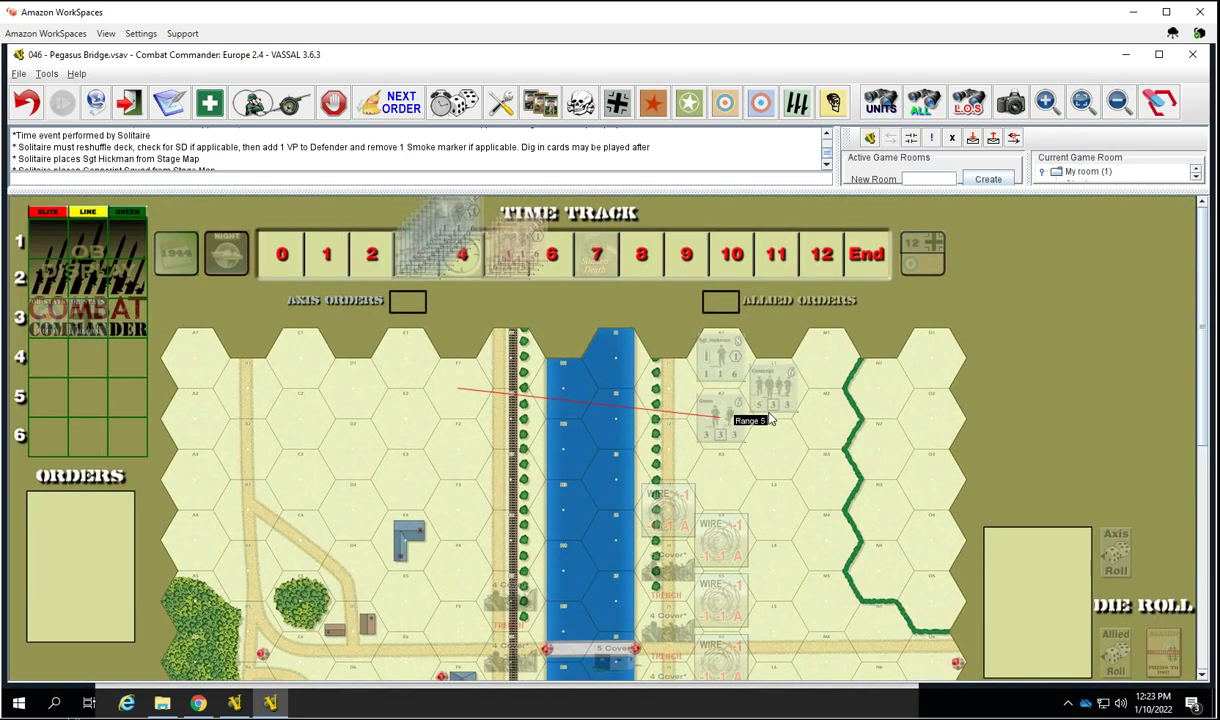
left_click(805, 448)
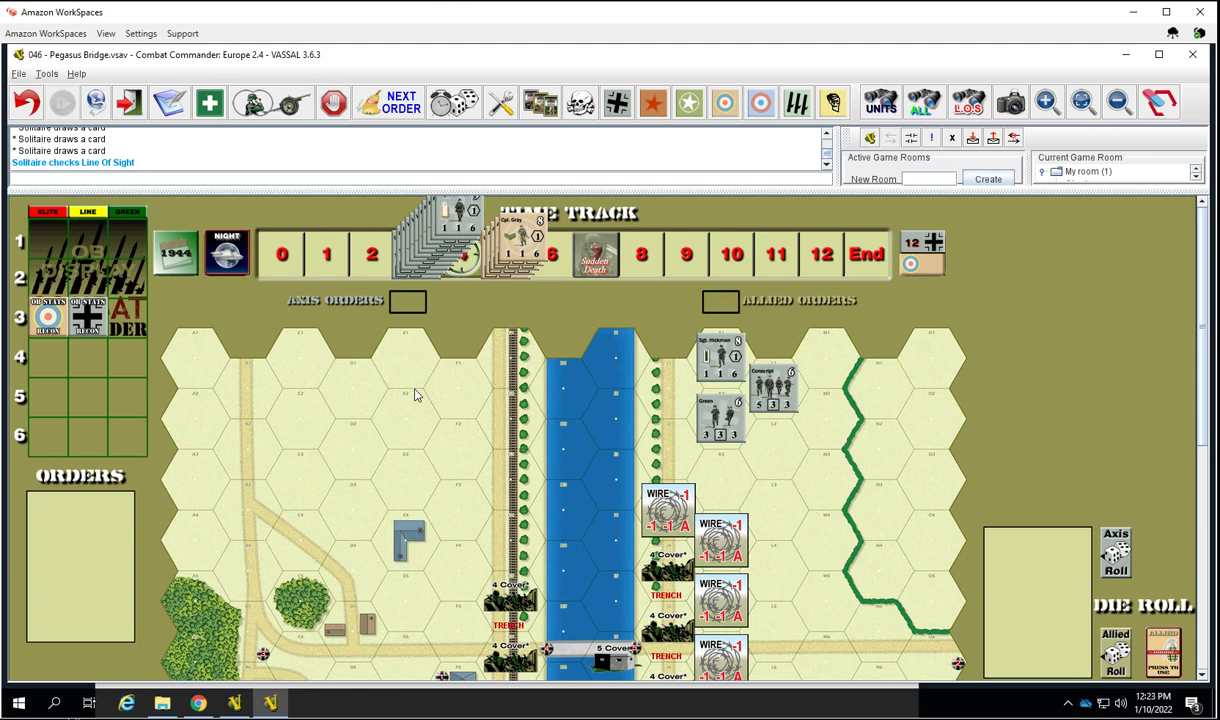
Step: Activate the Green team at K2
right_click(711, 426)
mouse_move(720, 434)
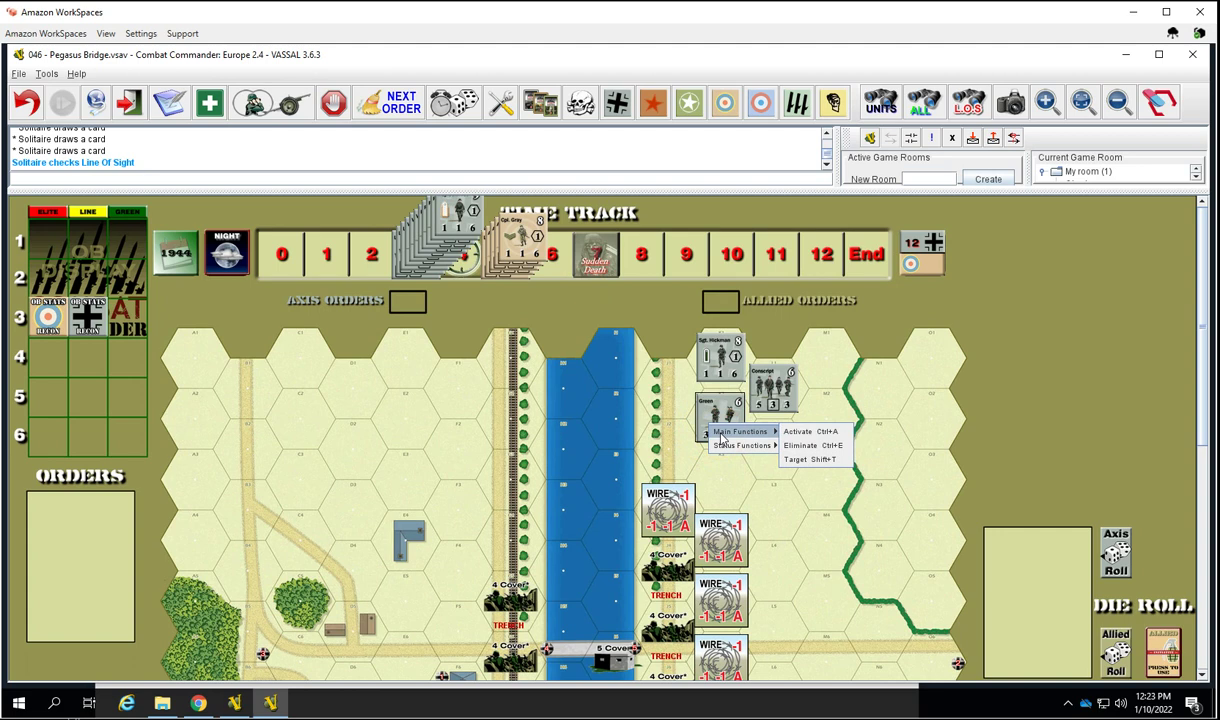
left_click(790, 433)
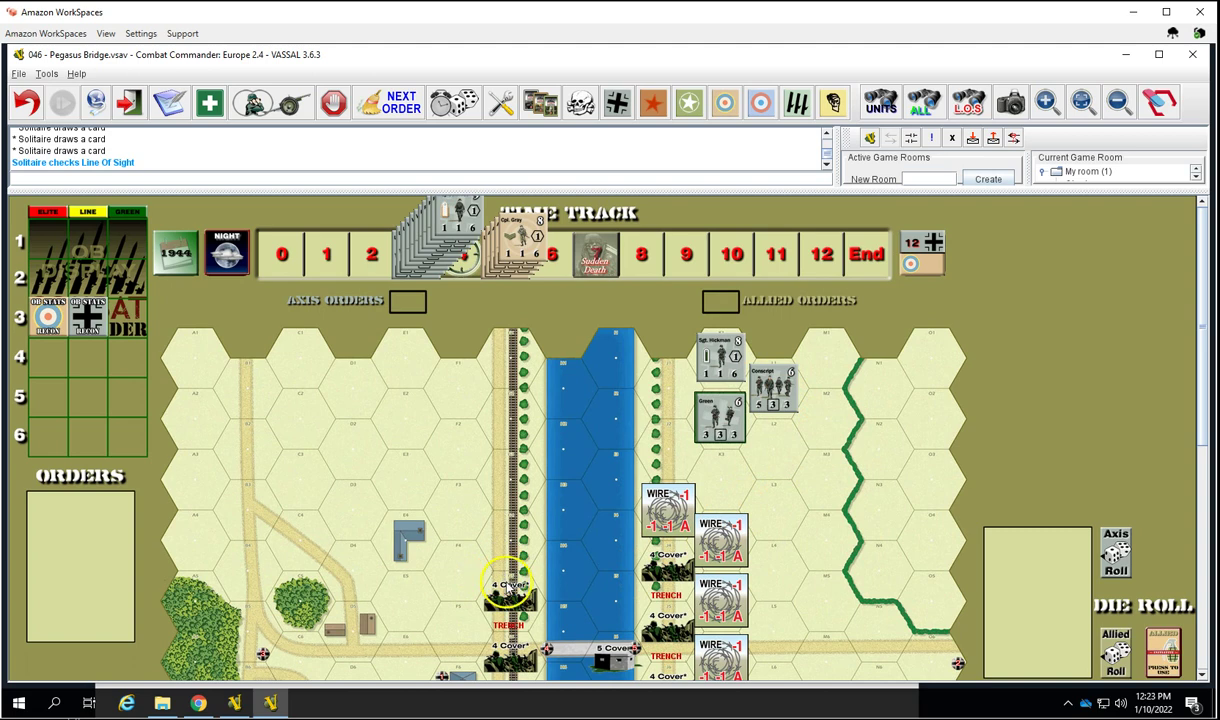
Step: Mark the Conscript squad at L1 as a target and break it
right_click(786, 380)
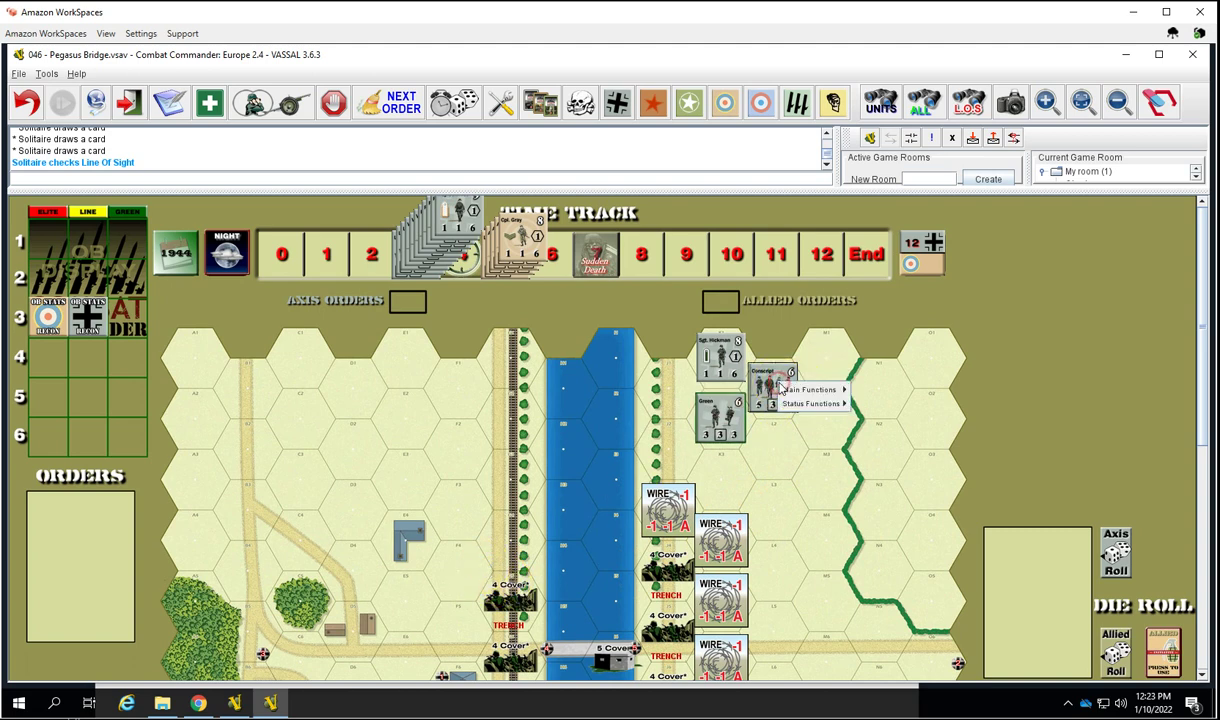
mouse_move(812, 389)
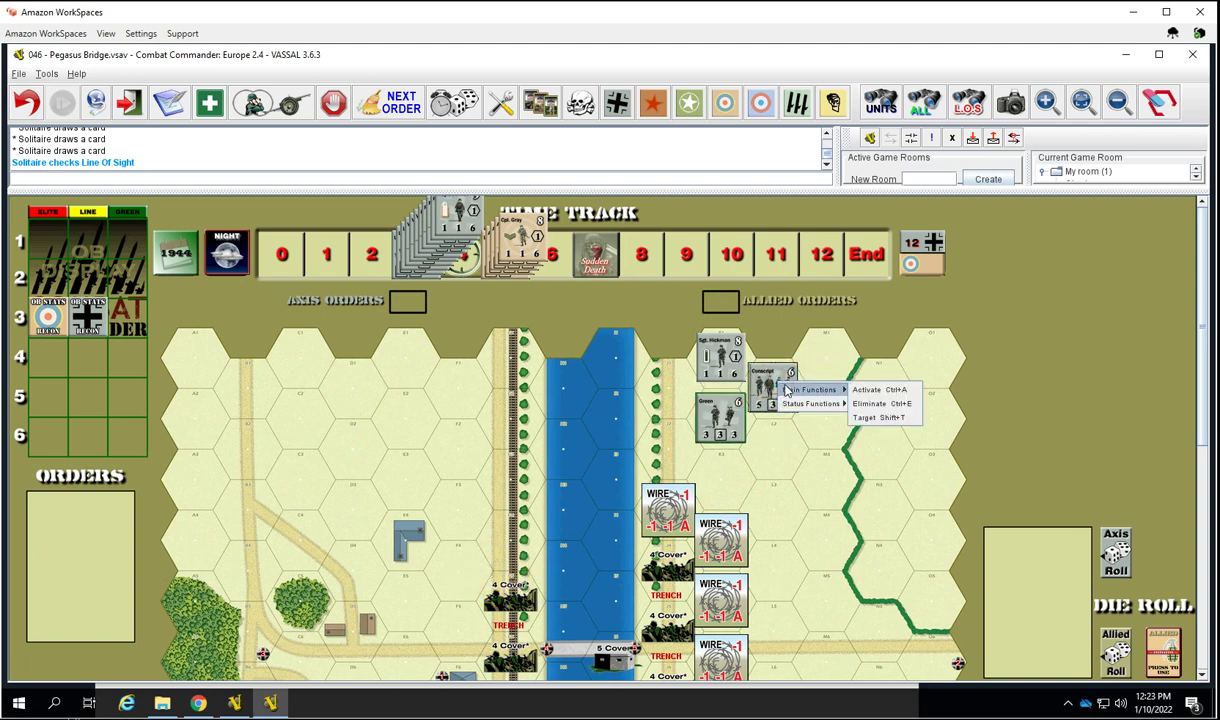
left_click(879, 419)
right_click(773, 390)
mouse_move(810, 392)
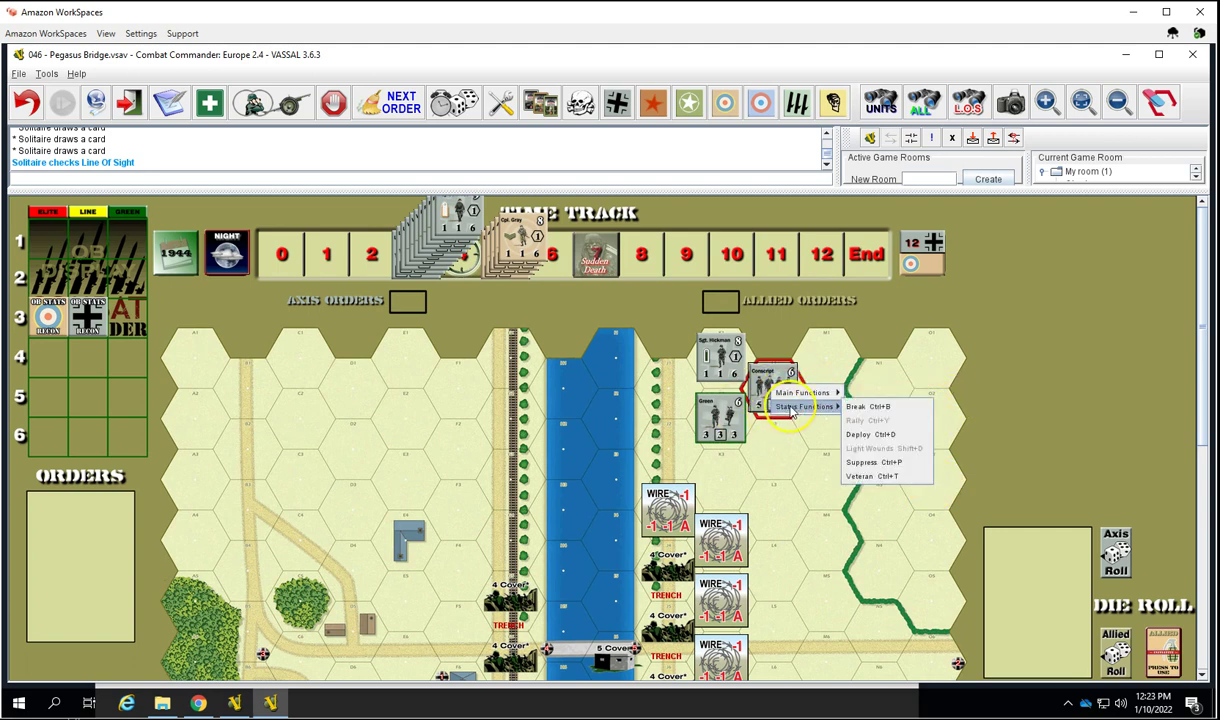
left_click(864, 406)
Step: Break the Green team at K2
right_click(728, 423)
mouse_move(733, 432)
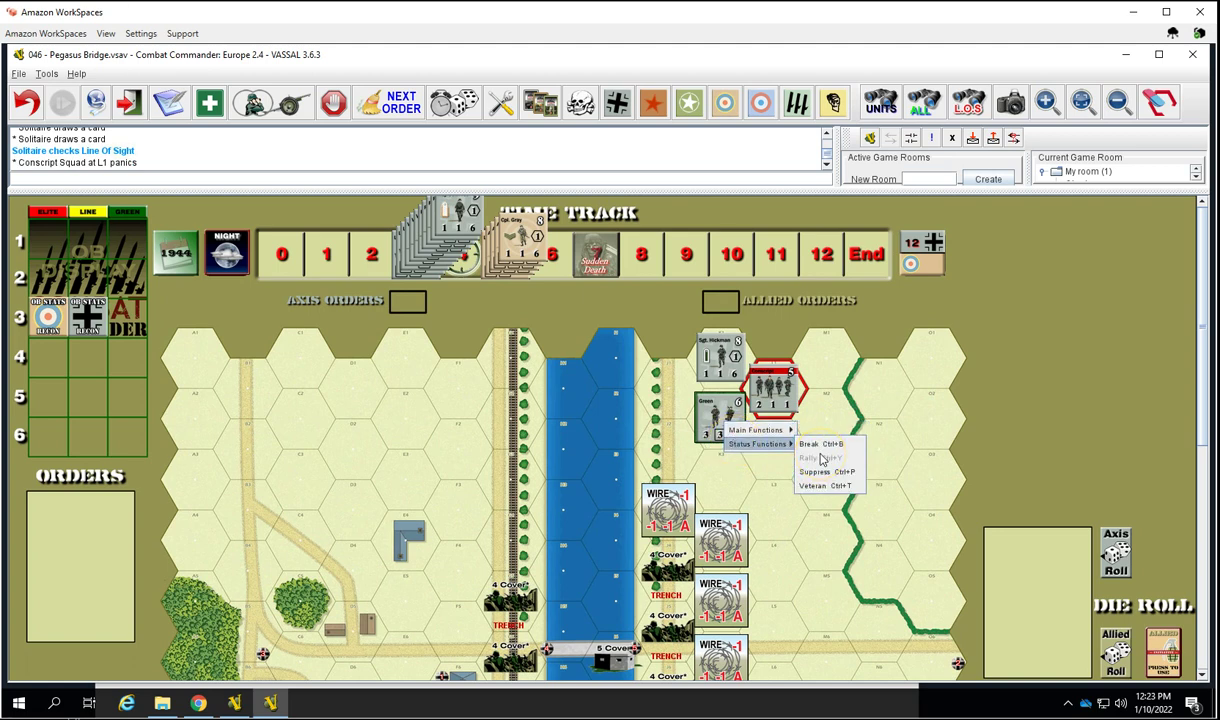
left_click(728, 422)
right_click(726, 422)
mouse_move(727, 432)
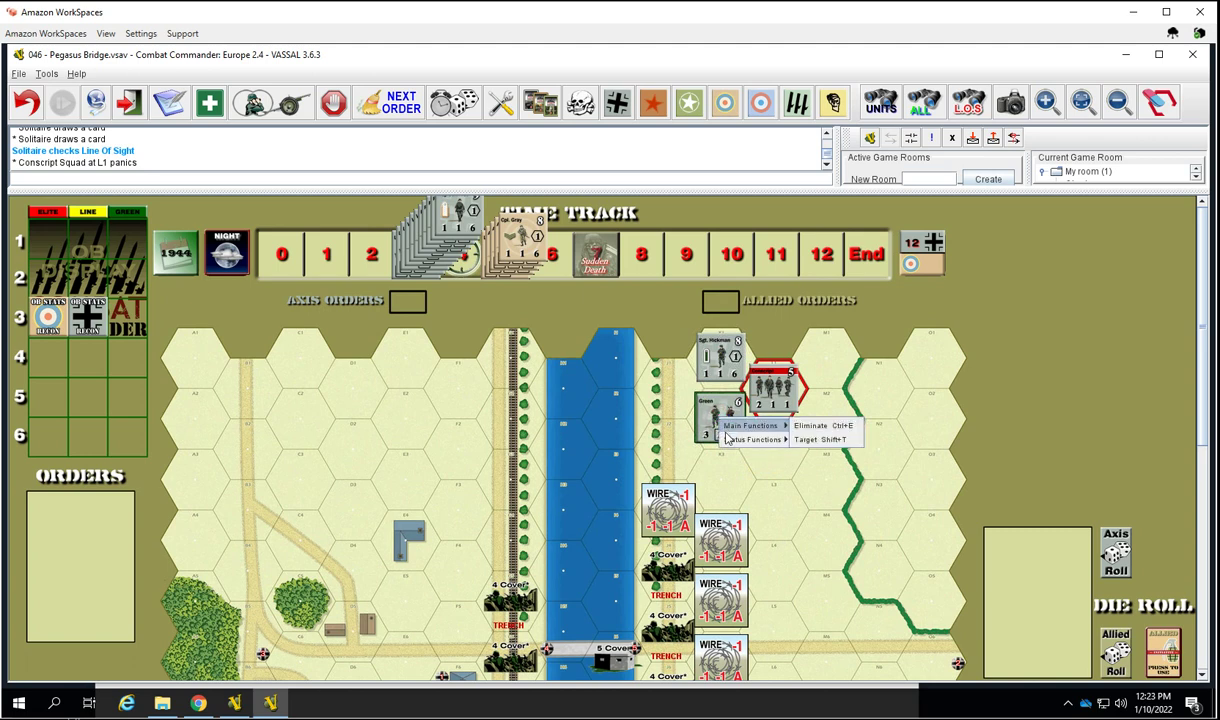
left_click(804, 441)
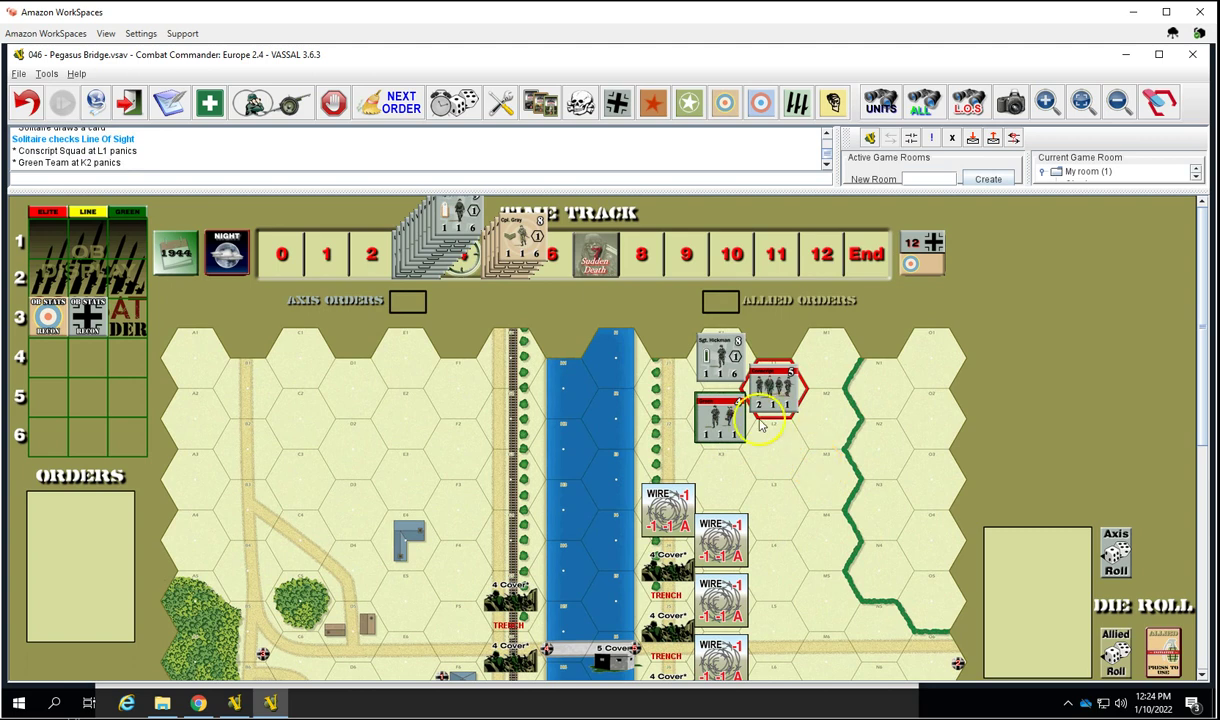
Step: Rally the broken Green team at K2
right_click(714, 416)
mouse_move(725, 437)
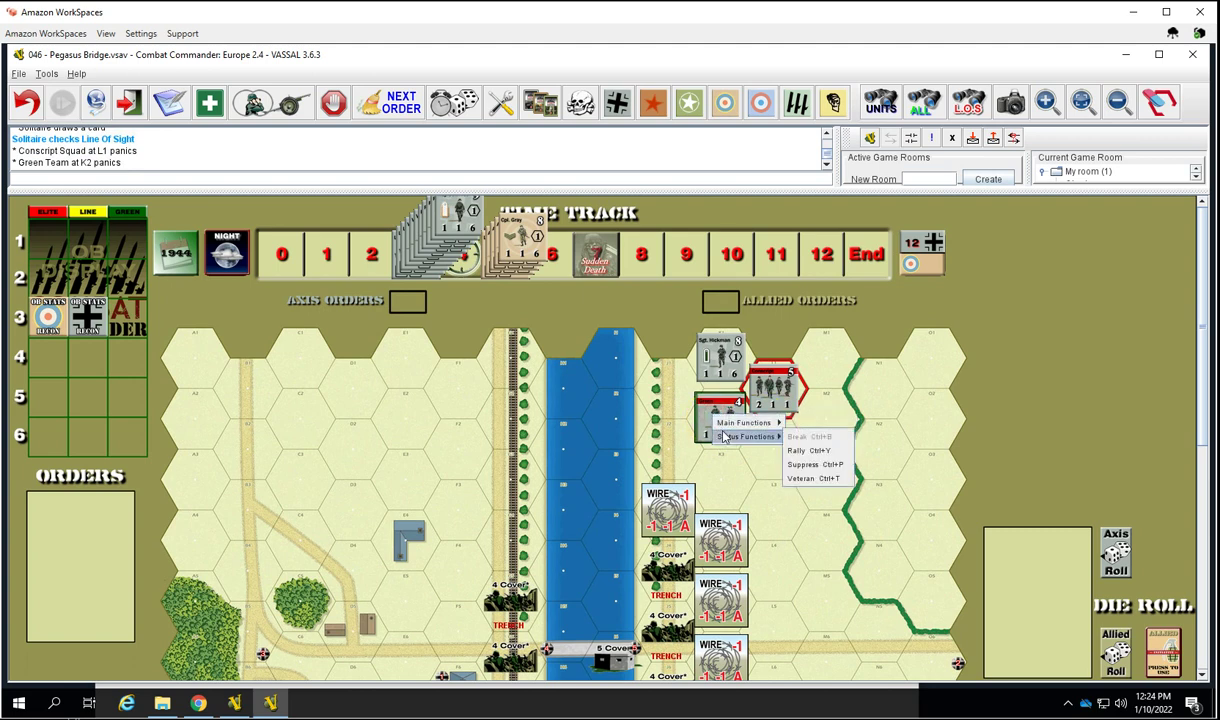
left_click(793, 451)
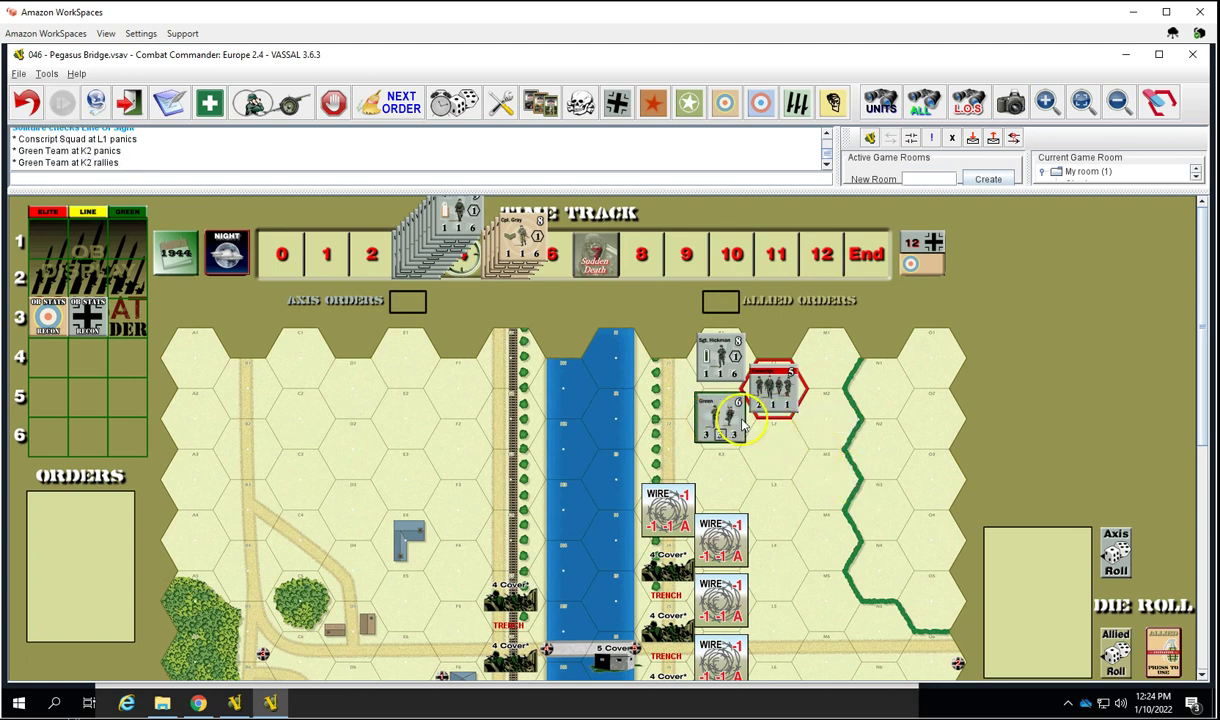
Step: Deploy the broken Conscript squad at L1 into two teams
right_click(786, 396)
mouse_move(795, 416)
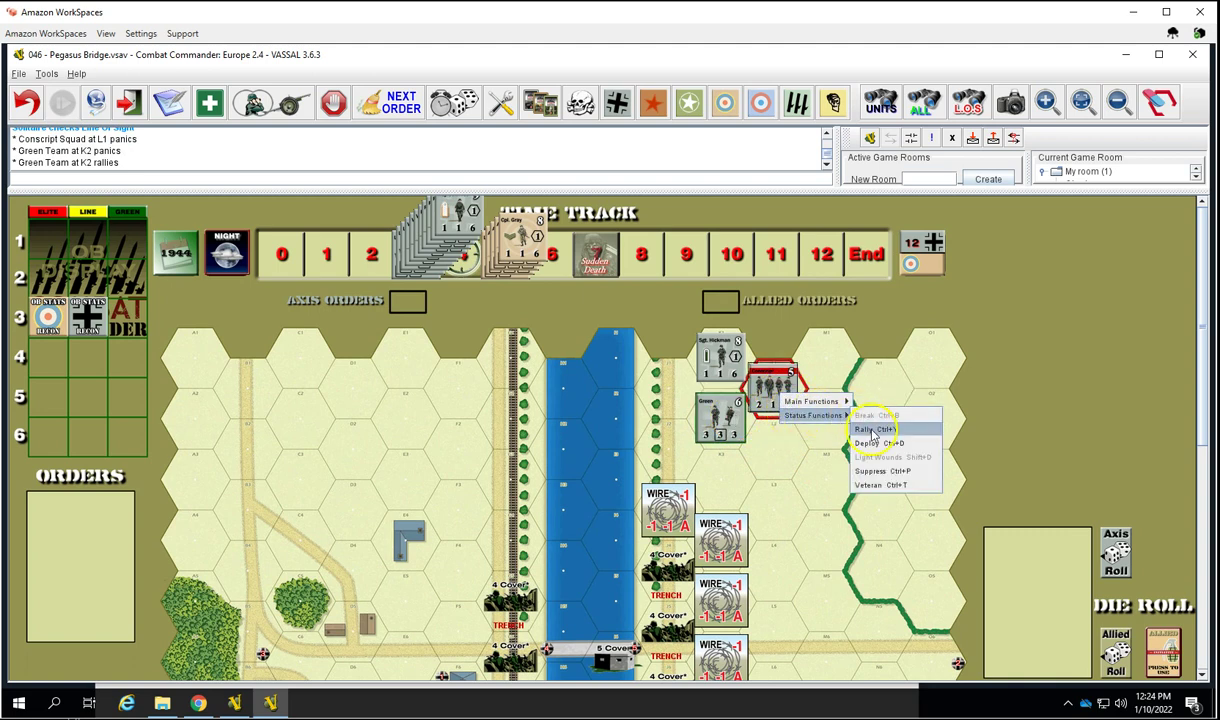
left_click(878, 446)
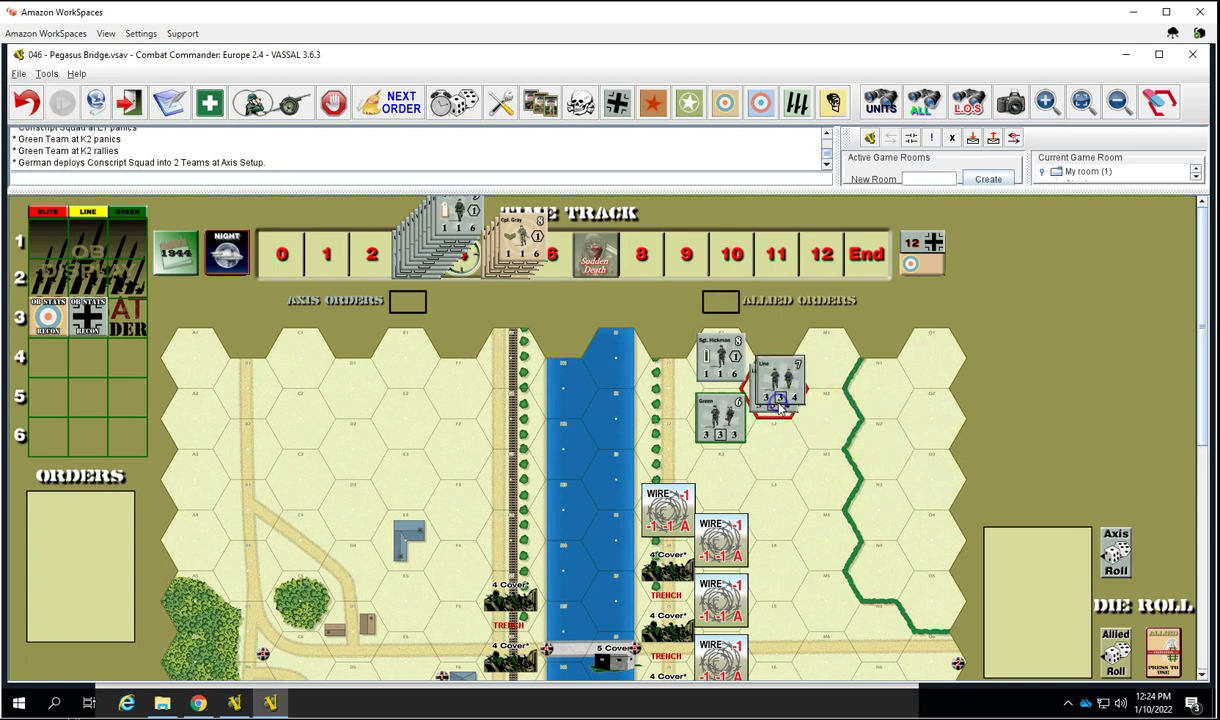
Step: Give the top Line team in the stack at L1 Veteran status
left_click(790, 372)
right_click(782, 379)
mouse_move(806, 401)
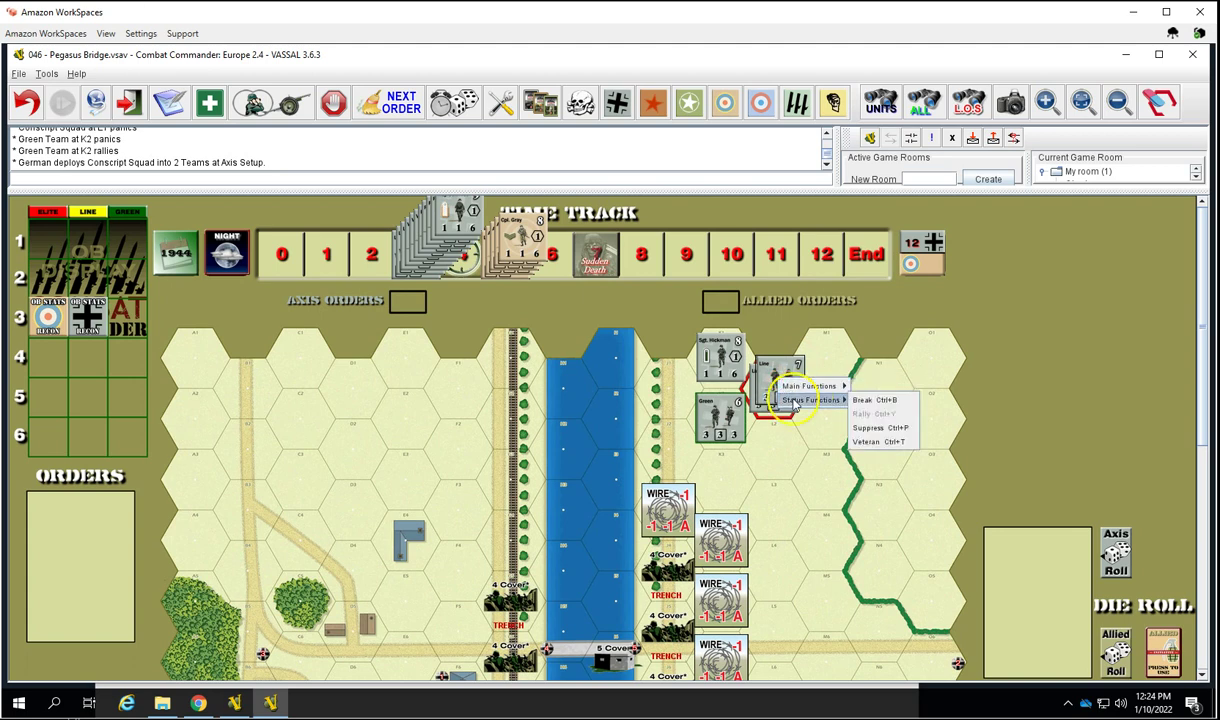
left_click(860, 441)
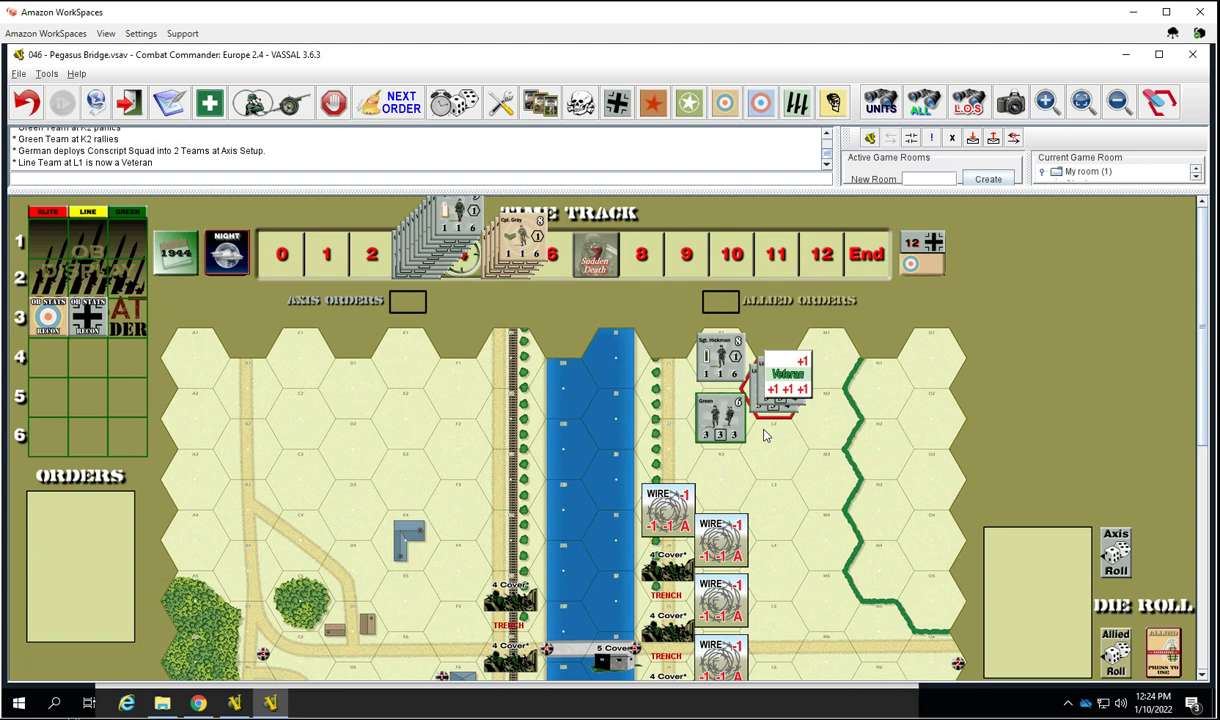
Step: Switch to Chrome and examine the Vassal Wargamers Americas Facebook group page, including where to create a post
left_click(363, 285)
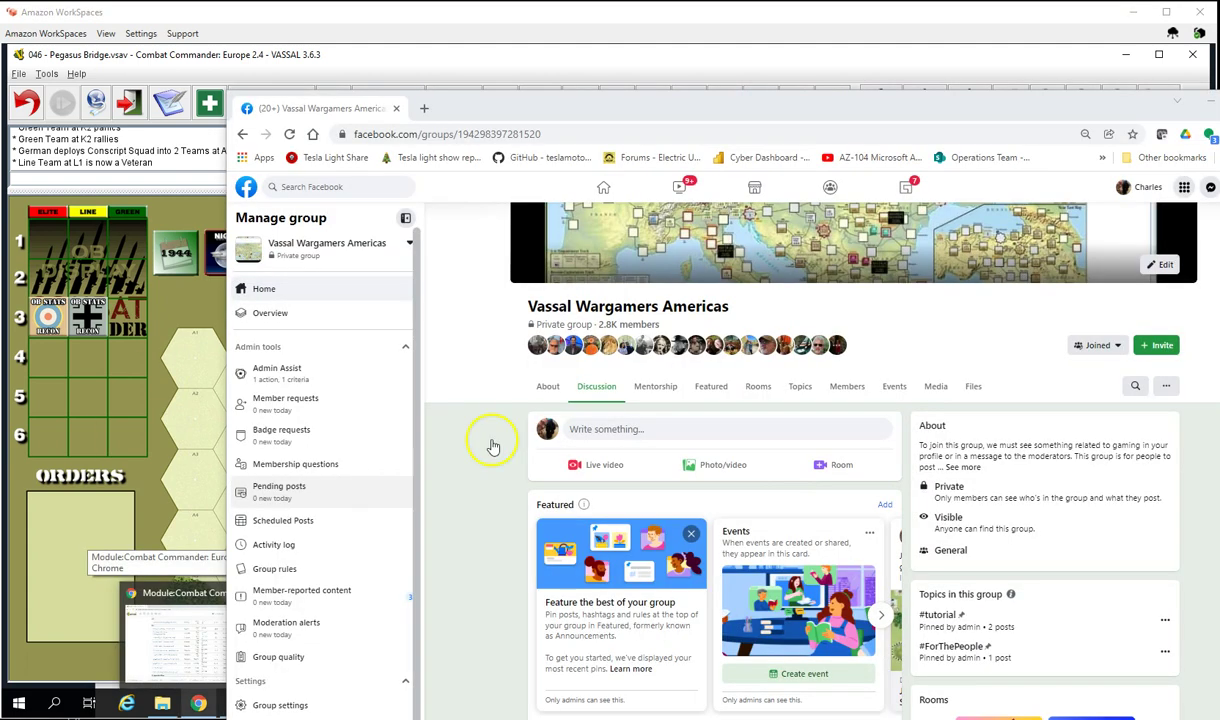
left_click(618, 318)
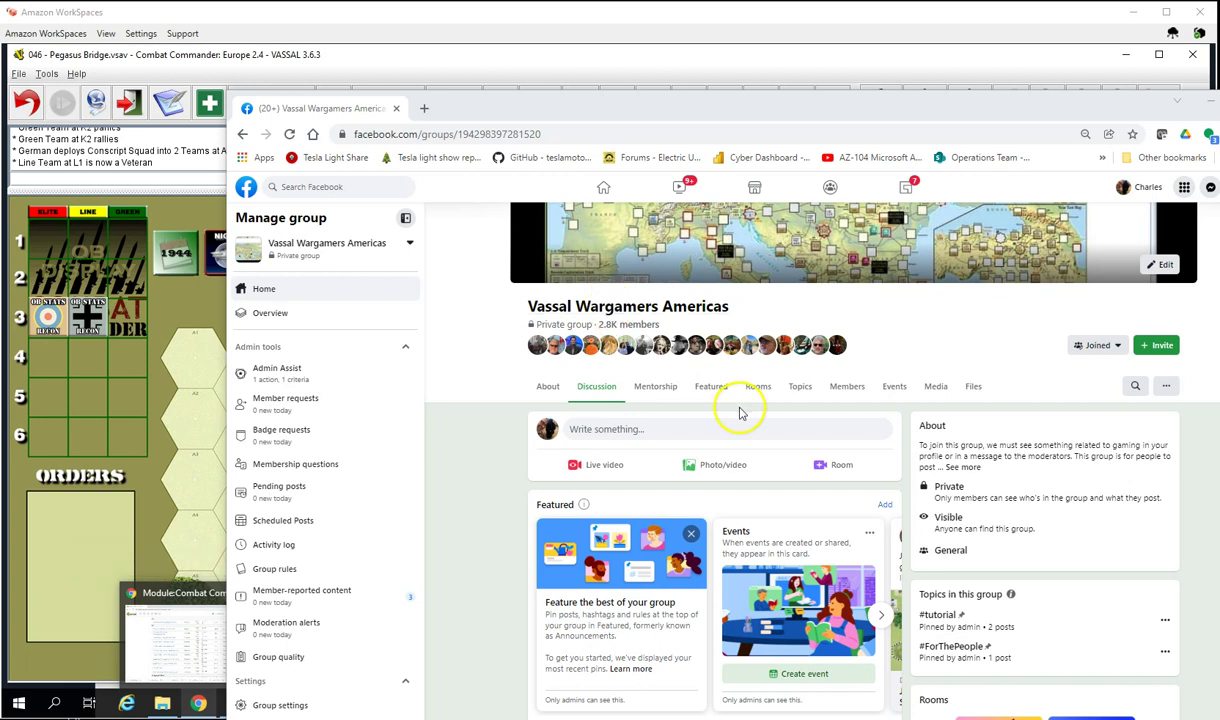
left_click(621, 331)
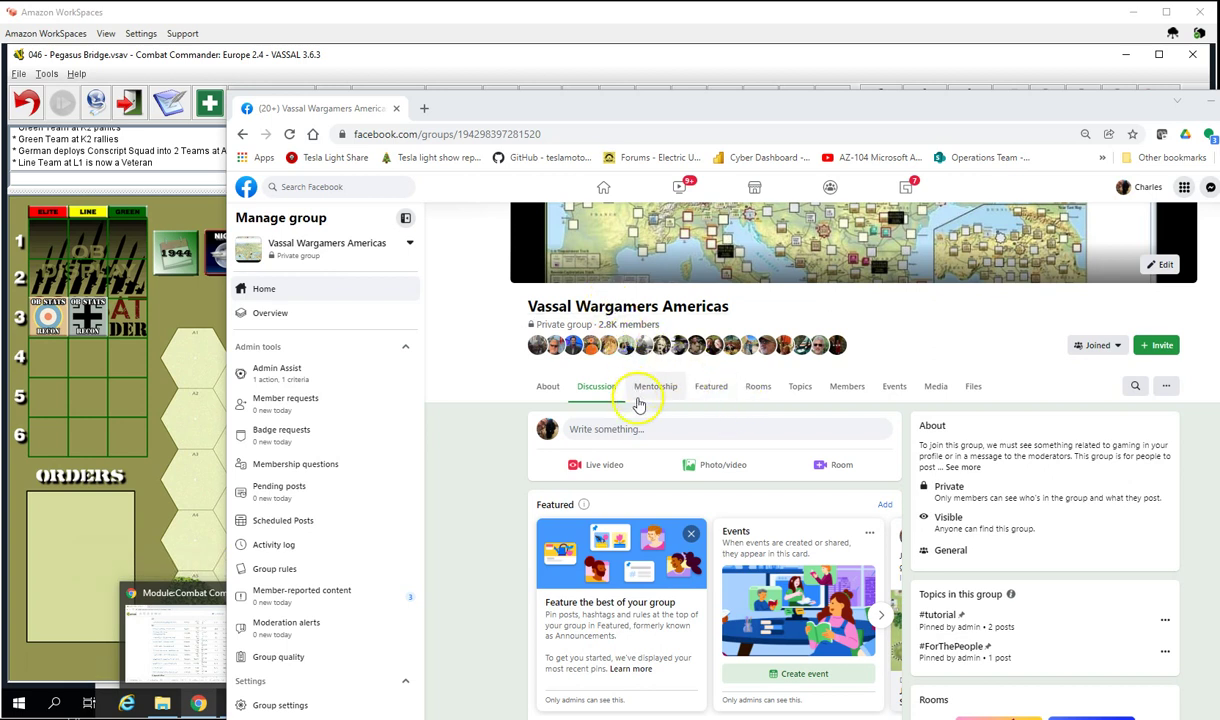
scroll(700, 465, "down", 1)
scroll(661, 467, "up", 2)
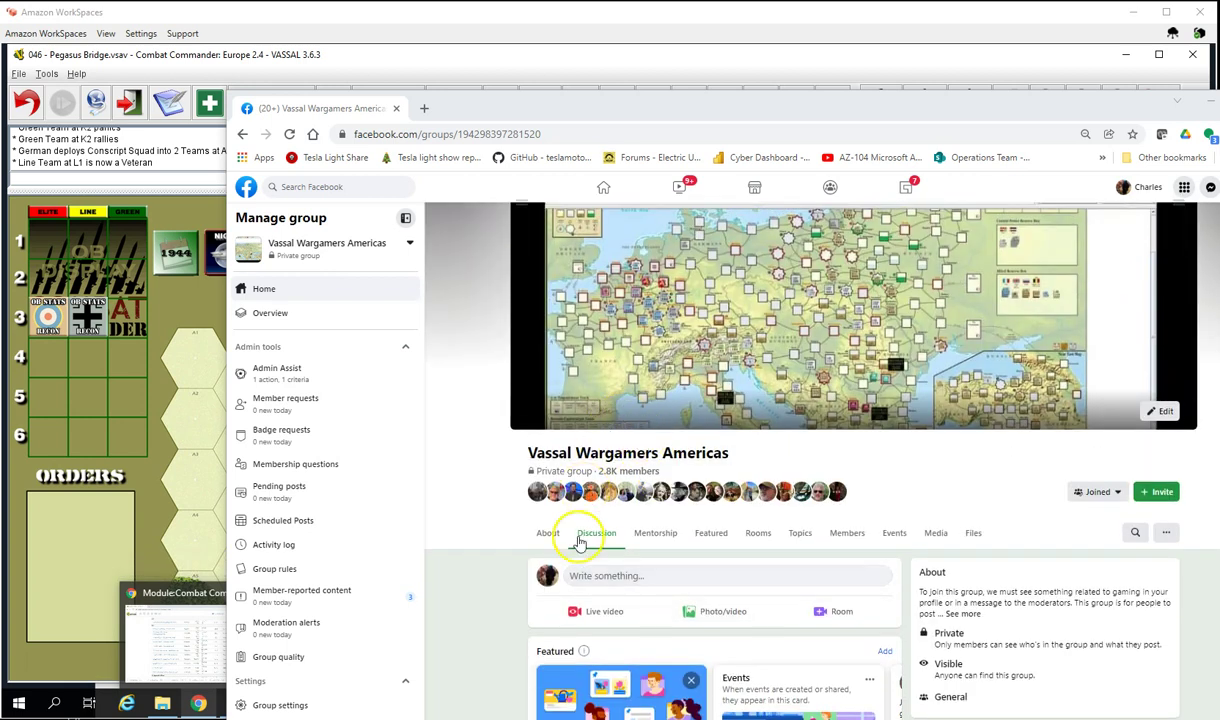
left_click(607, 577)
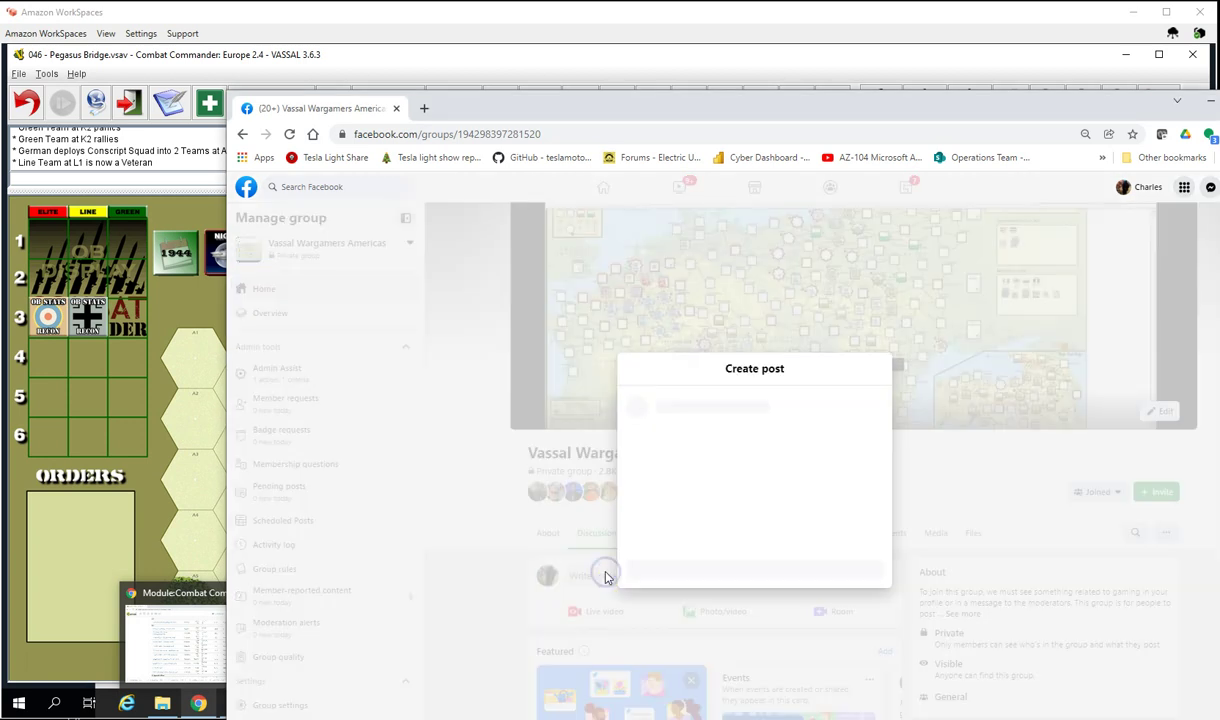
left_click(875, 370)
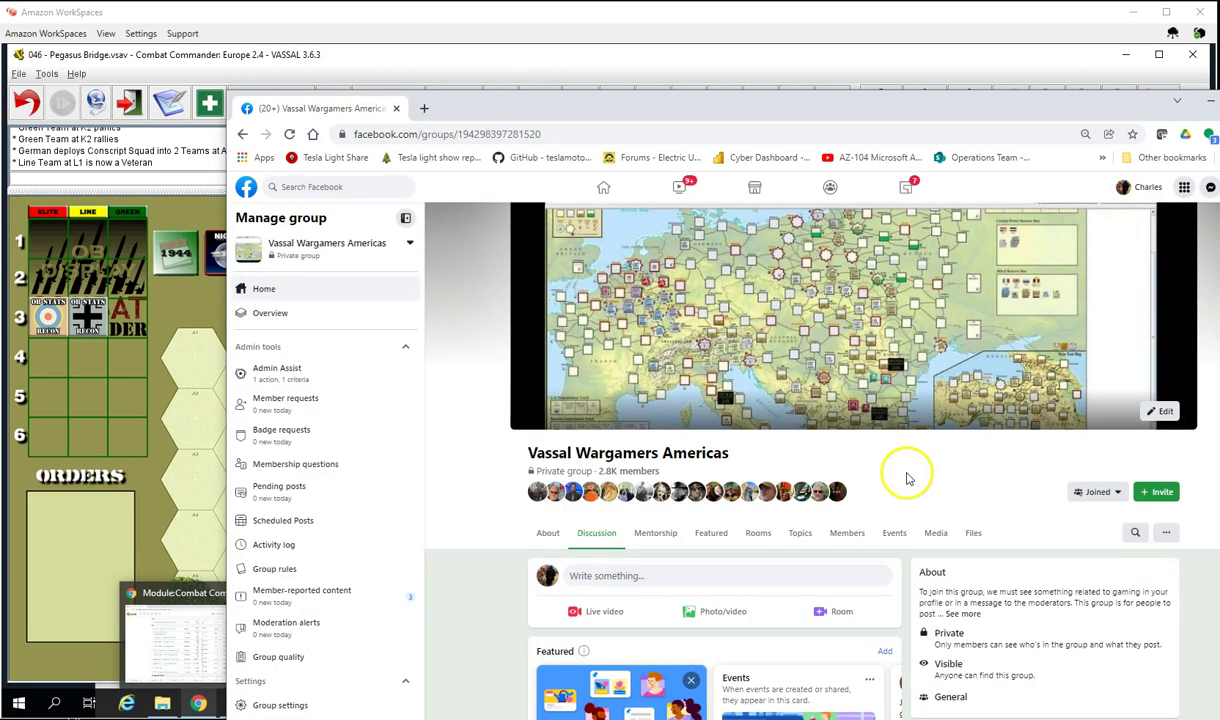
scroll(893, 505, "up", 1)
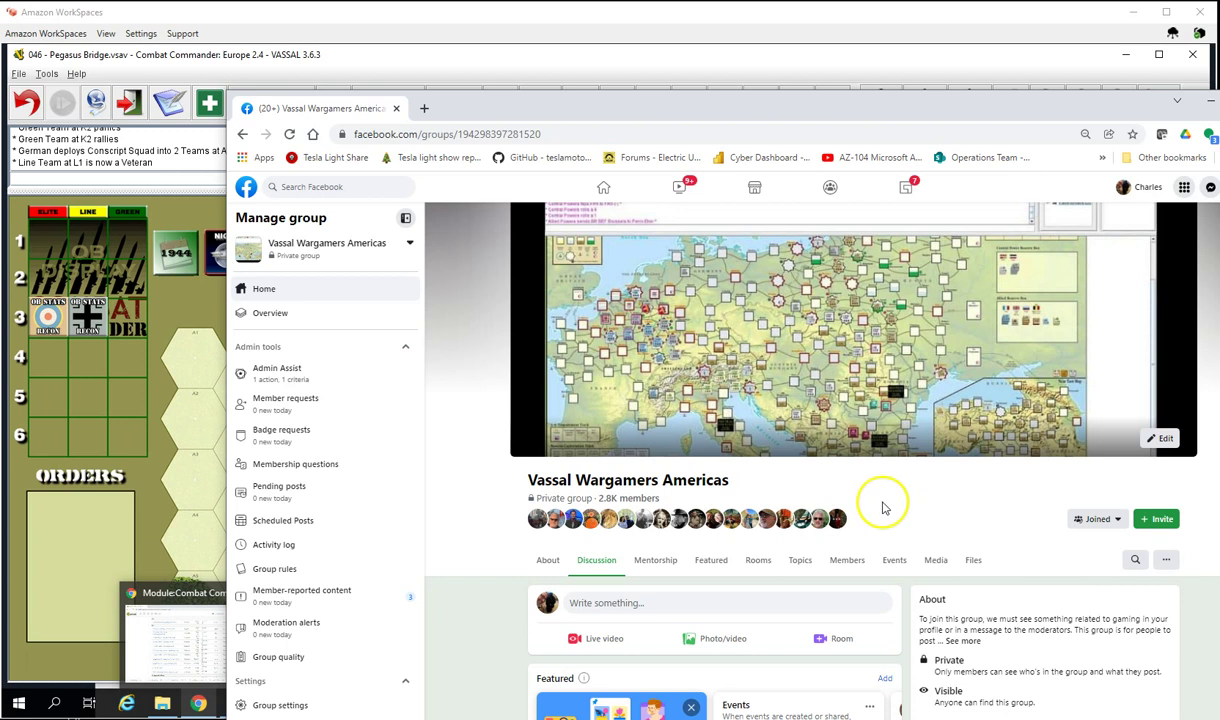
Step: Search Facebook for "vass" and view the Vassal Wargamers Europe group, closing with a return to the VASSAL game
left_click(325, 187)
type("vassla")
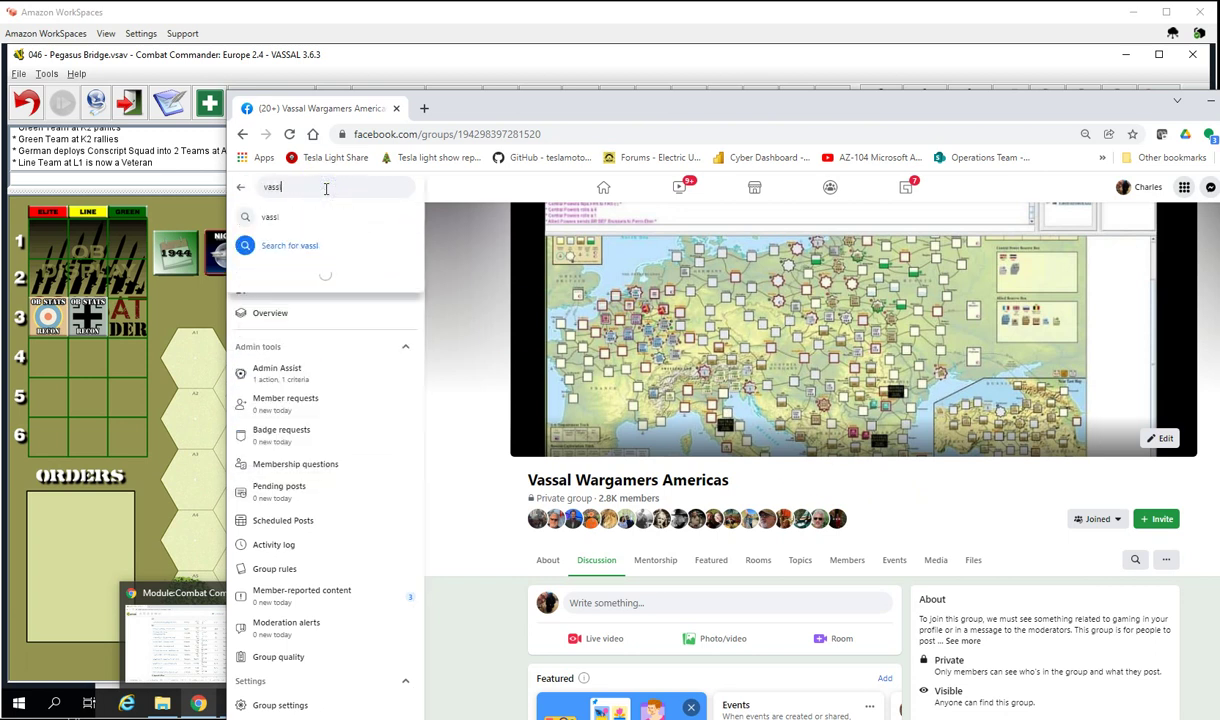
key("BackSpace")
key("BackSpace")
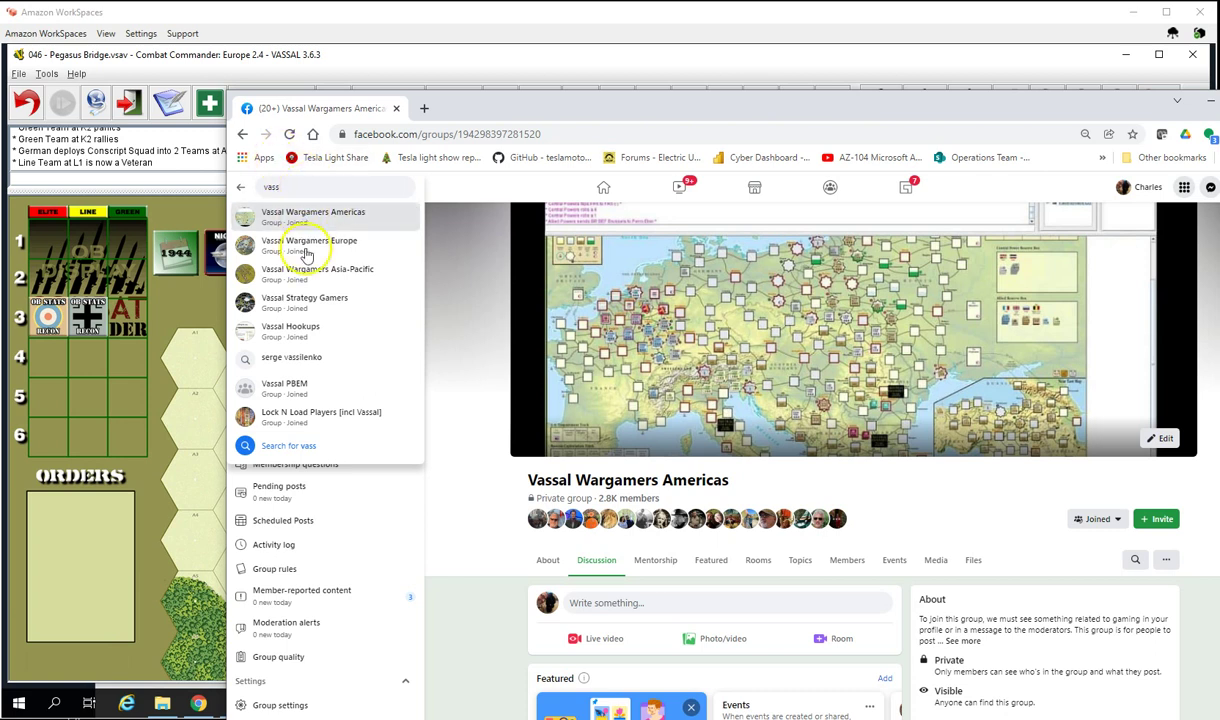
left_click(563, 323)
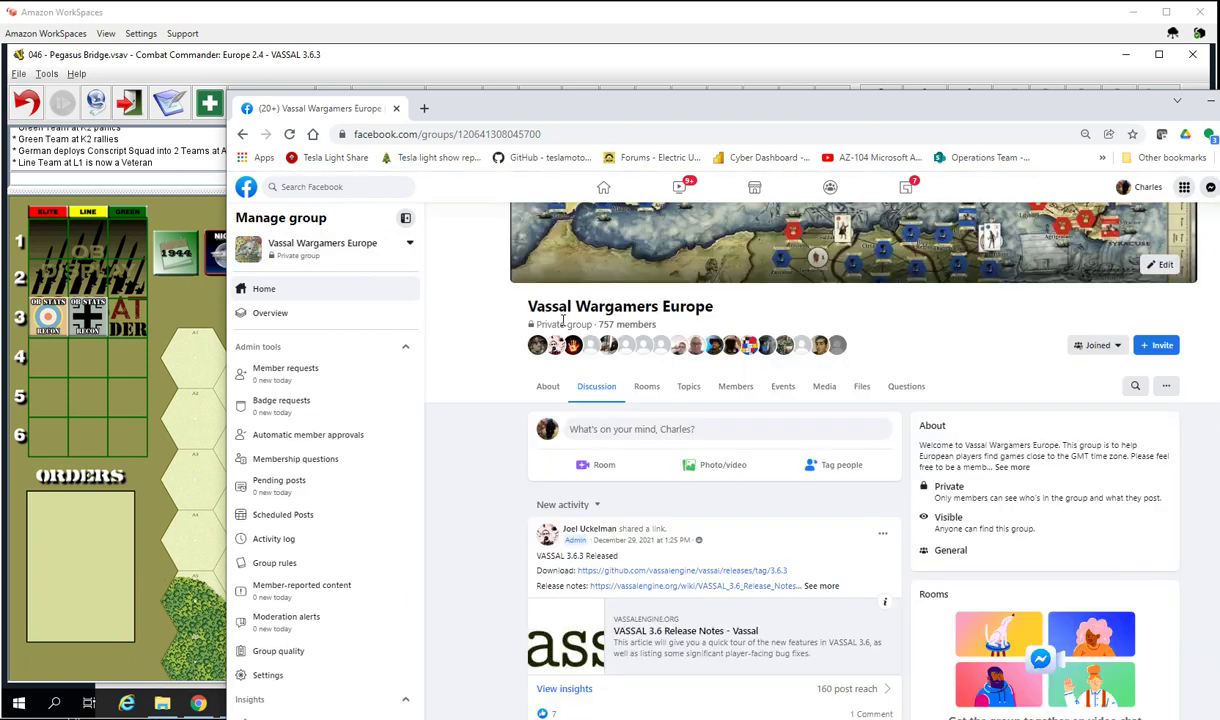
left_click(1038, 164)
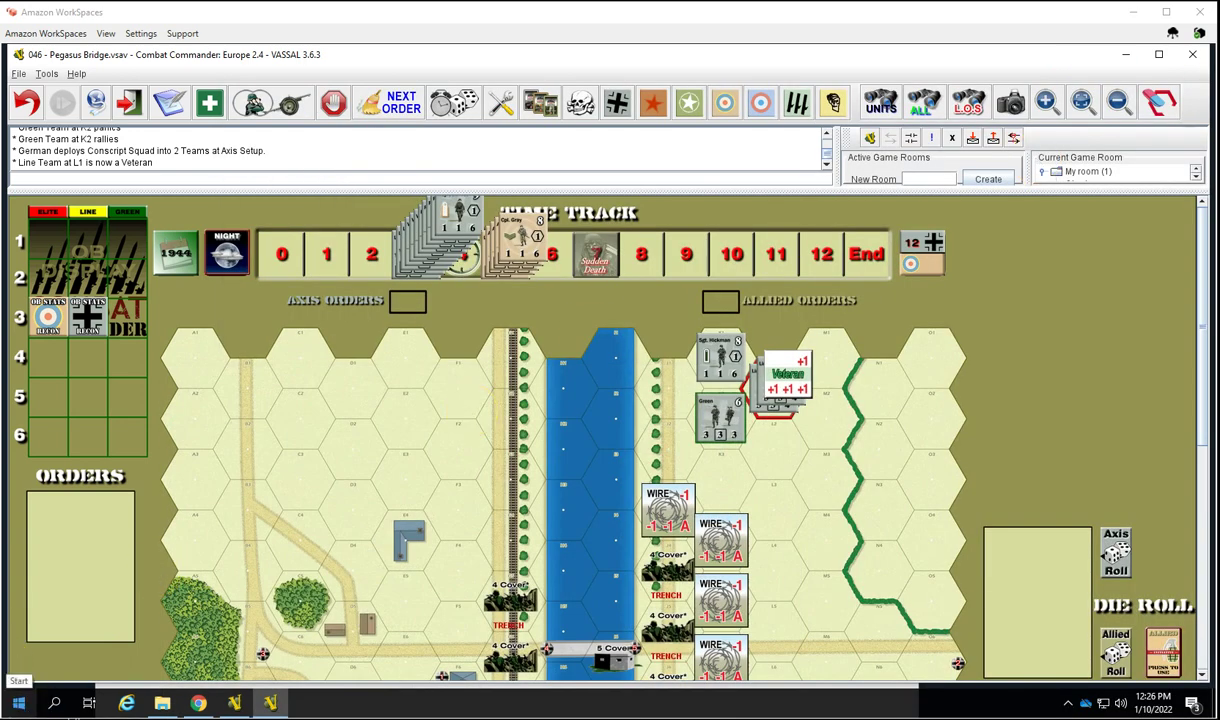